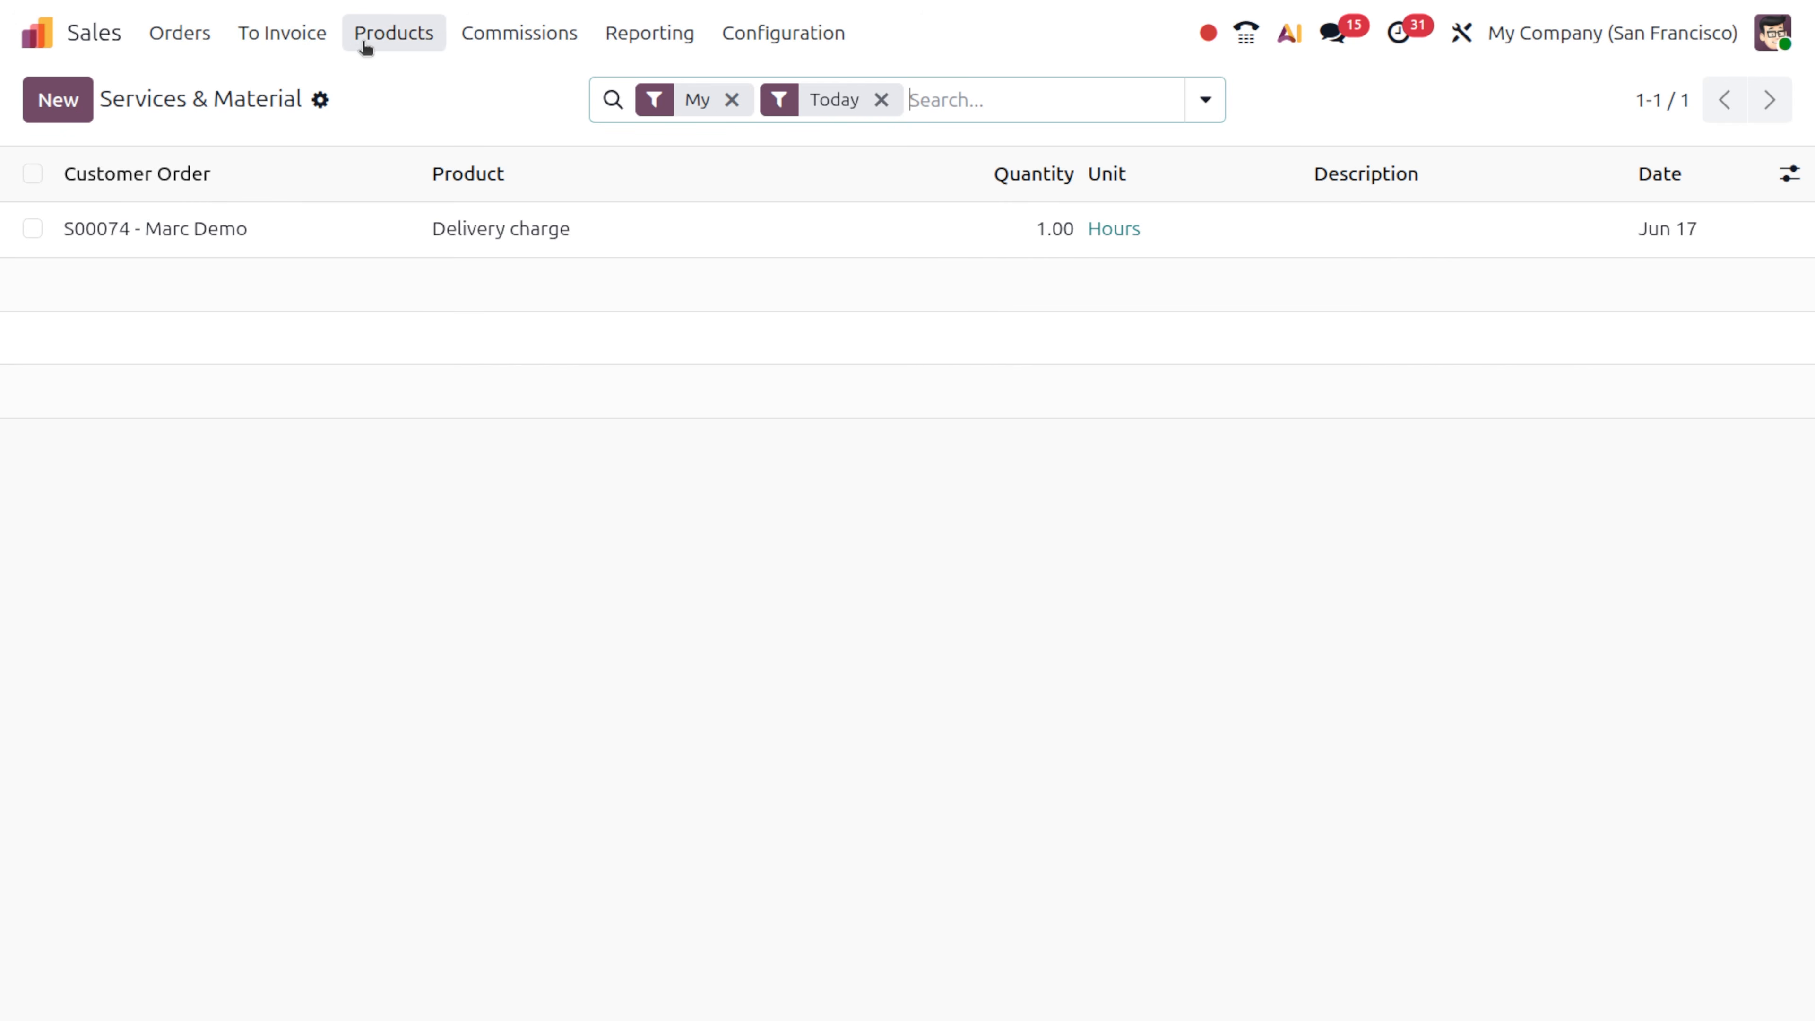
- Open the Delivery charge product from the product list to review its type, invoicing policy and price settings
{"action": "left_click", "coordinate": [371, 47]}
{"action": "left_click", "coordinate": [433, 106]}
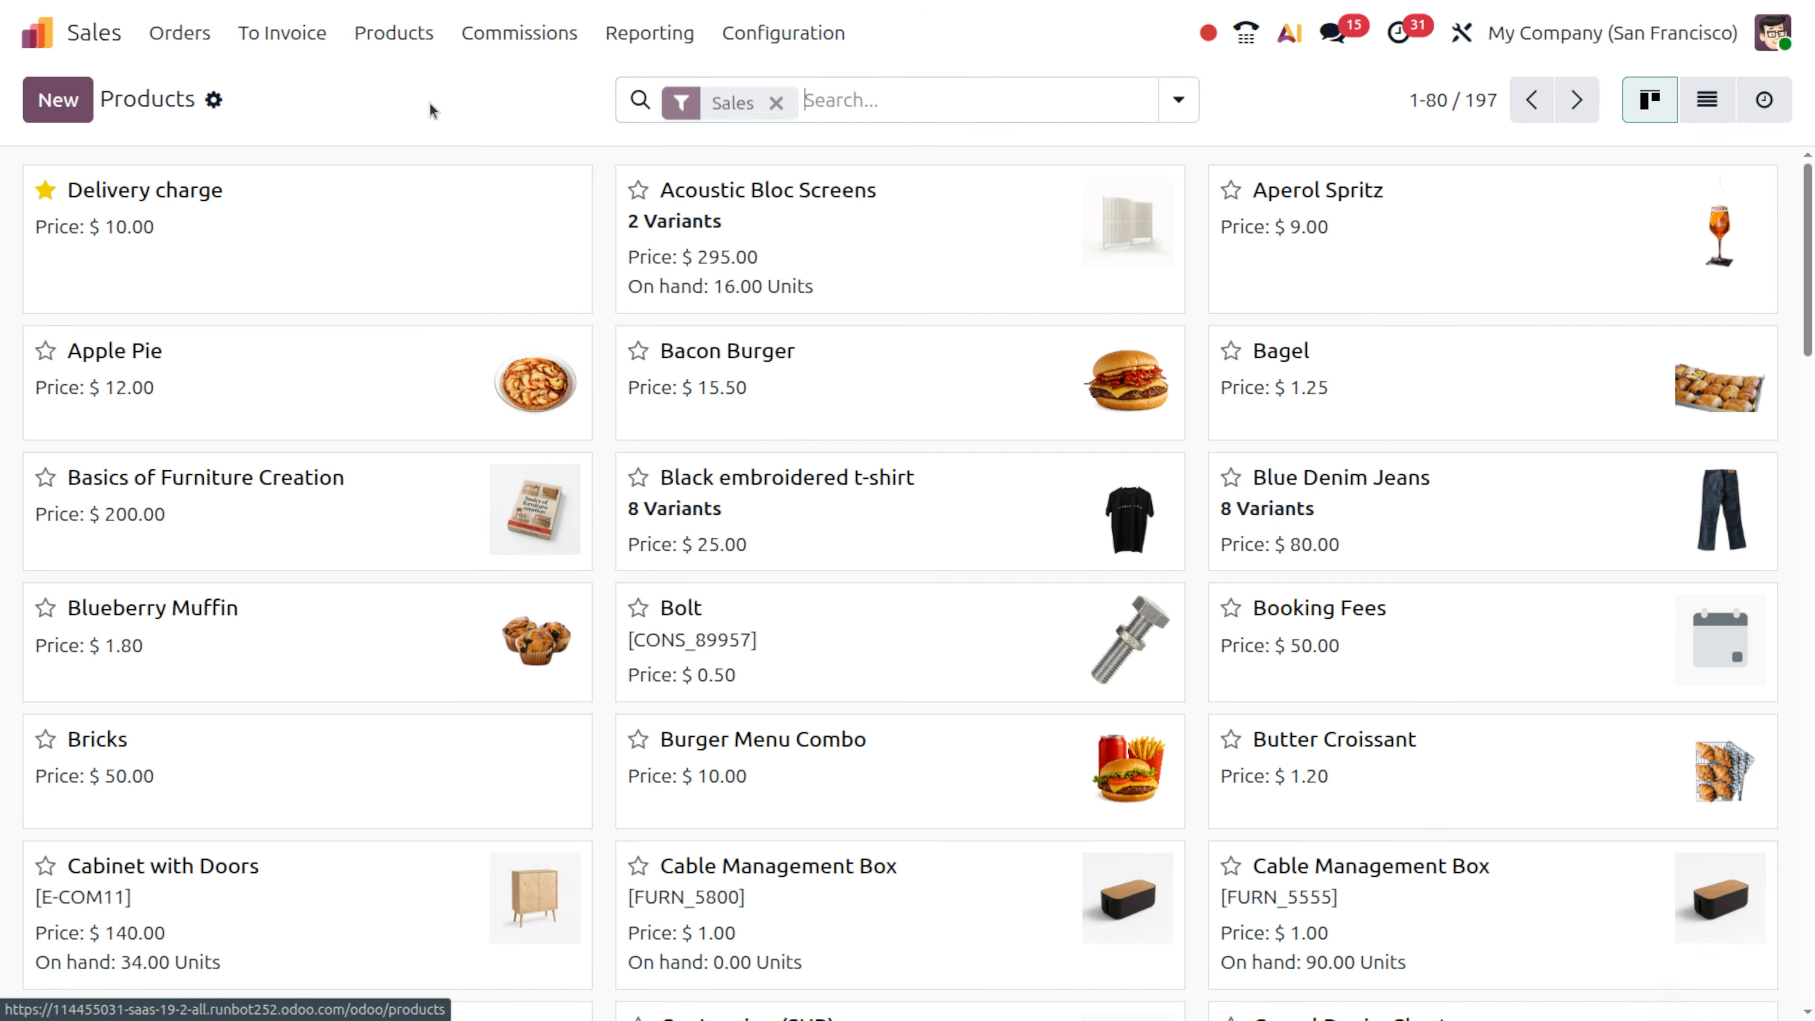
{"action": "left_click", "coordinate": [168, 232]}
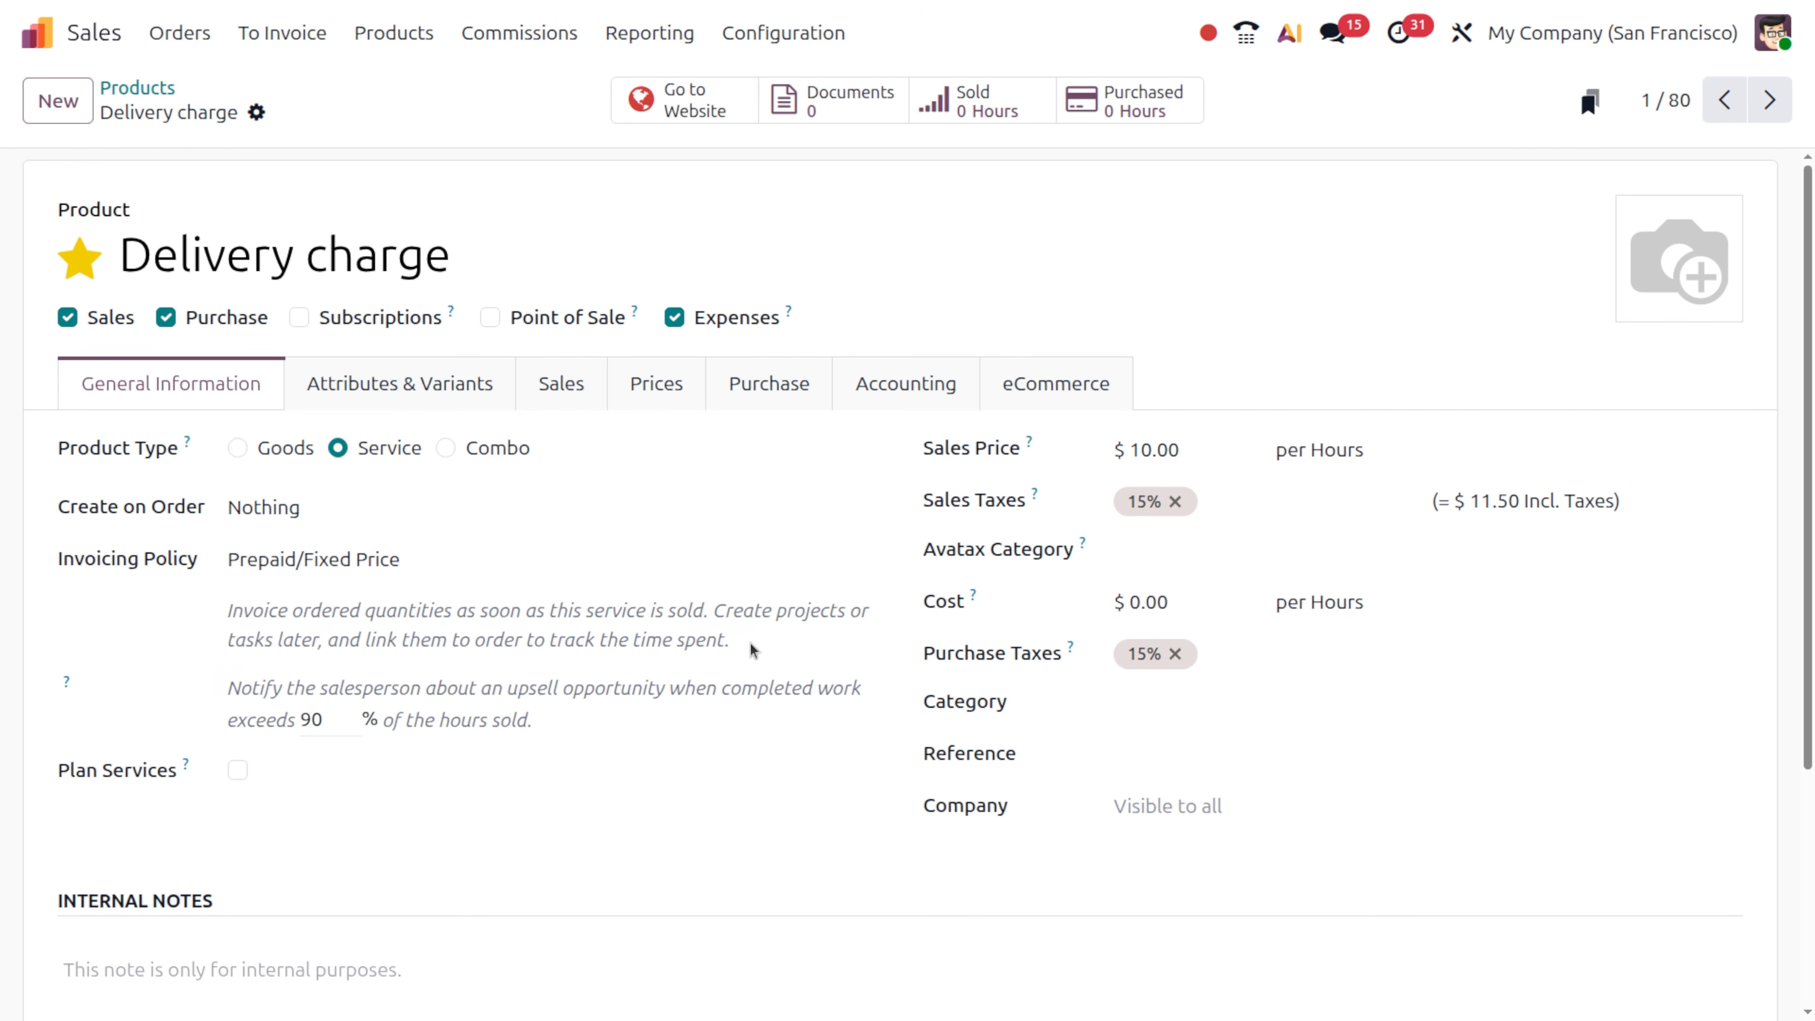
- Open the most recent Acme Corporation order from the quotations and examine its order lines
{"action": "left_click", "coordinate": [181, 36]}
{"action": "left_click", "coordinate": [200, 88]}
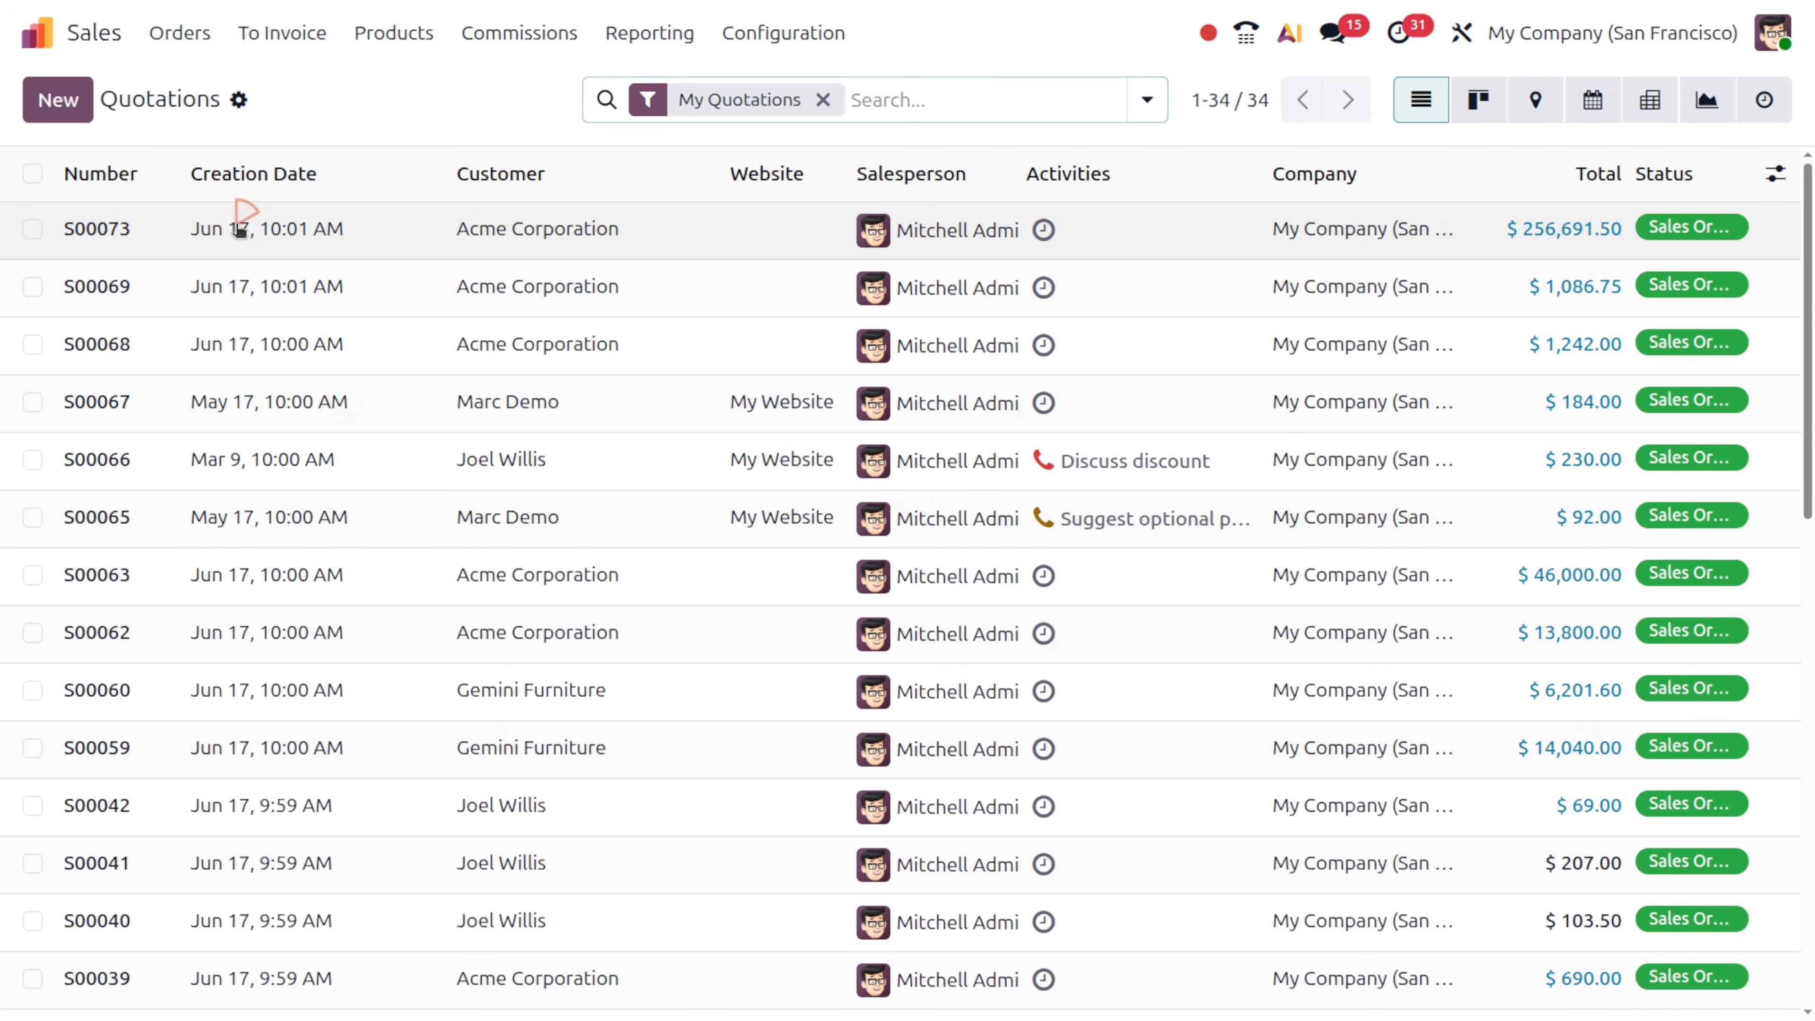
{"action": "left_click", "coordinate": [239, 229]}
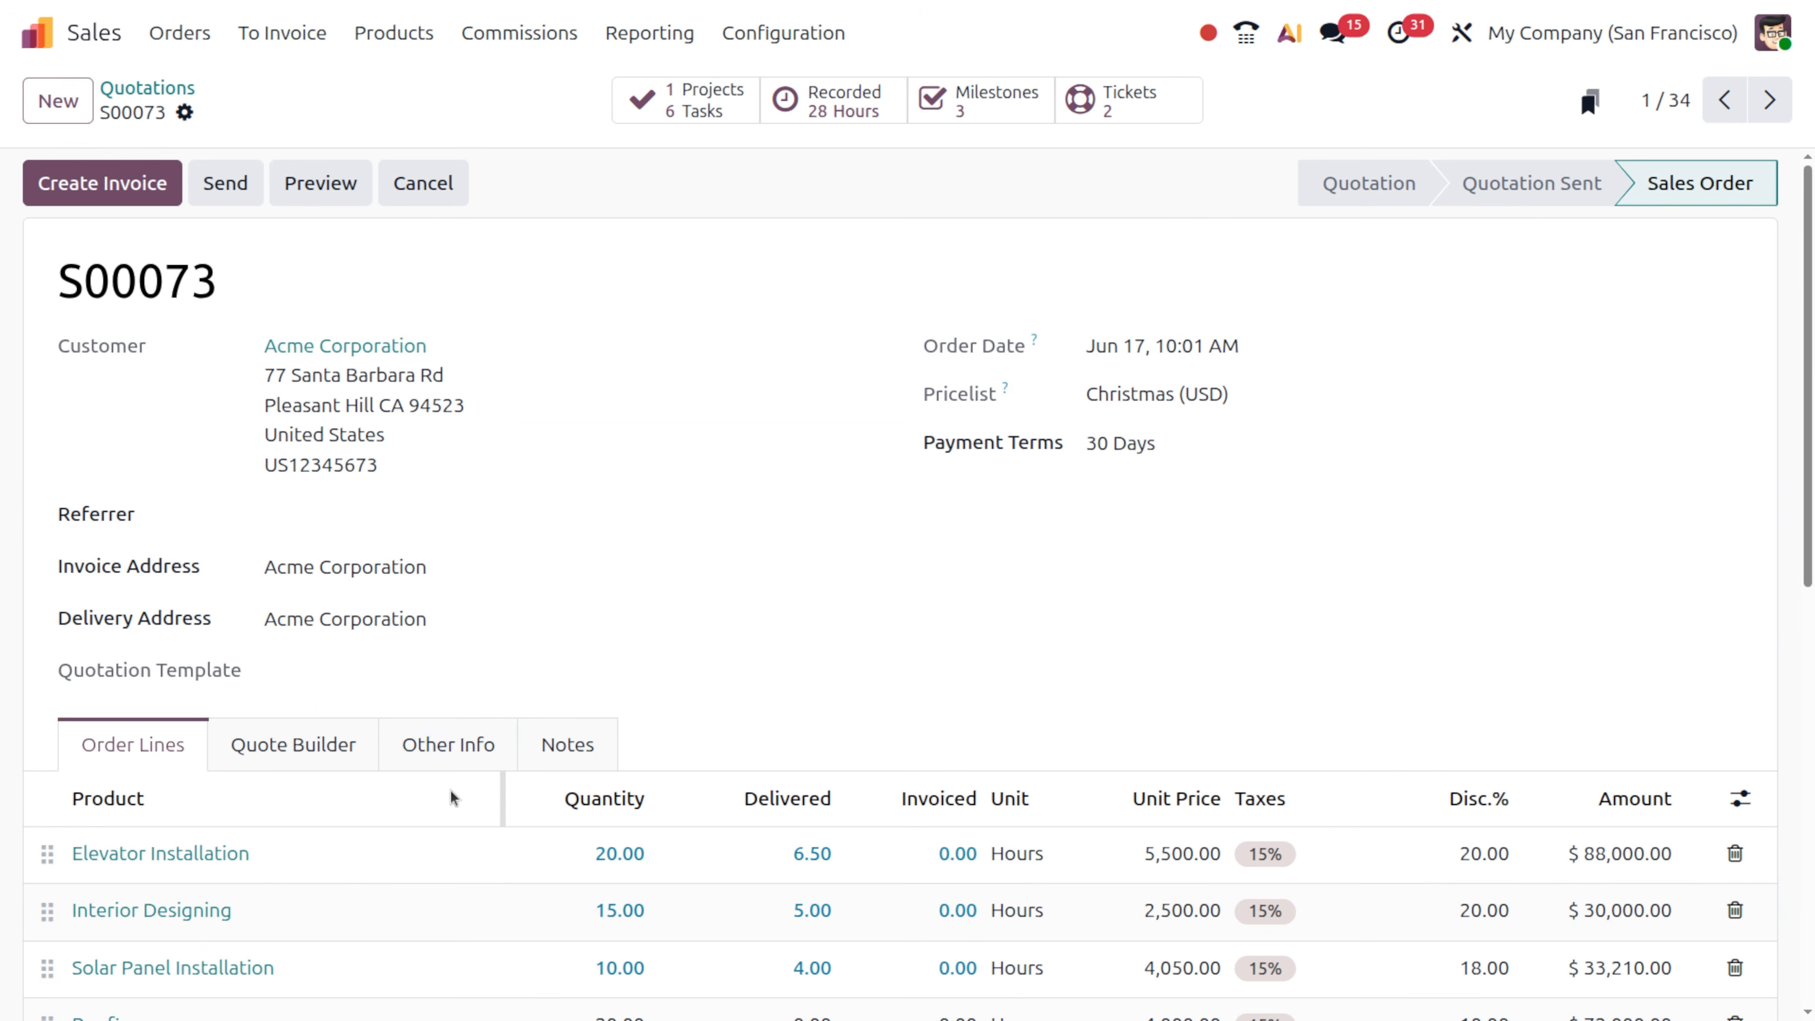
{"action": "scroll", "coordinate": [449, 798], "scroll_direction": "down", "scroll_amount": 5}
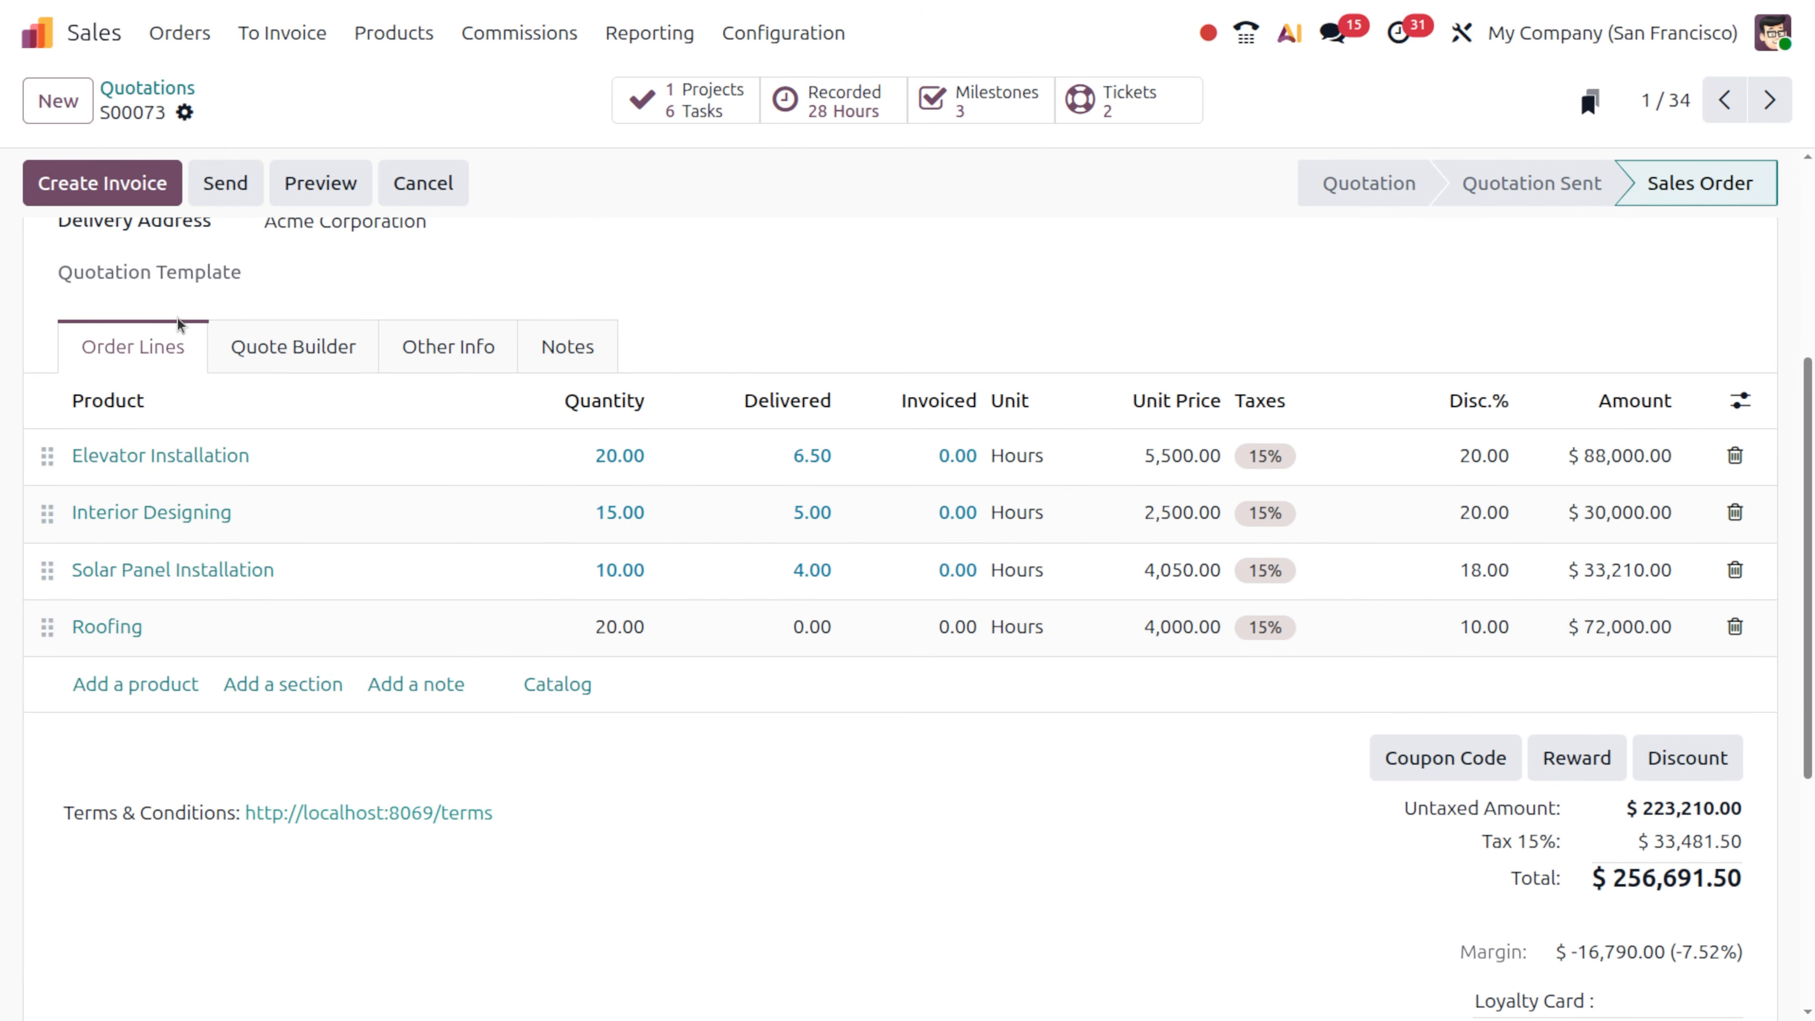
- Add a Services & Material entry for the most recent Acme Corporation order with the product Delivery charge
{"action": "left_click", "coordinate": [290, 24]}
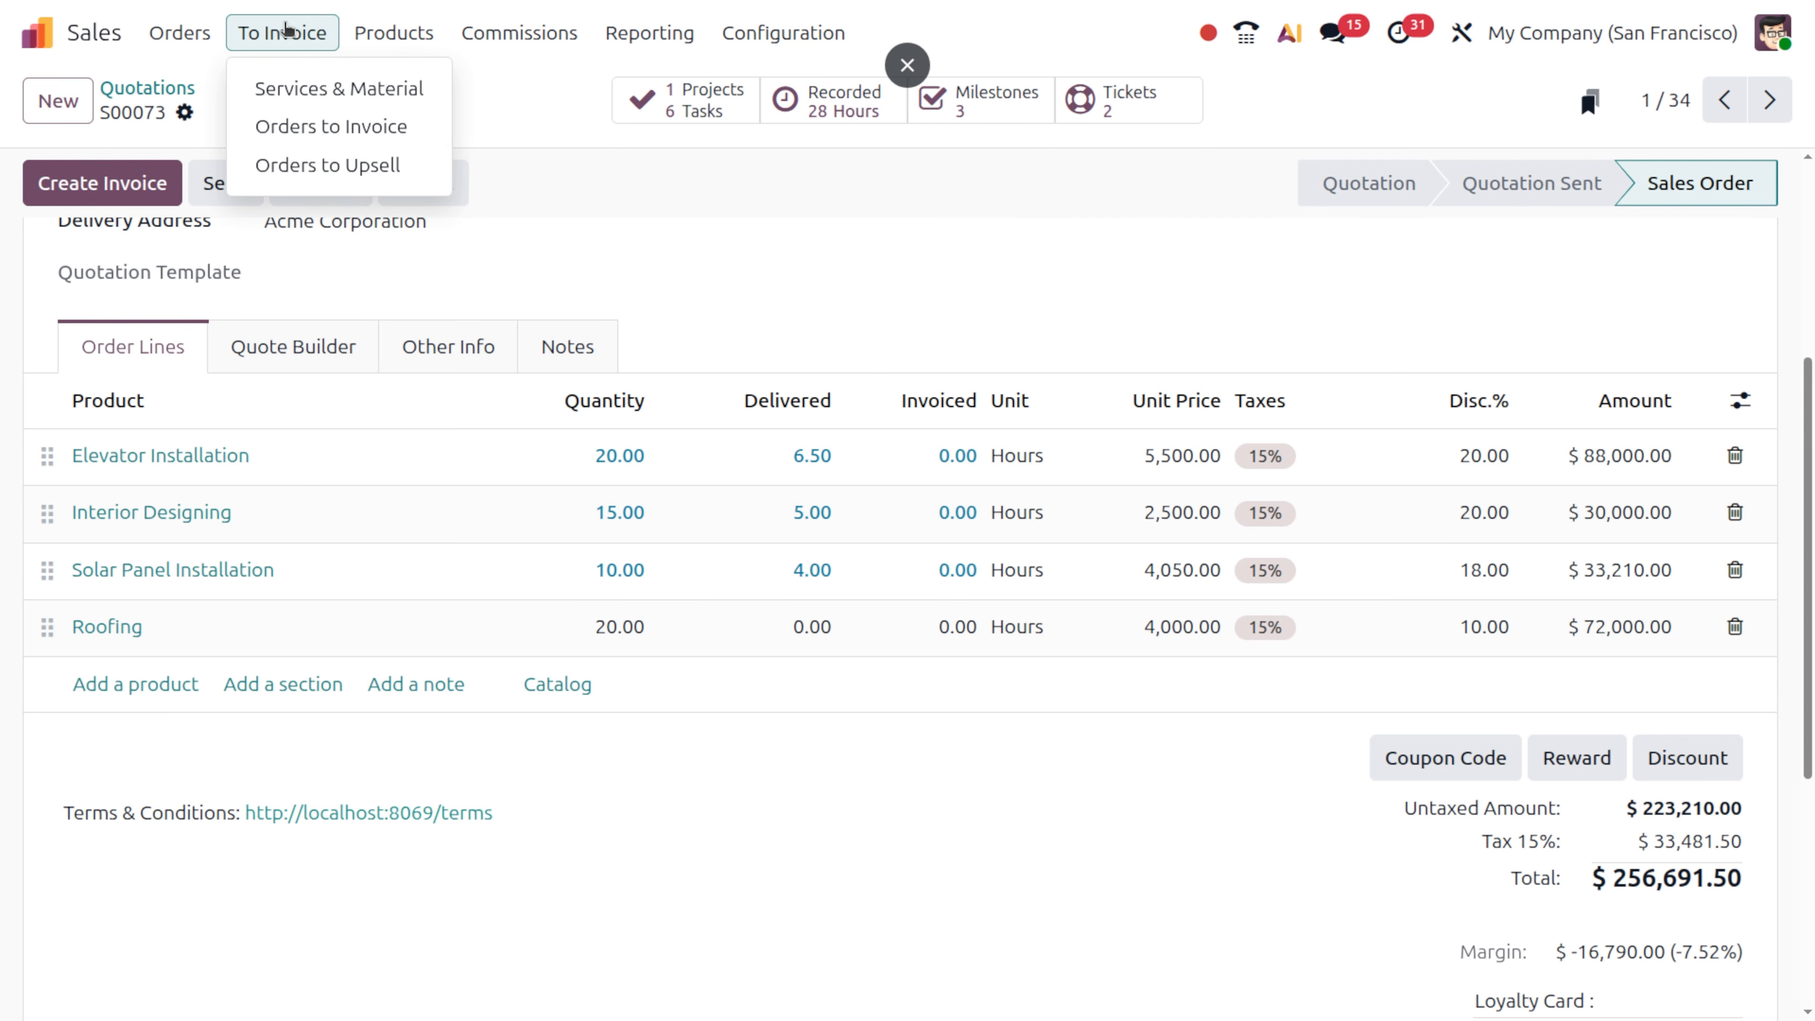
{"action": "left_click", "coordinate": [304, 89]}
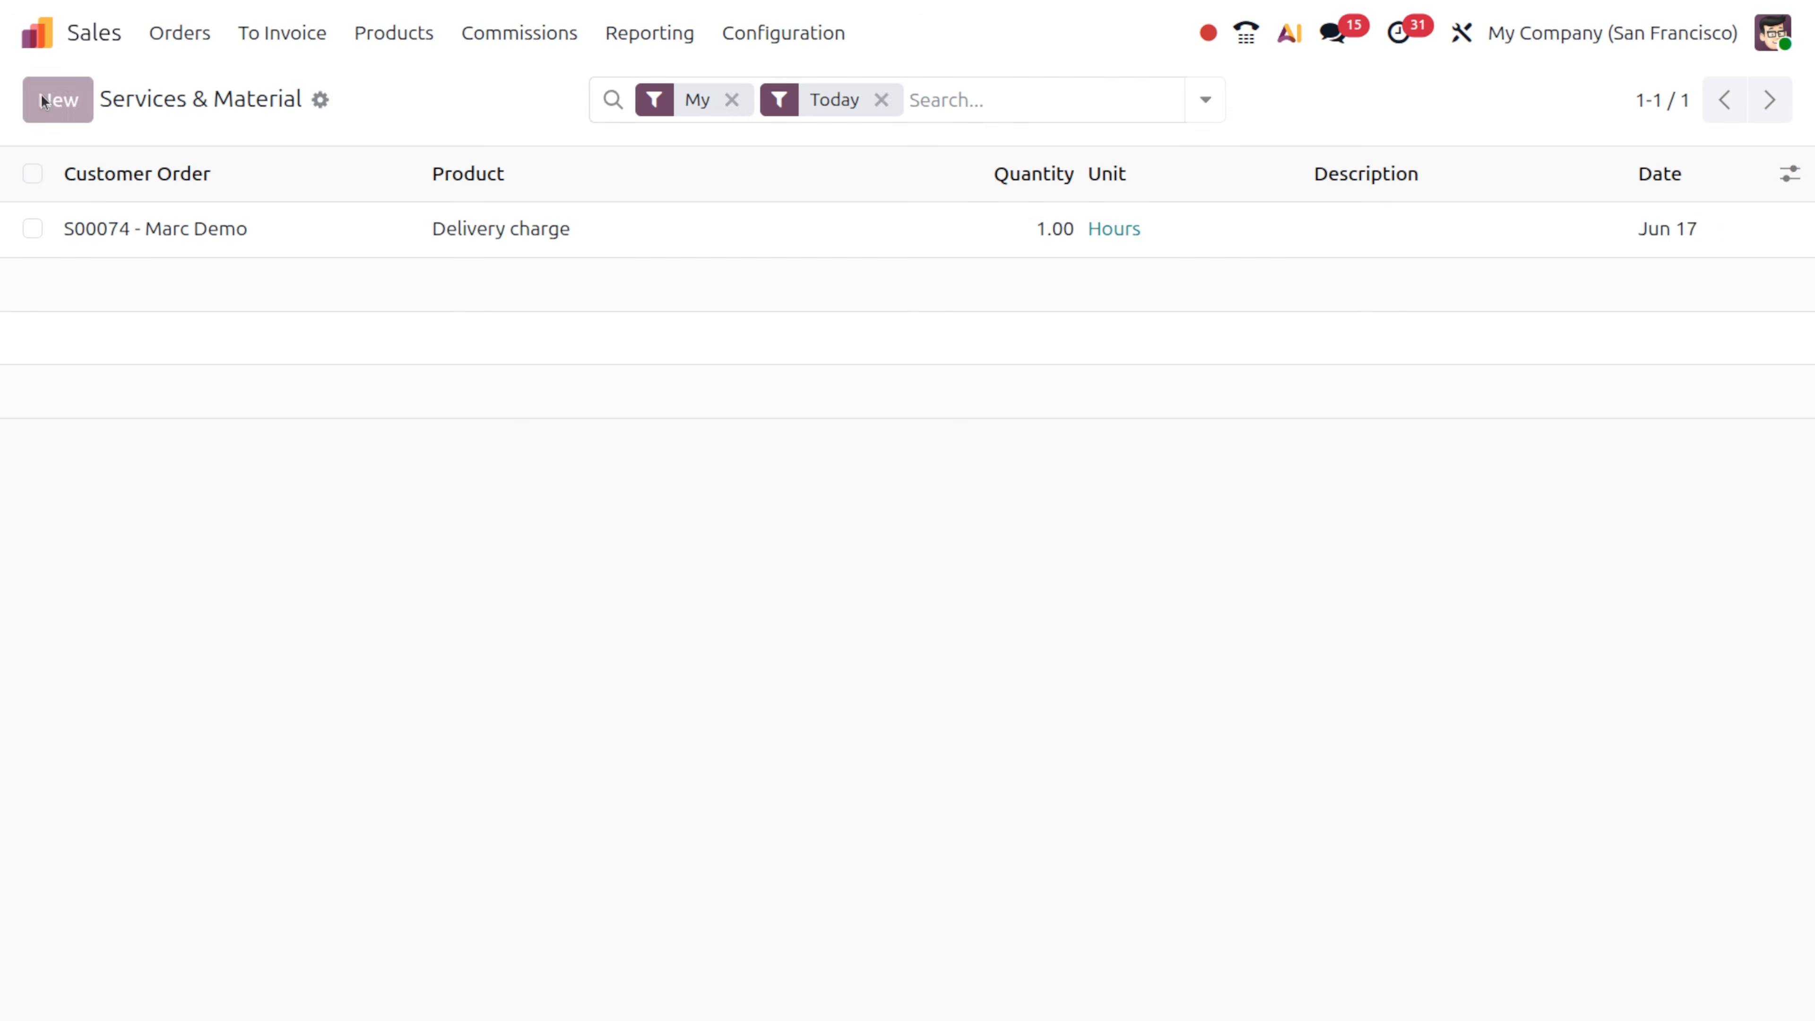
{"action": "left_click", "coordinate": [43, 100]}
{"action": "left_click", "coordinate": [93, 228]}
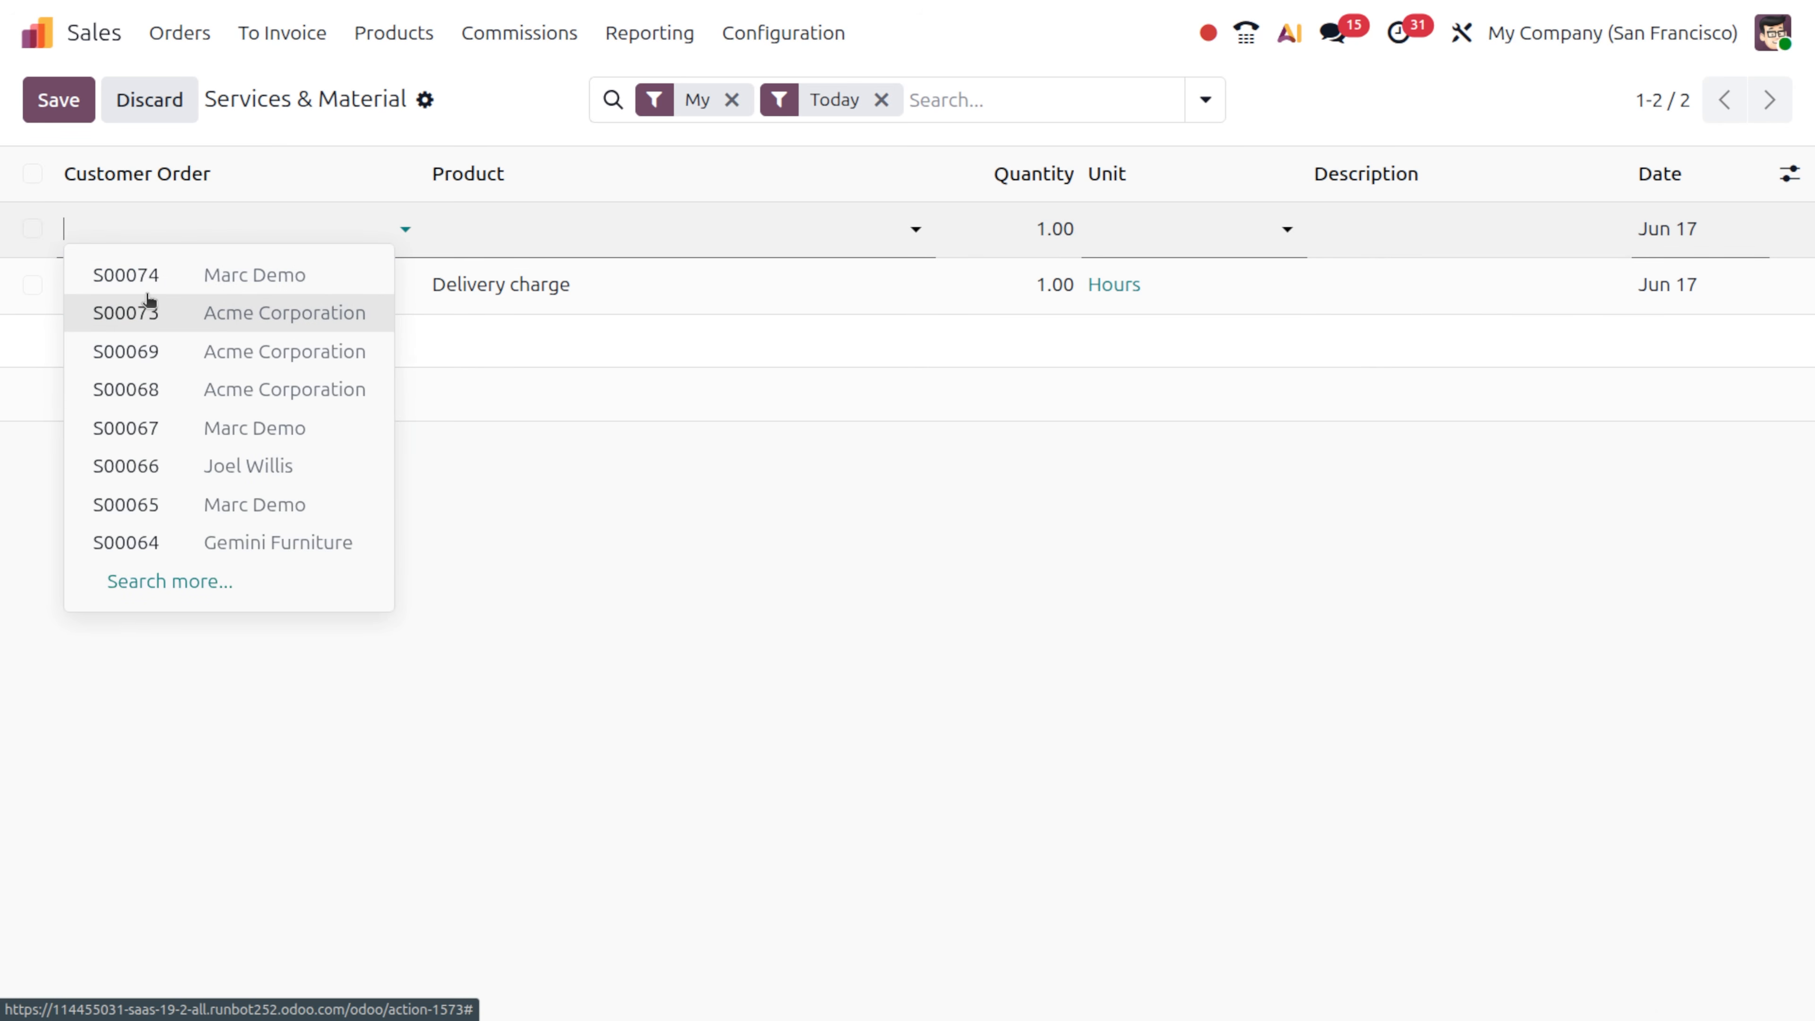
{"action": "left_click", "coordinate": [148, 309]}
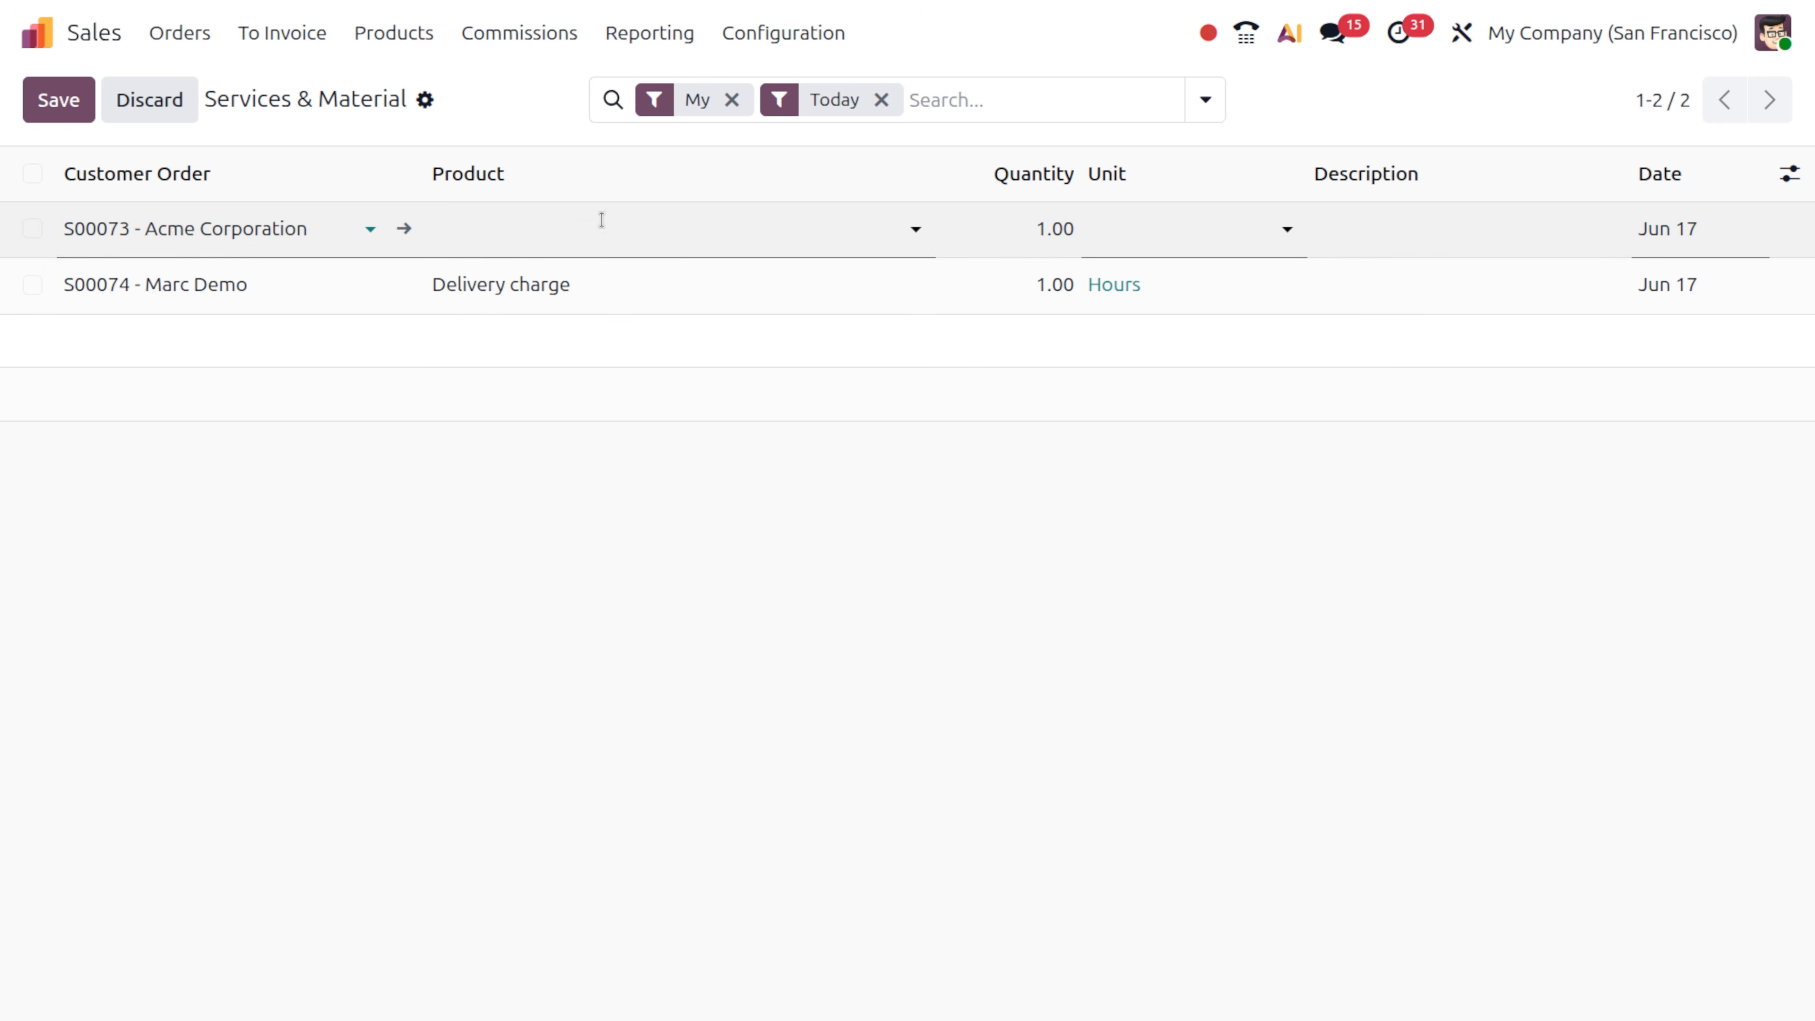
{"action": "left_click", "coordinate": [600, 227]}
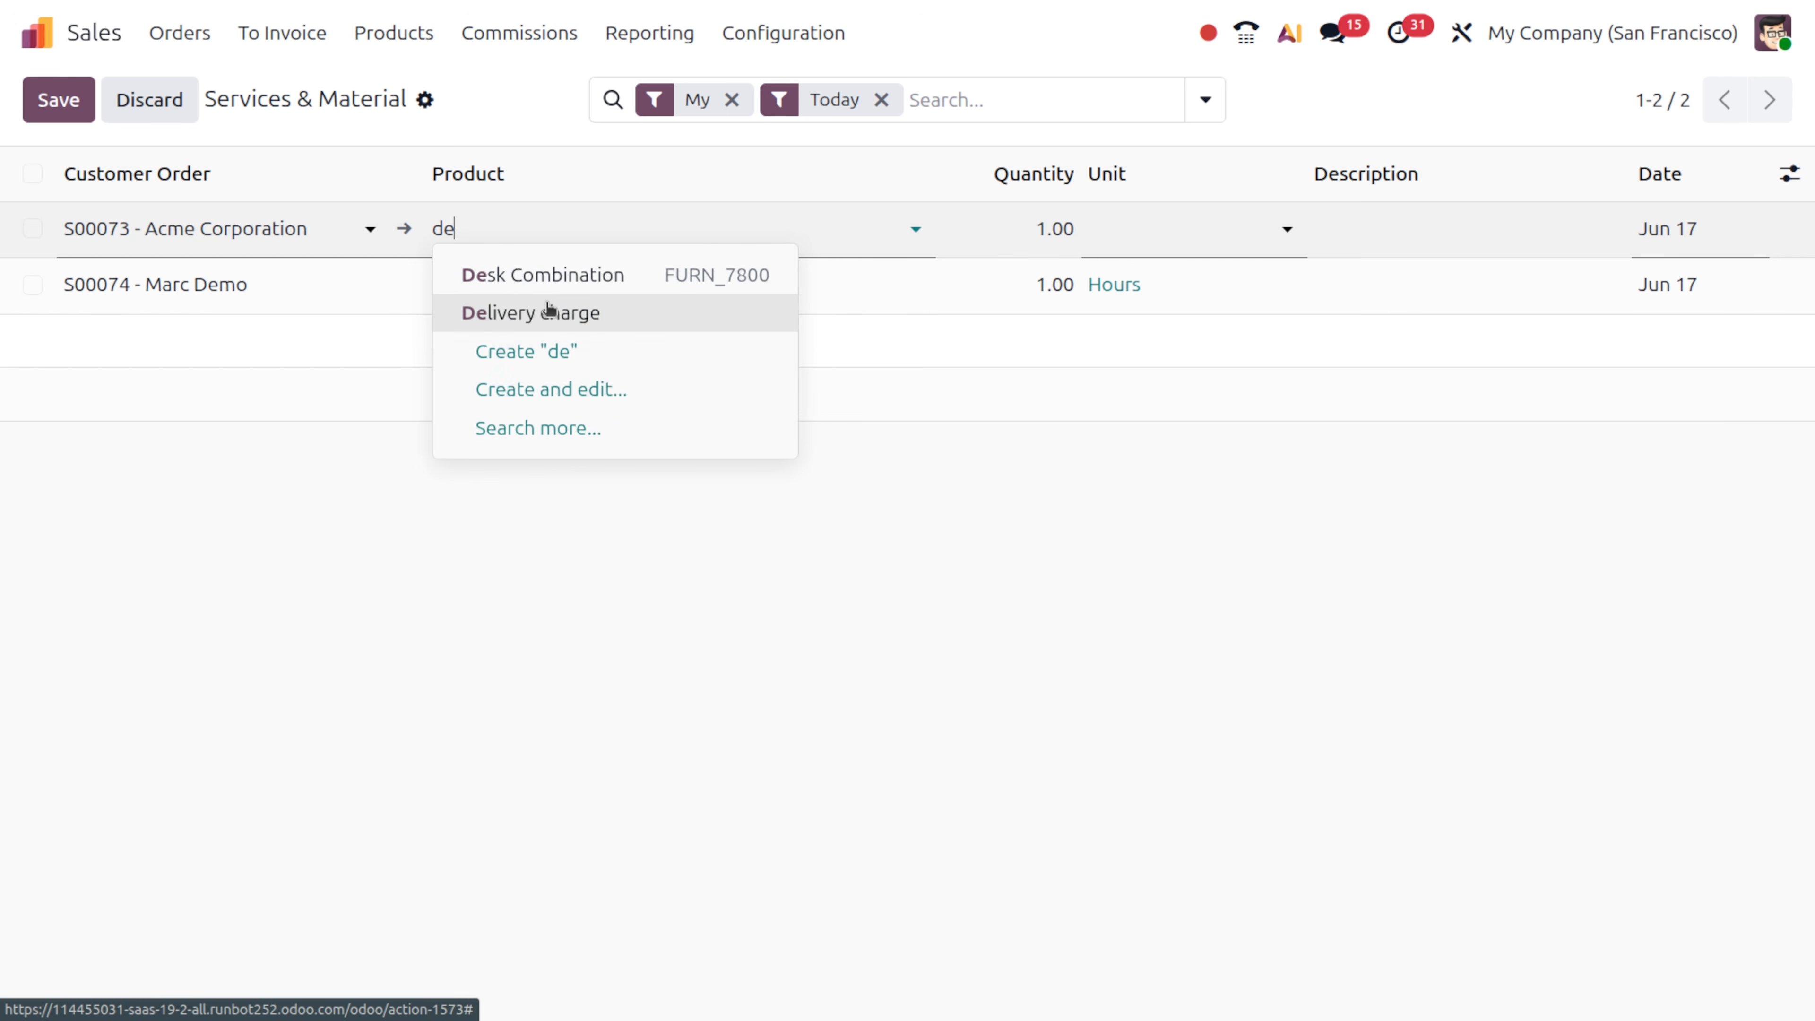
{"action": "left_click", "coordinate": [549, 309]}
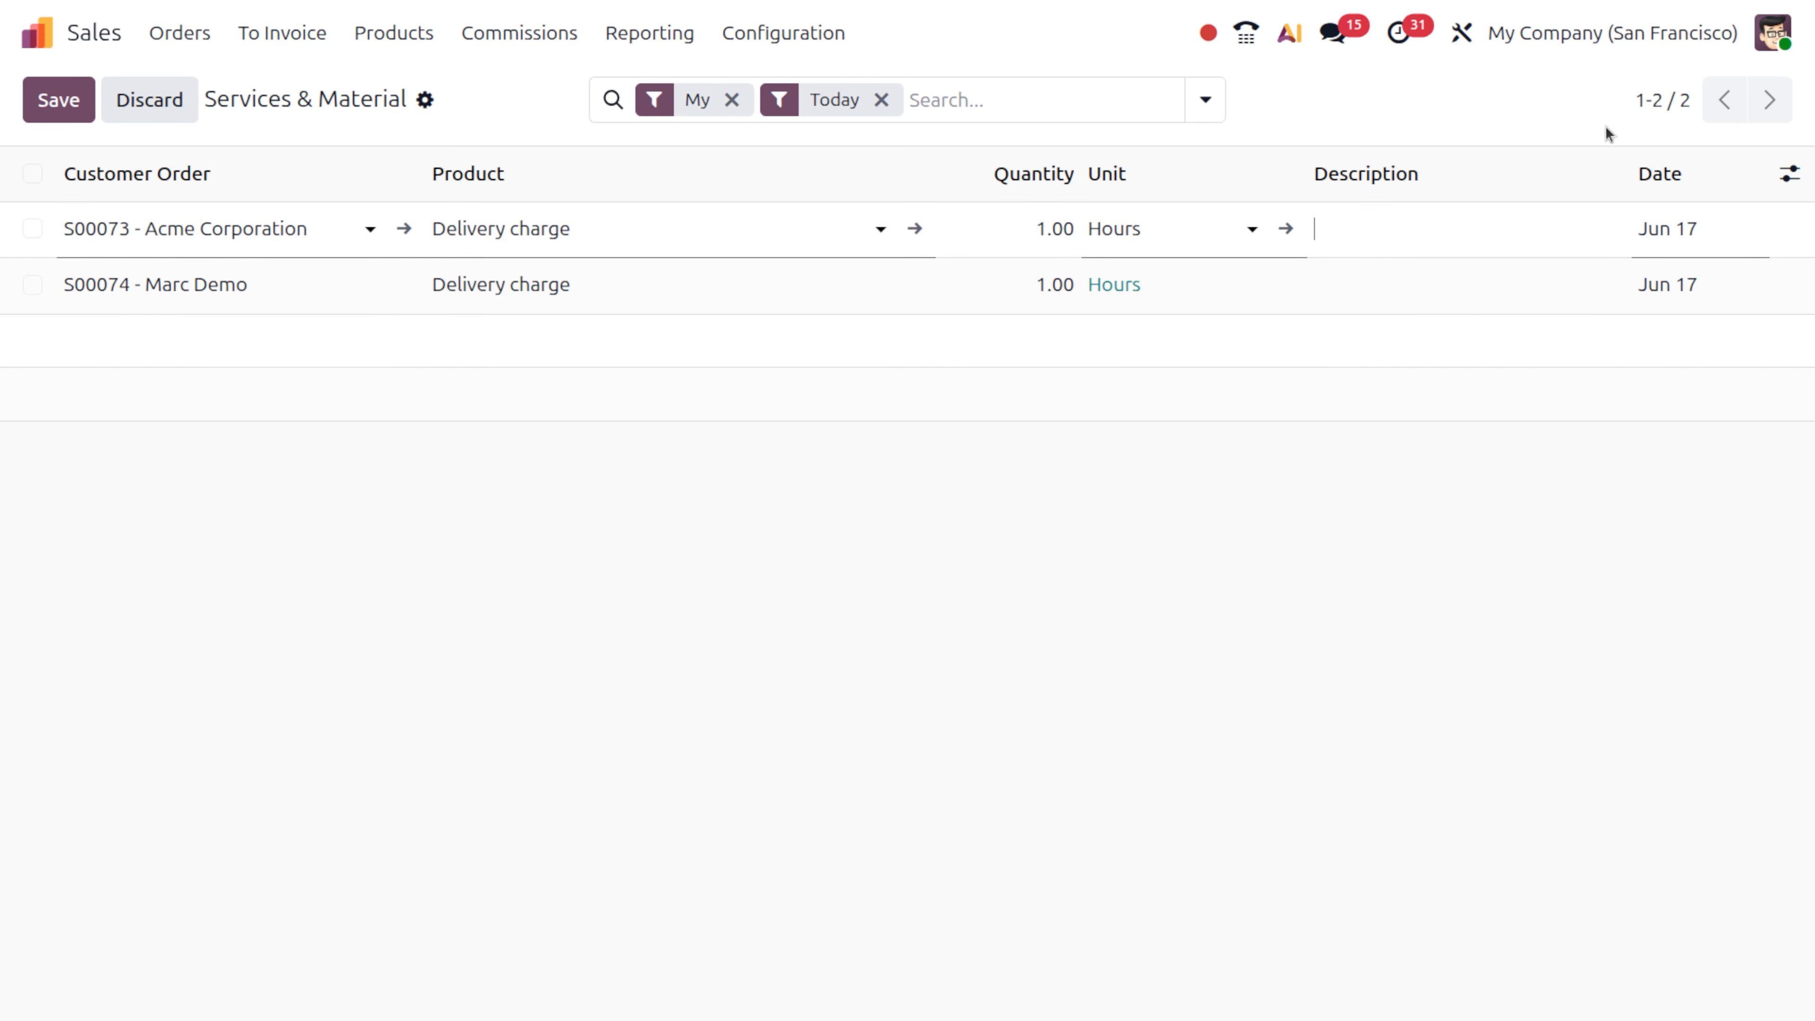
- Show the Sales Order Line column in the Services & Material list and save the new entry
{"action": "left_click", "coordinate": [1785, 176]}
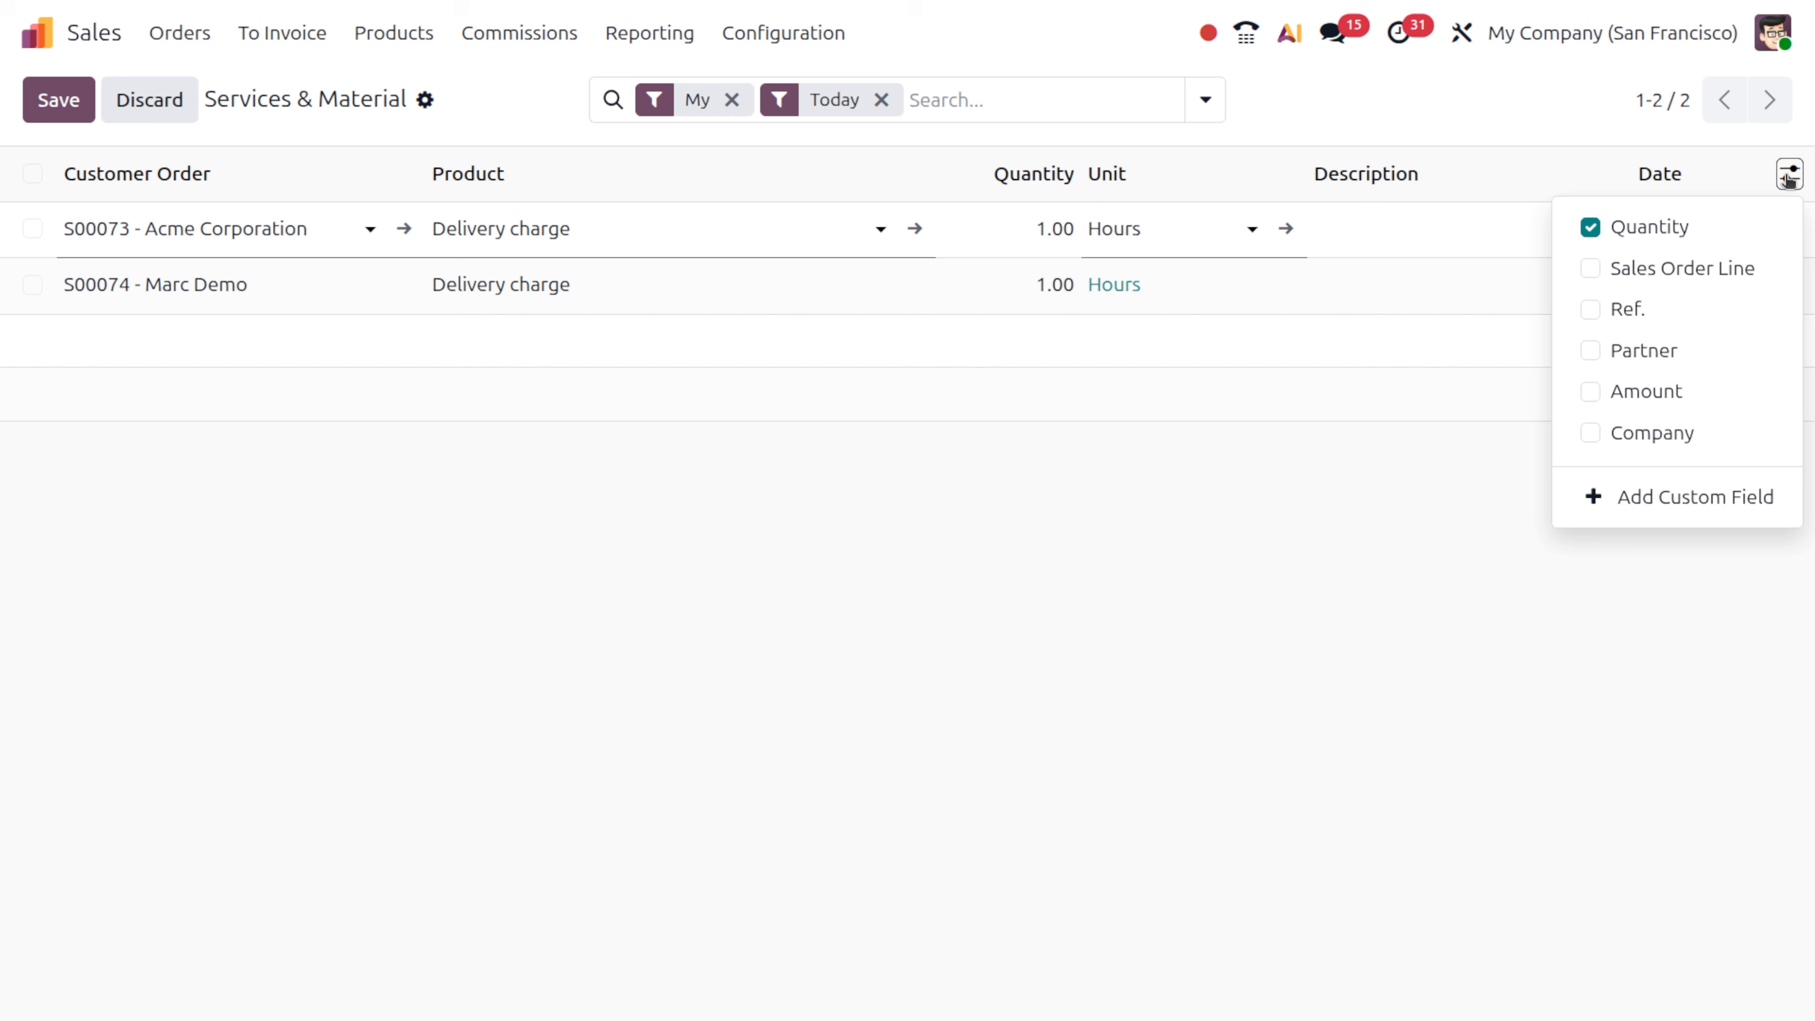
{"action": "left_click", "coordinate": [1590, 269]}
{"action": "left_click", "coordinate": [1326, 470]}
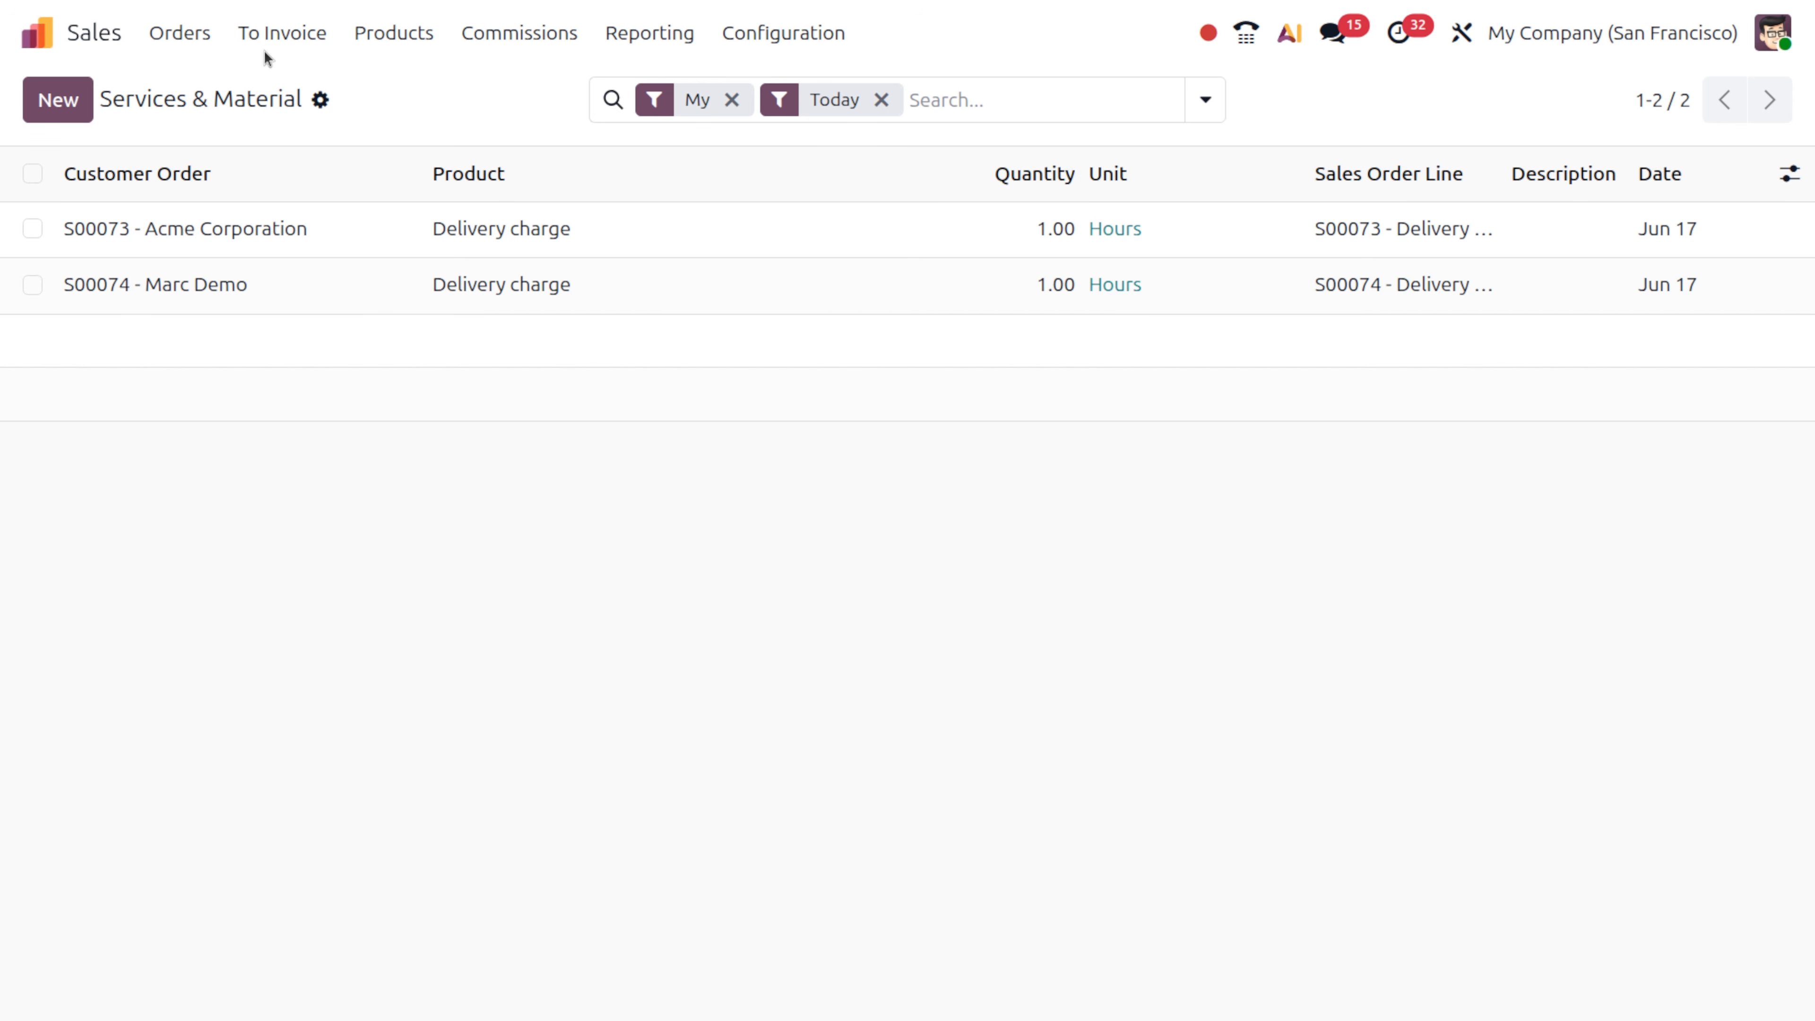
- Open the linked sales order from the Acme Corporation entry and review its order lines and totals
{"action": "left_click", "coordinate": [211, 40]}
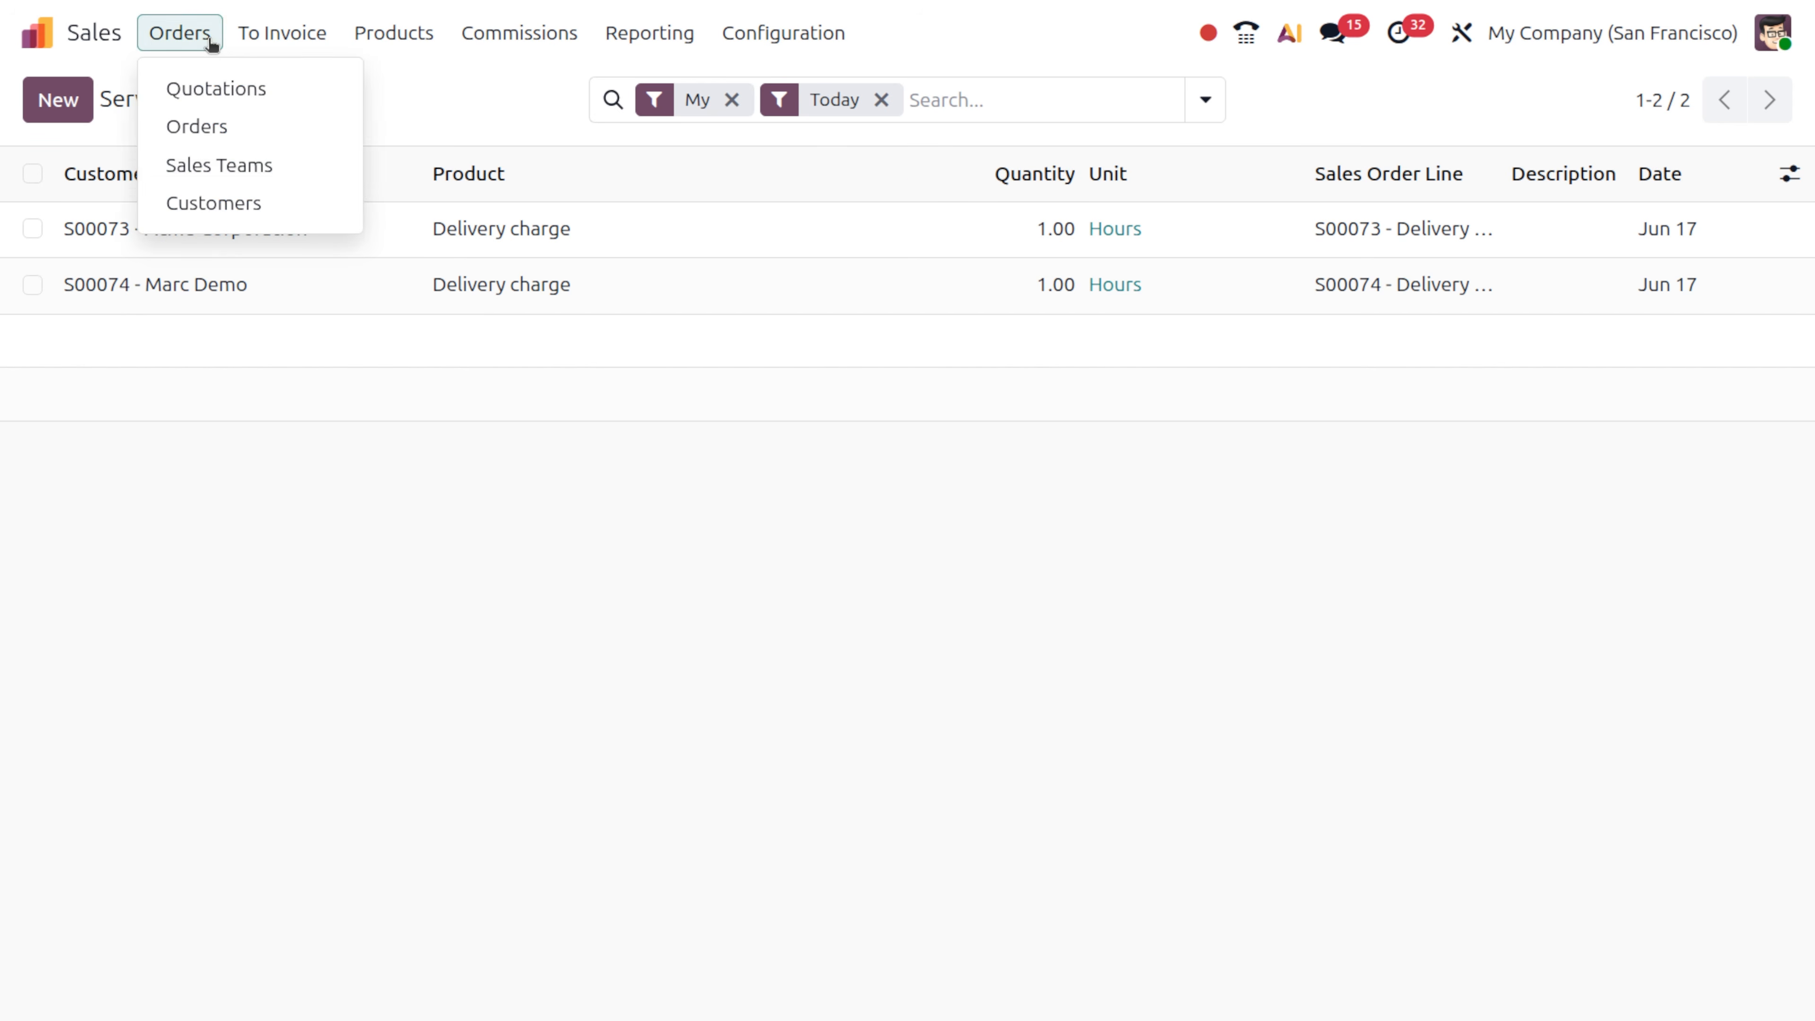
{"action": "left_click", "coordinate": [172, 404]}
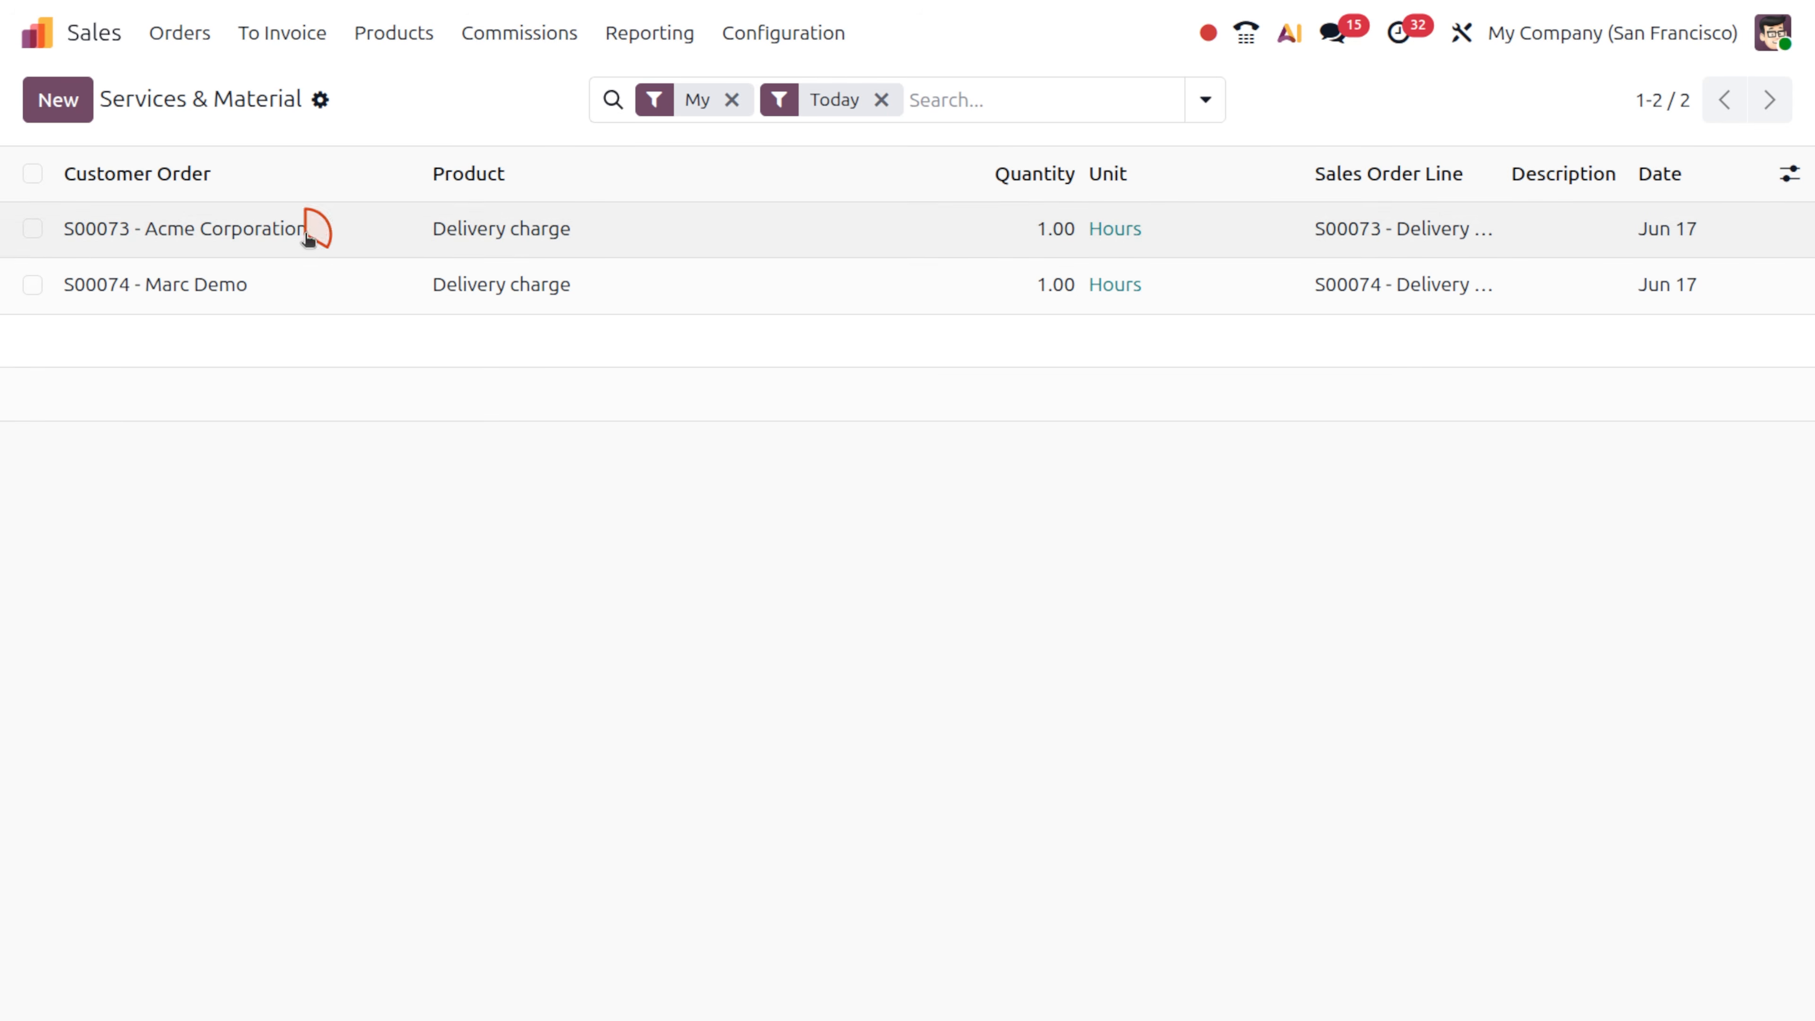
{"action": "left_click", "coordinate": [315, 231]}
{"action": "left_click", "coordinate": [405, 229]}
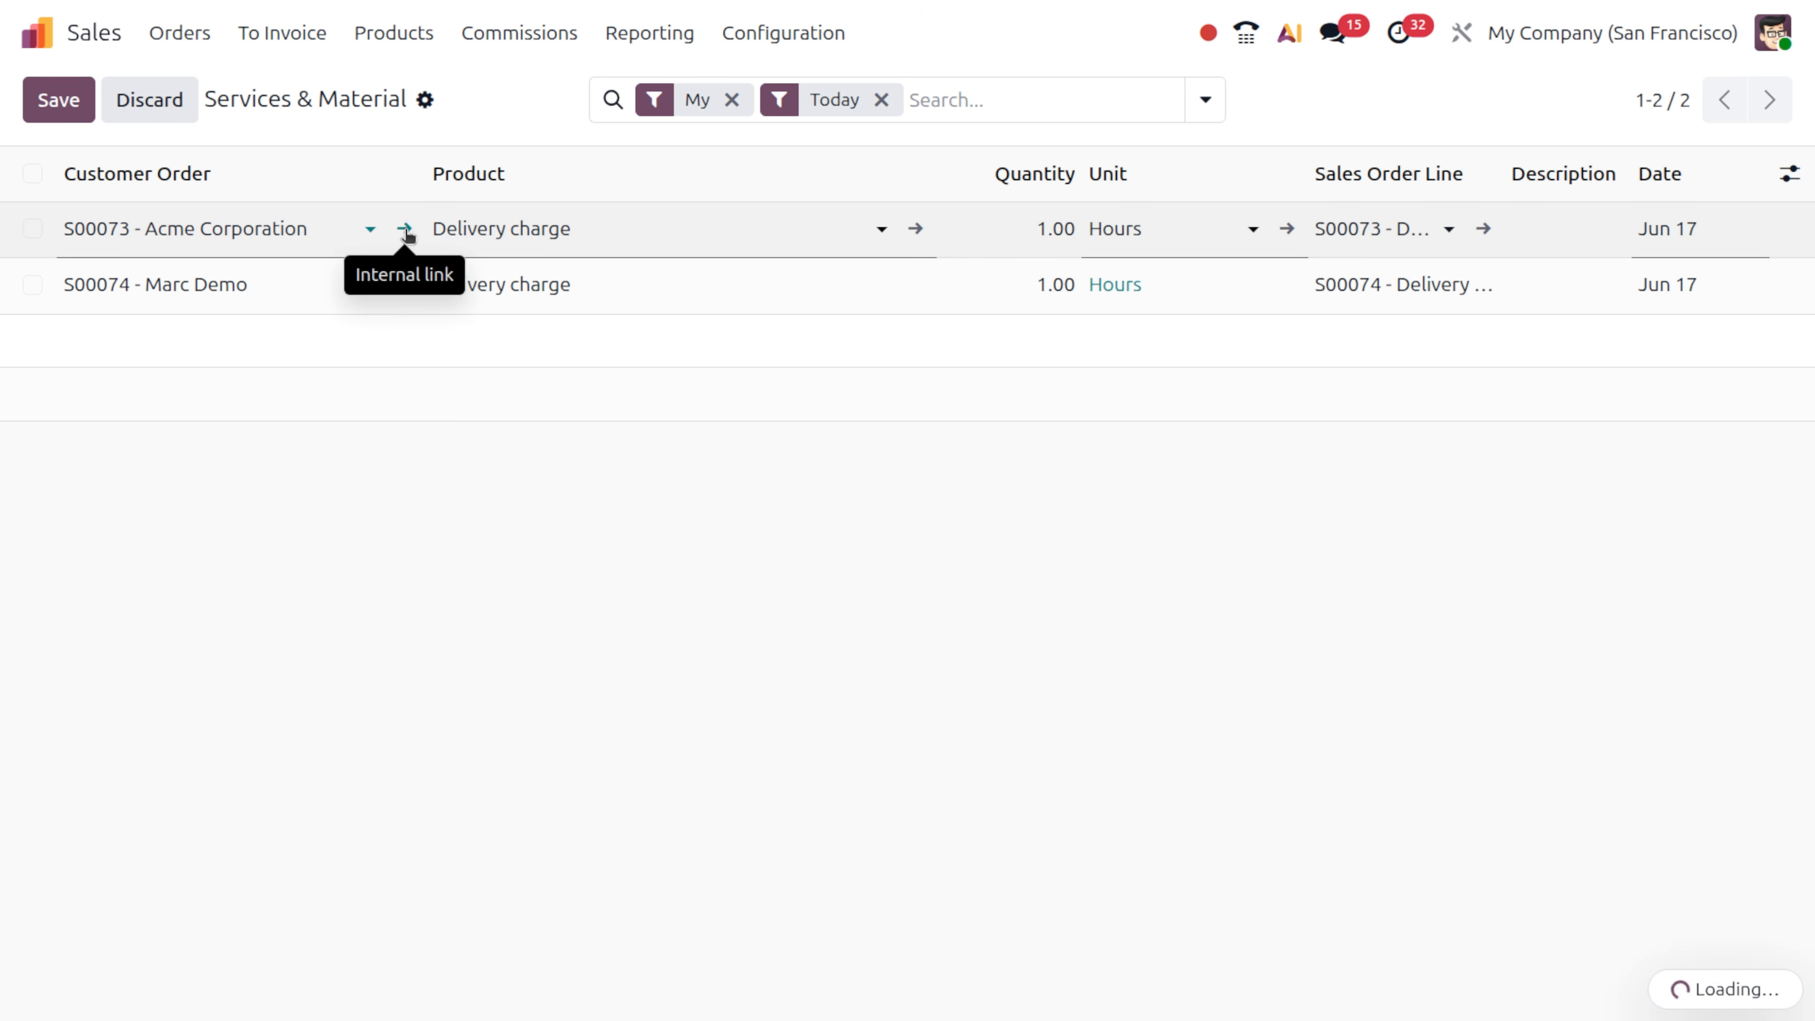
{"action": "scroll", "coordinate": [465, 537], "scroll_direction": "down", "scroll_amount": 4}
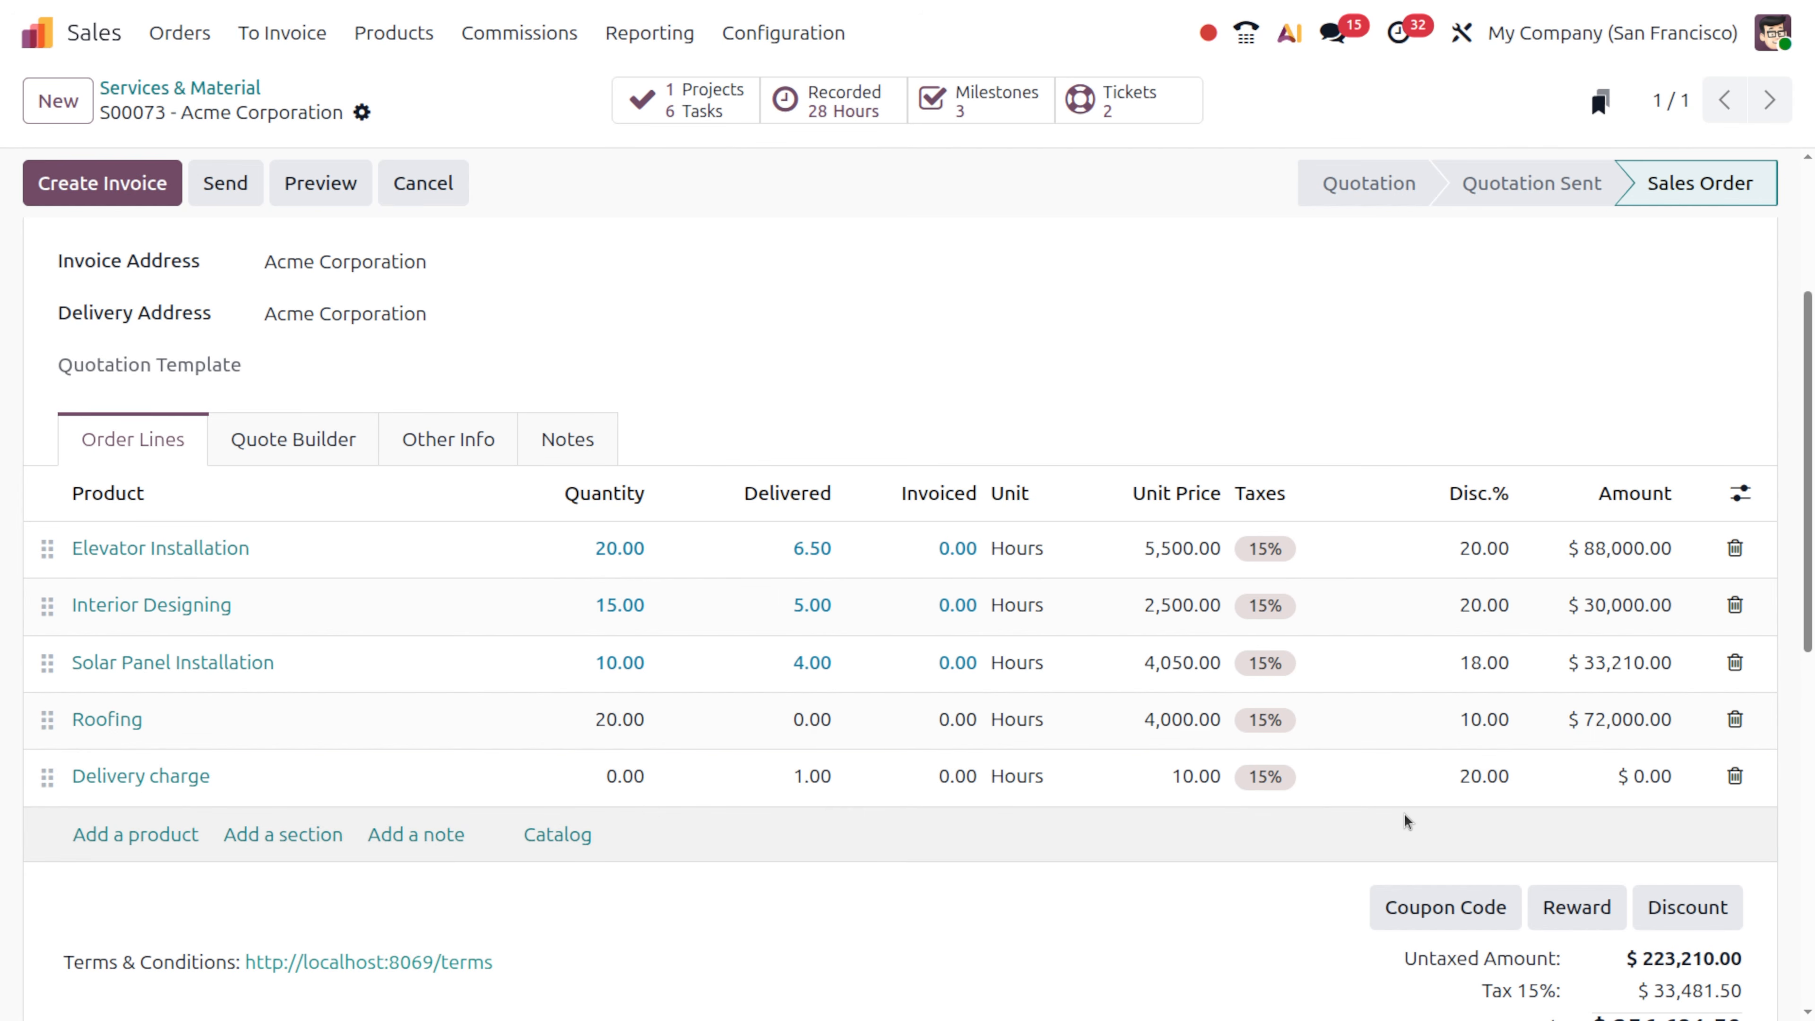
{"action": "scroll", "coordinate": [1402, 812], "scroll_direction": "down", "scroll_amount": 4}
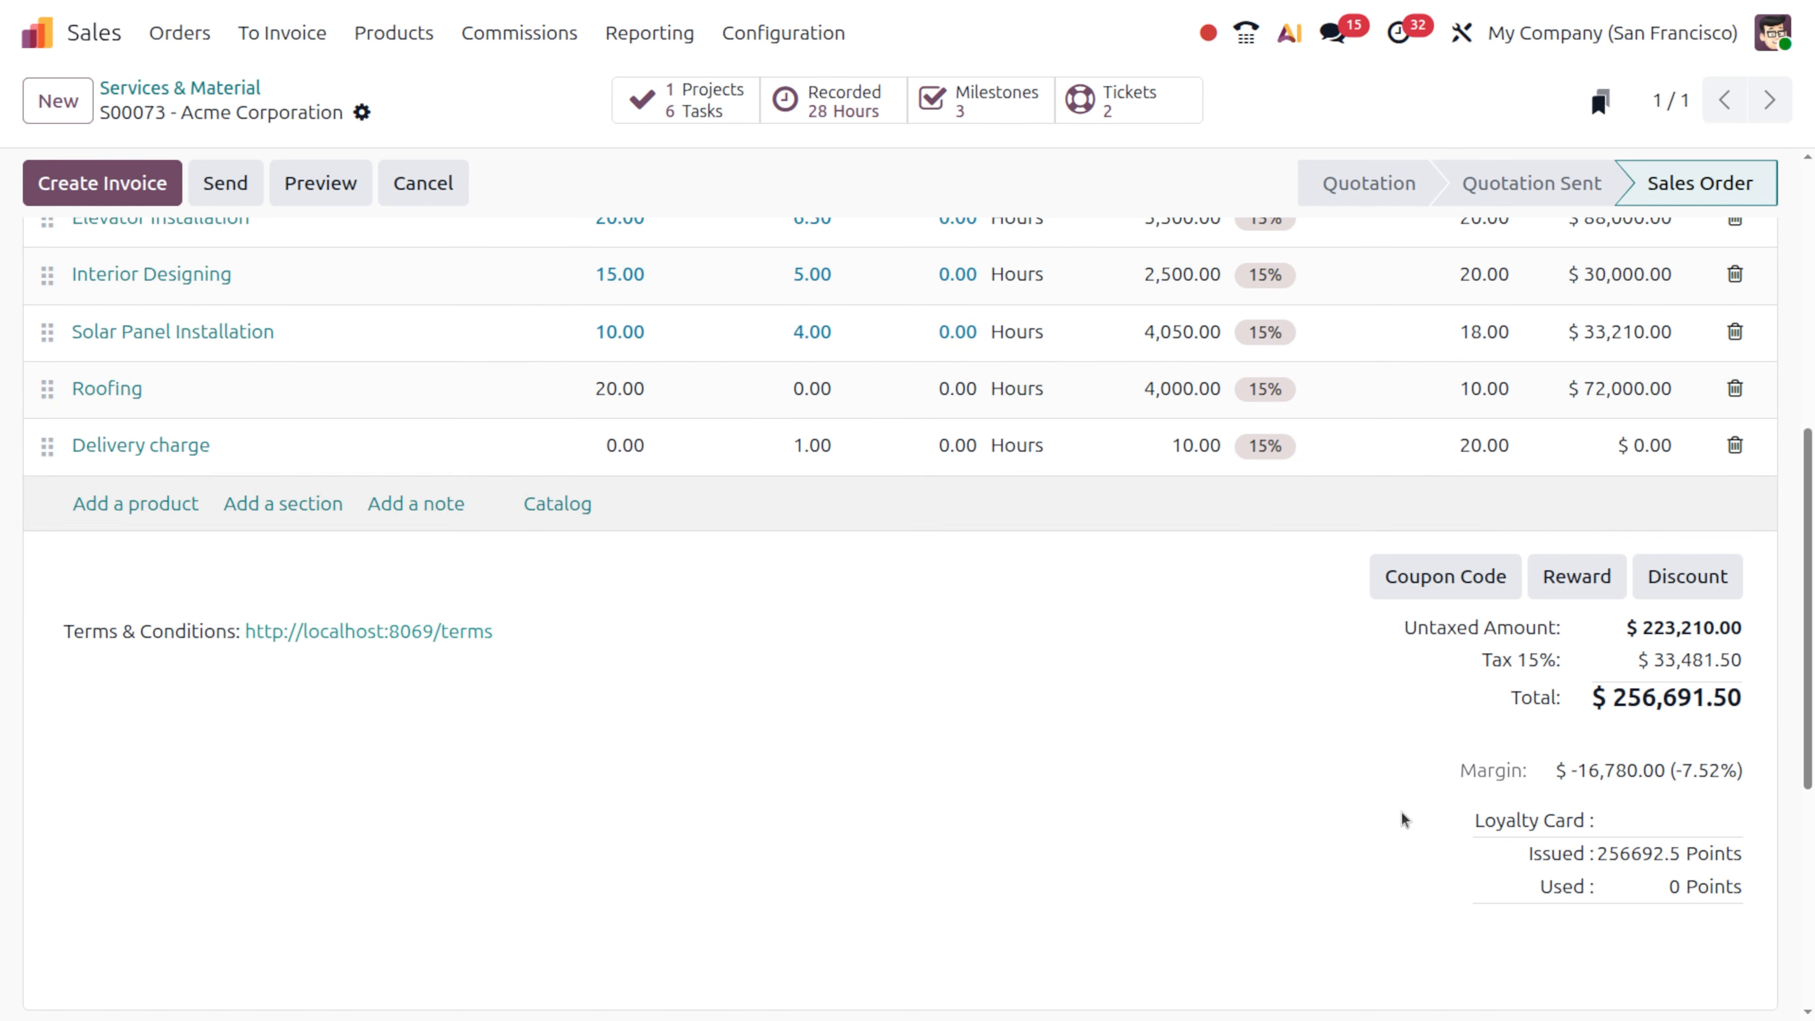
{"action": "scroll", "coordinate": [1401, 812], "scroll_direction": "up", "scroll_amount": 2}
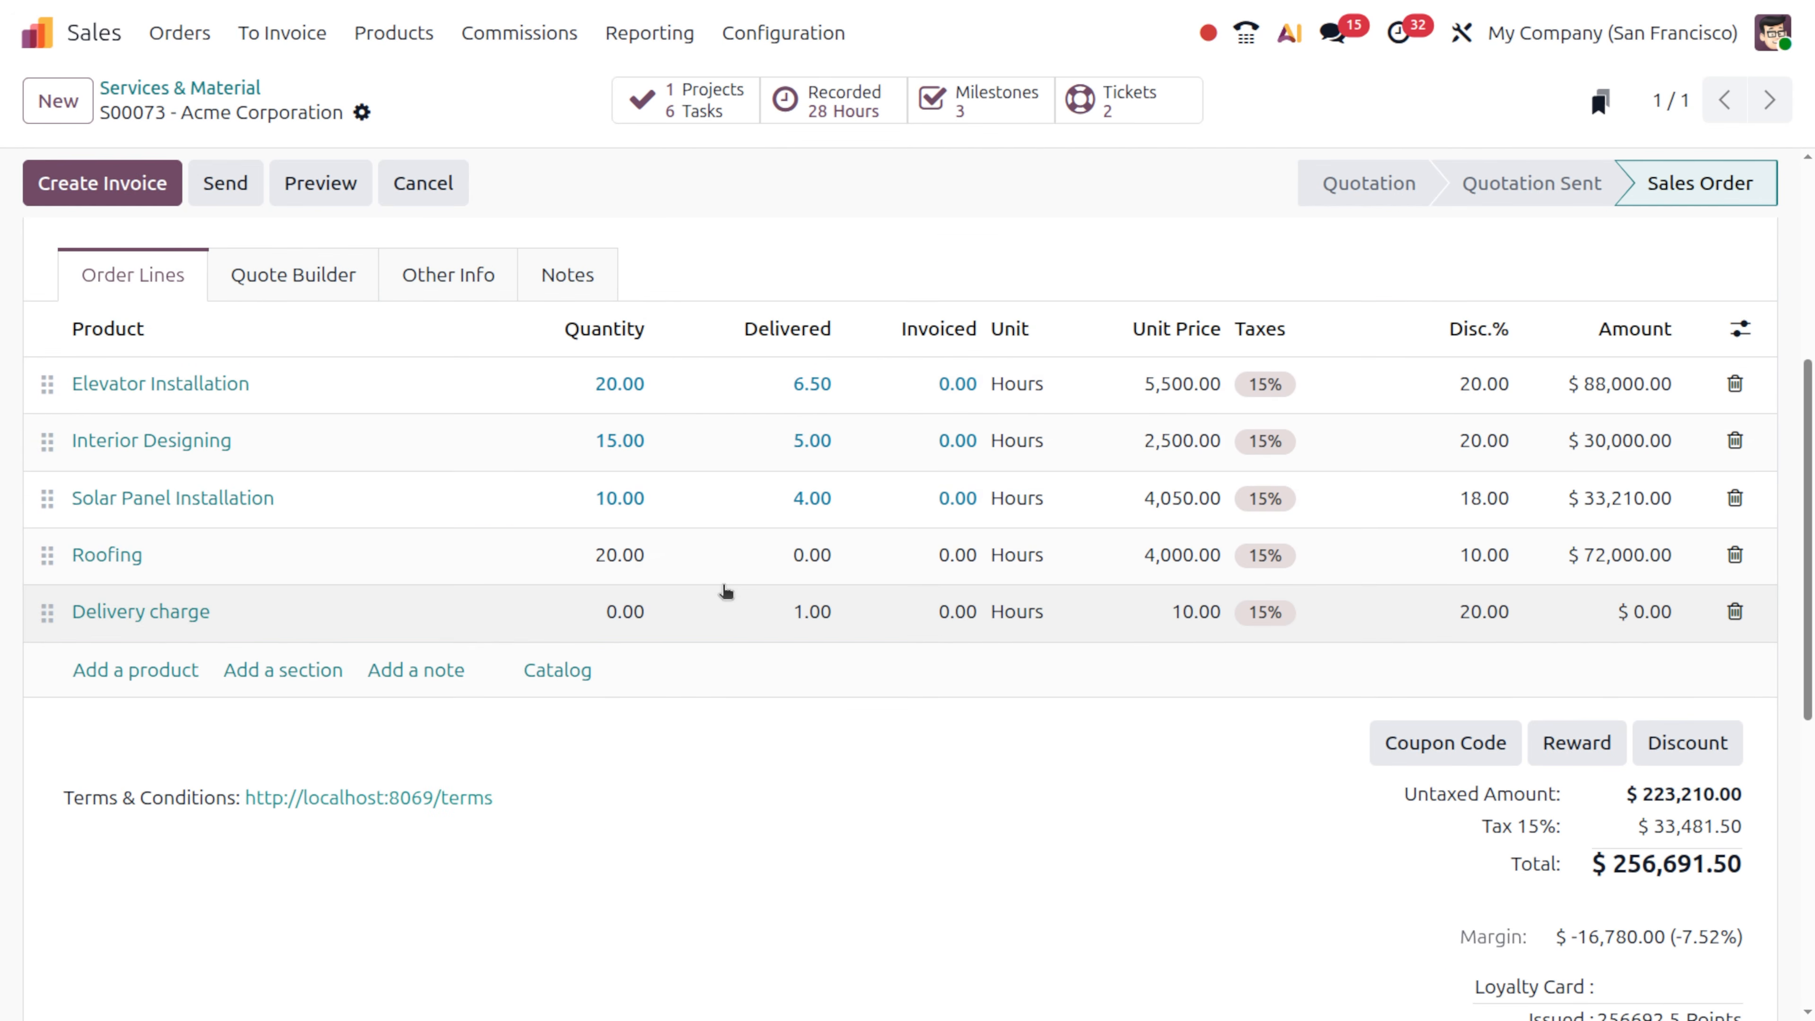
- Set the quantity of the Delivery charge order line to 1
{"action": "left_click", "coordinate": [636, 601]}
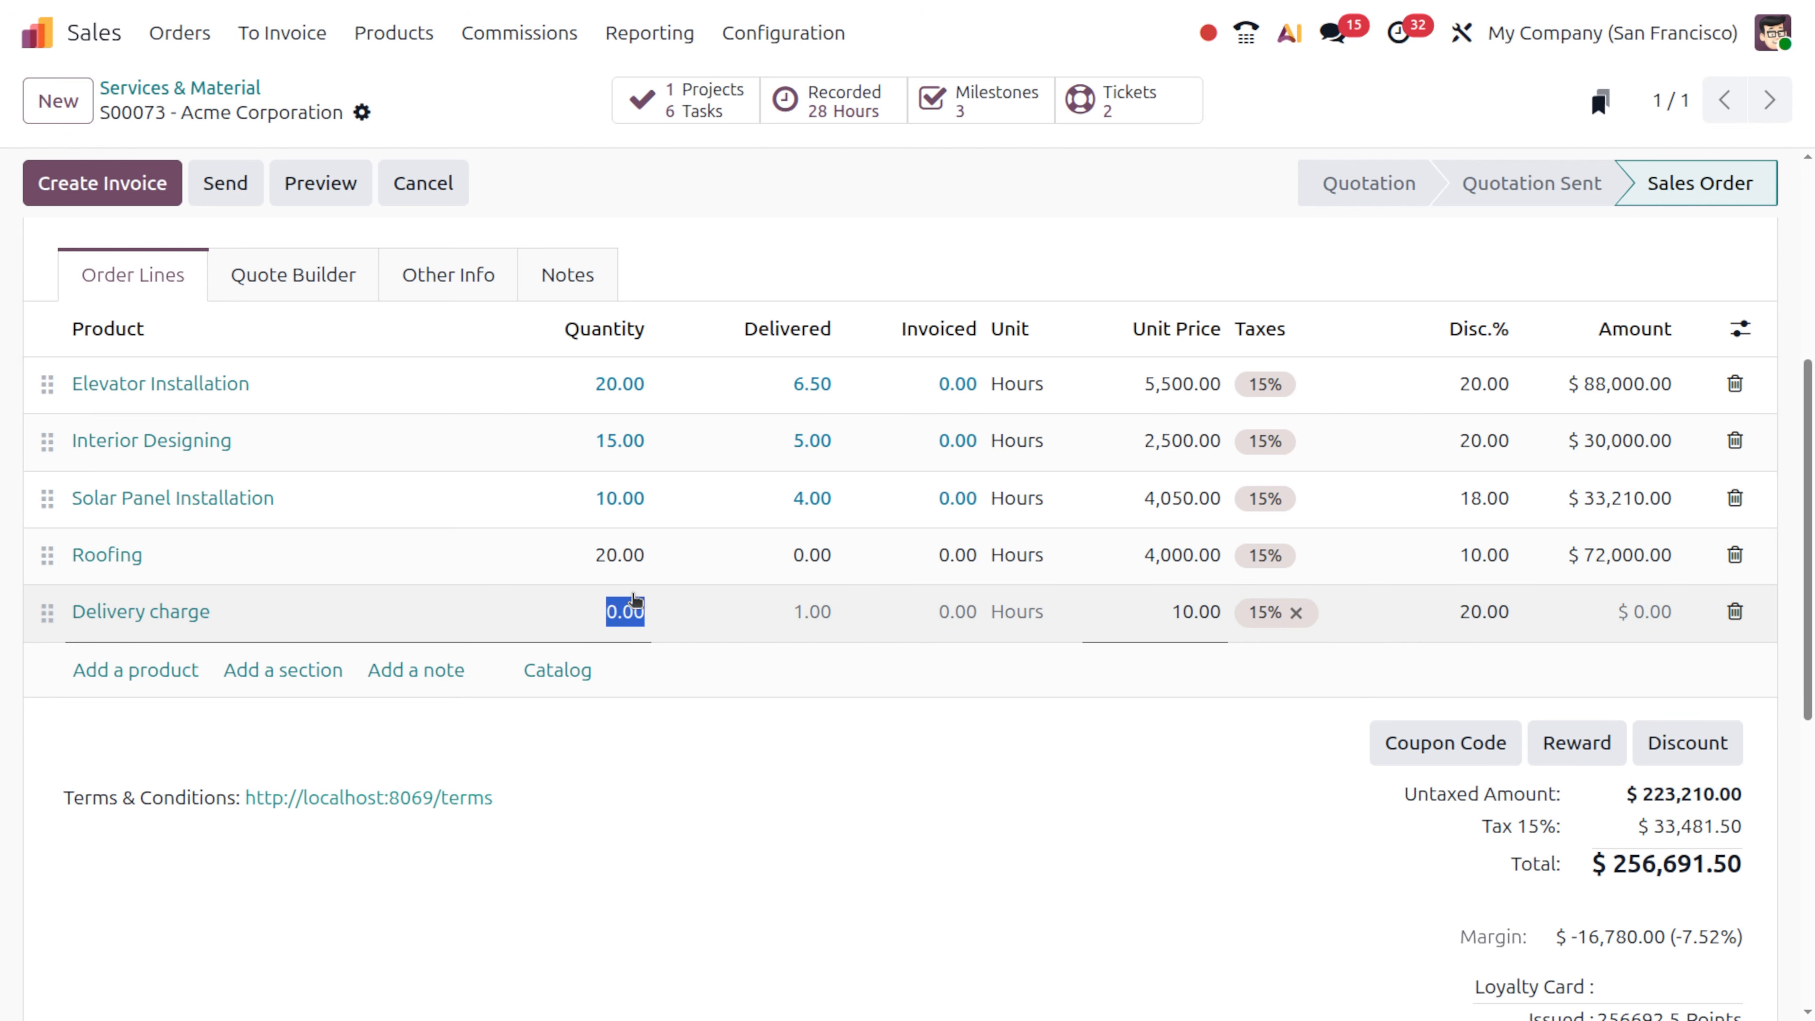
{"action": "type", "text": "1"}
{"action": "left_click", "coordinate": [740, 859]}
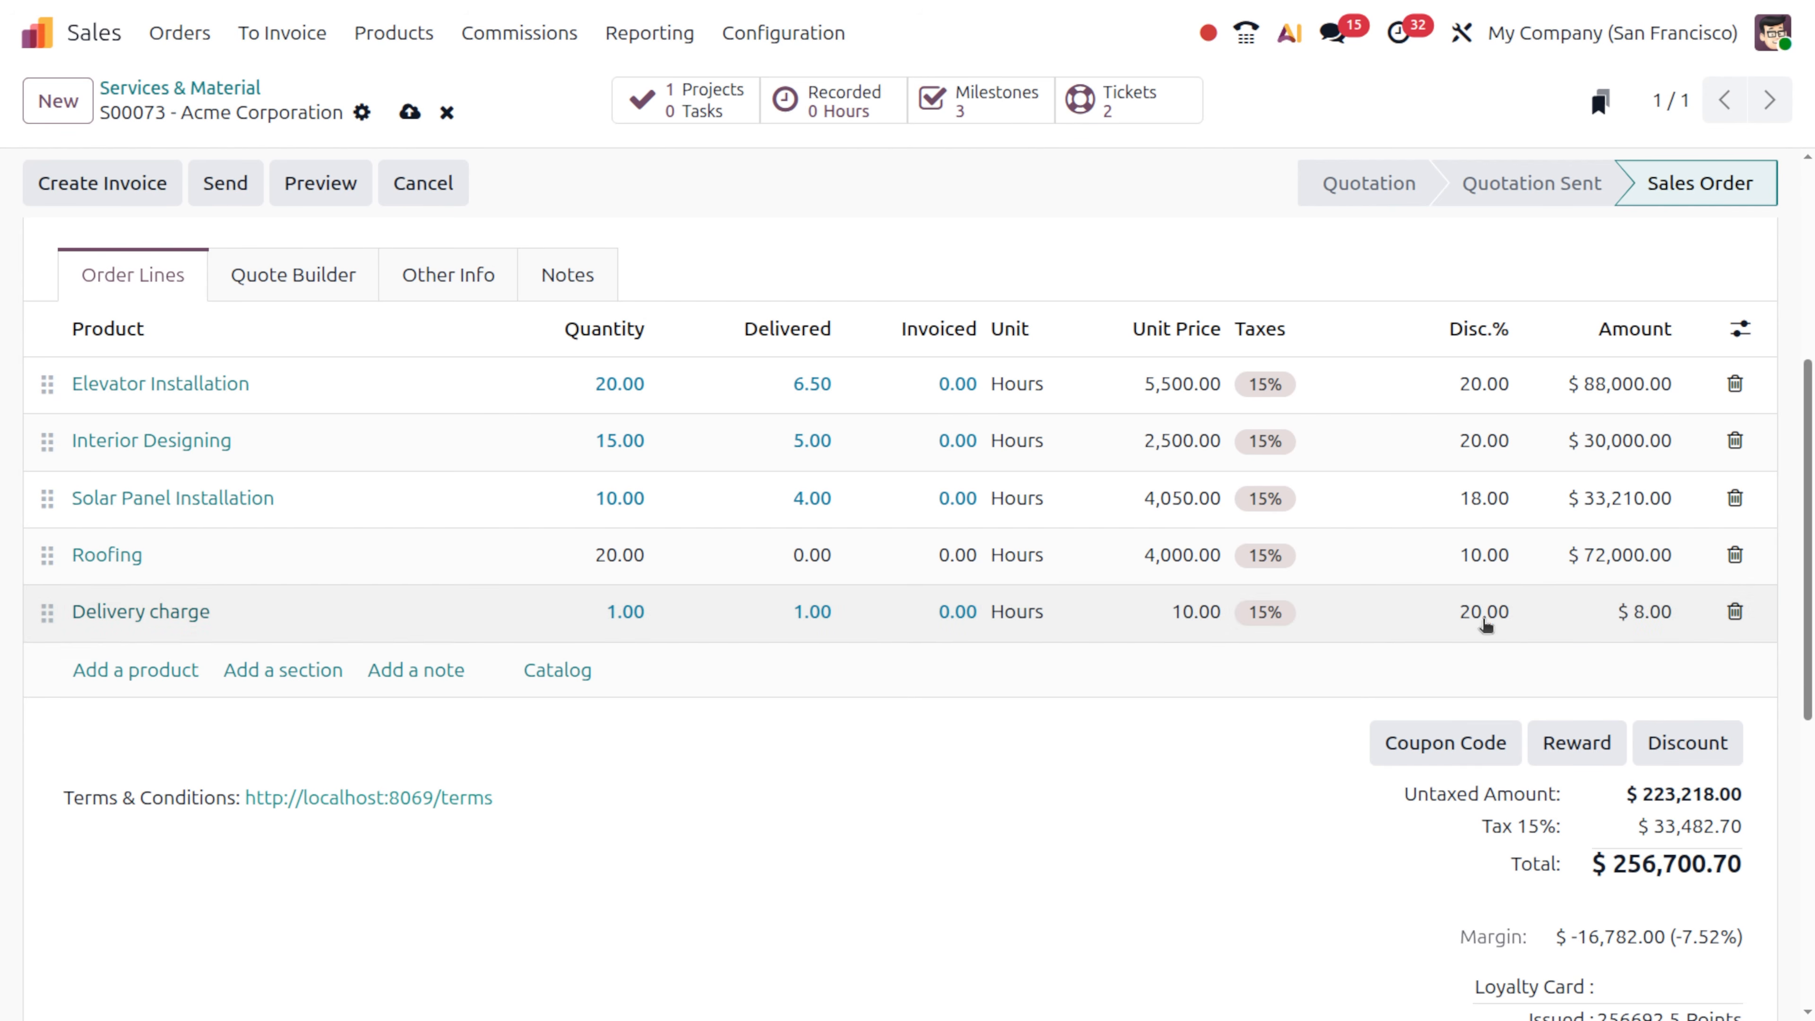
- Clear the discount on the Delivery charge order line and save the sales order
{"action": "left_click", "coordinate": [1497, 605]}
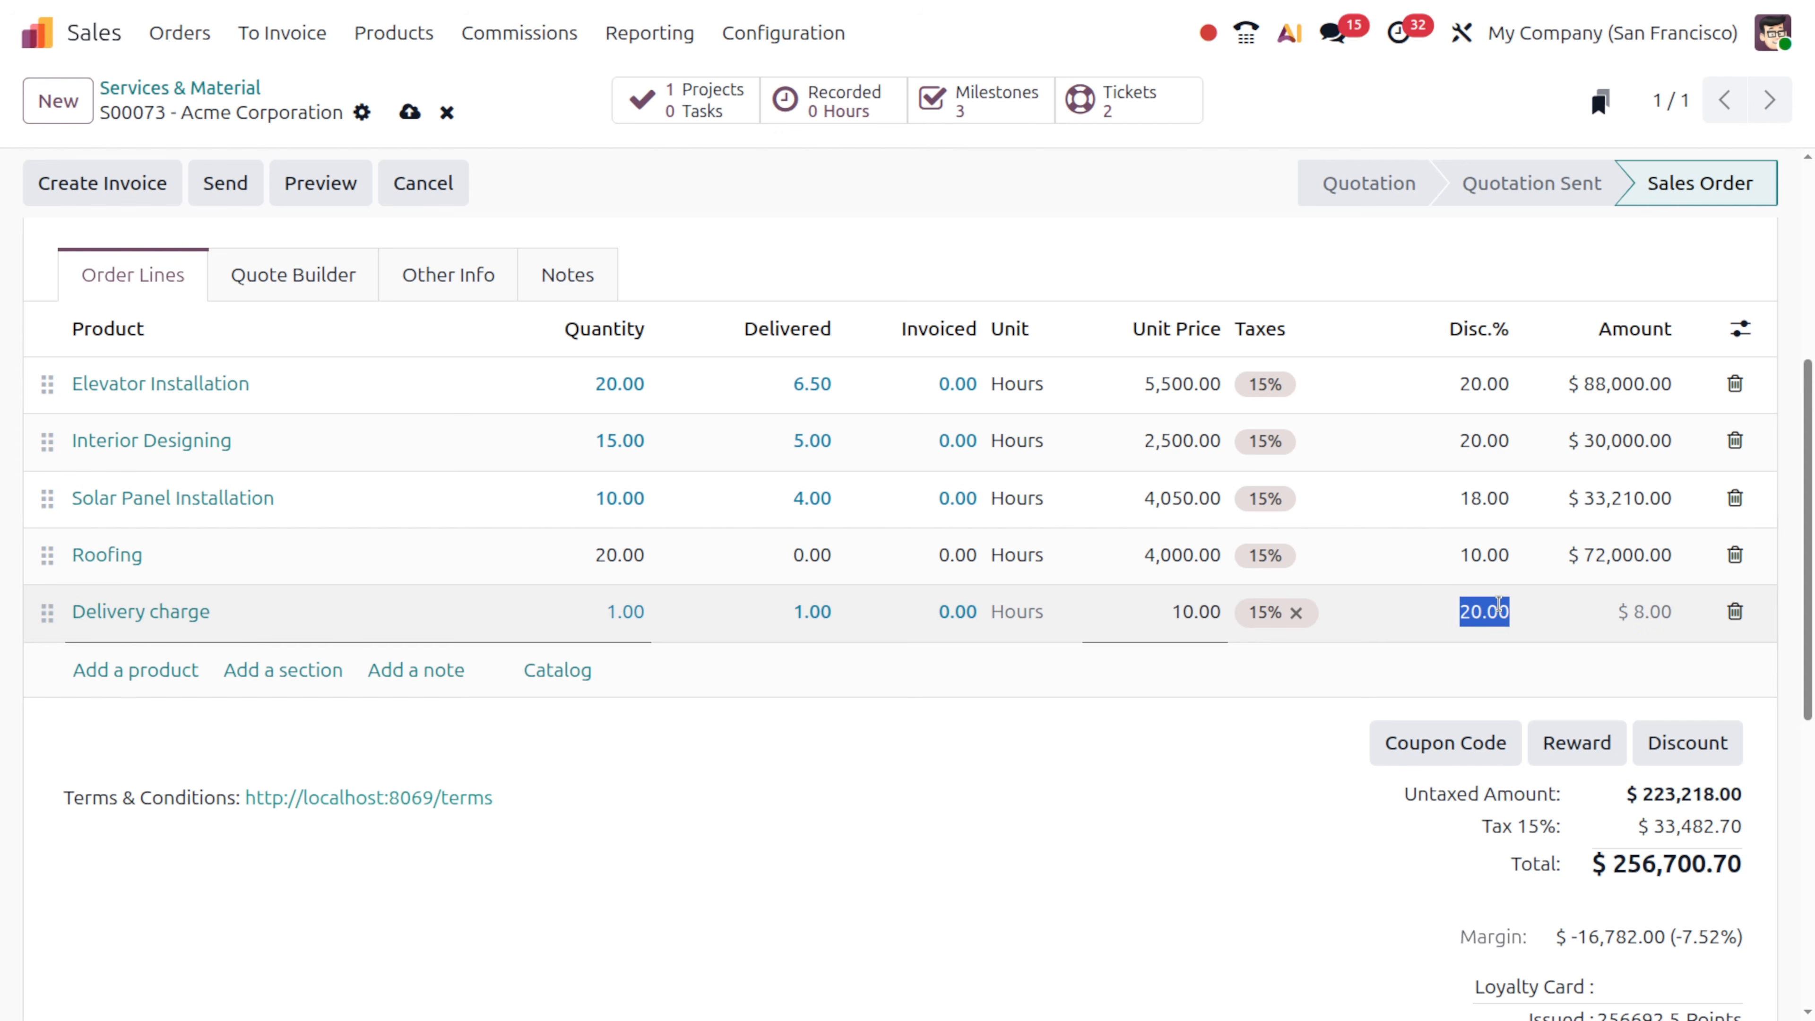
{"action": "key", "text": "BackSpace"}
{"action": "left_click", "coordinate": [1226, 833]}
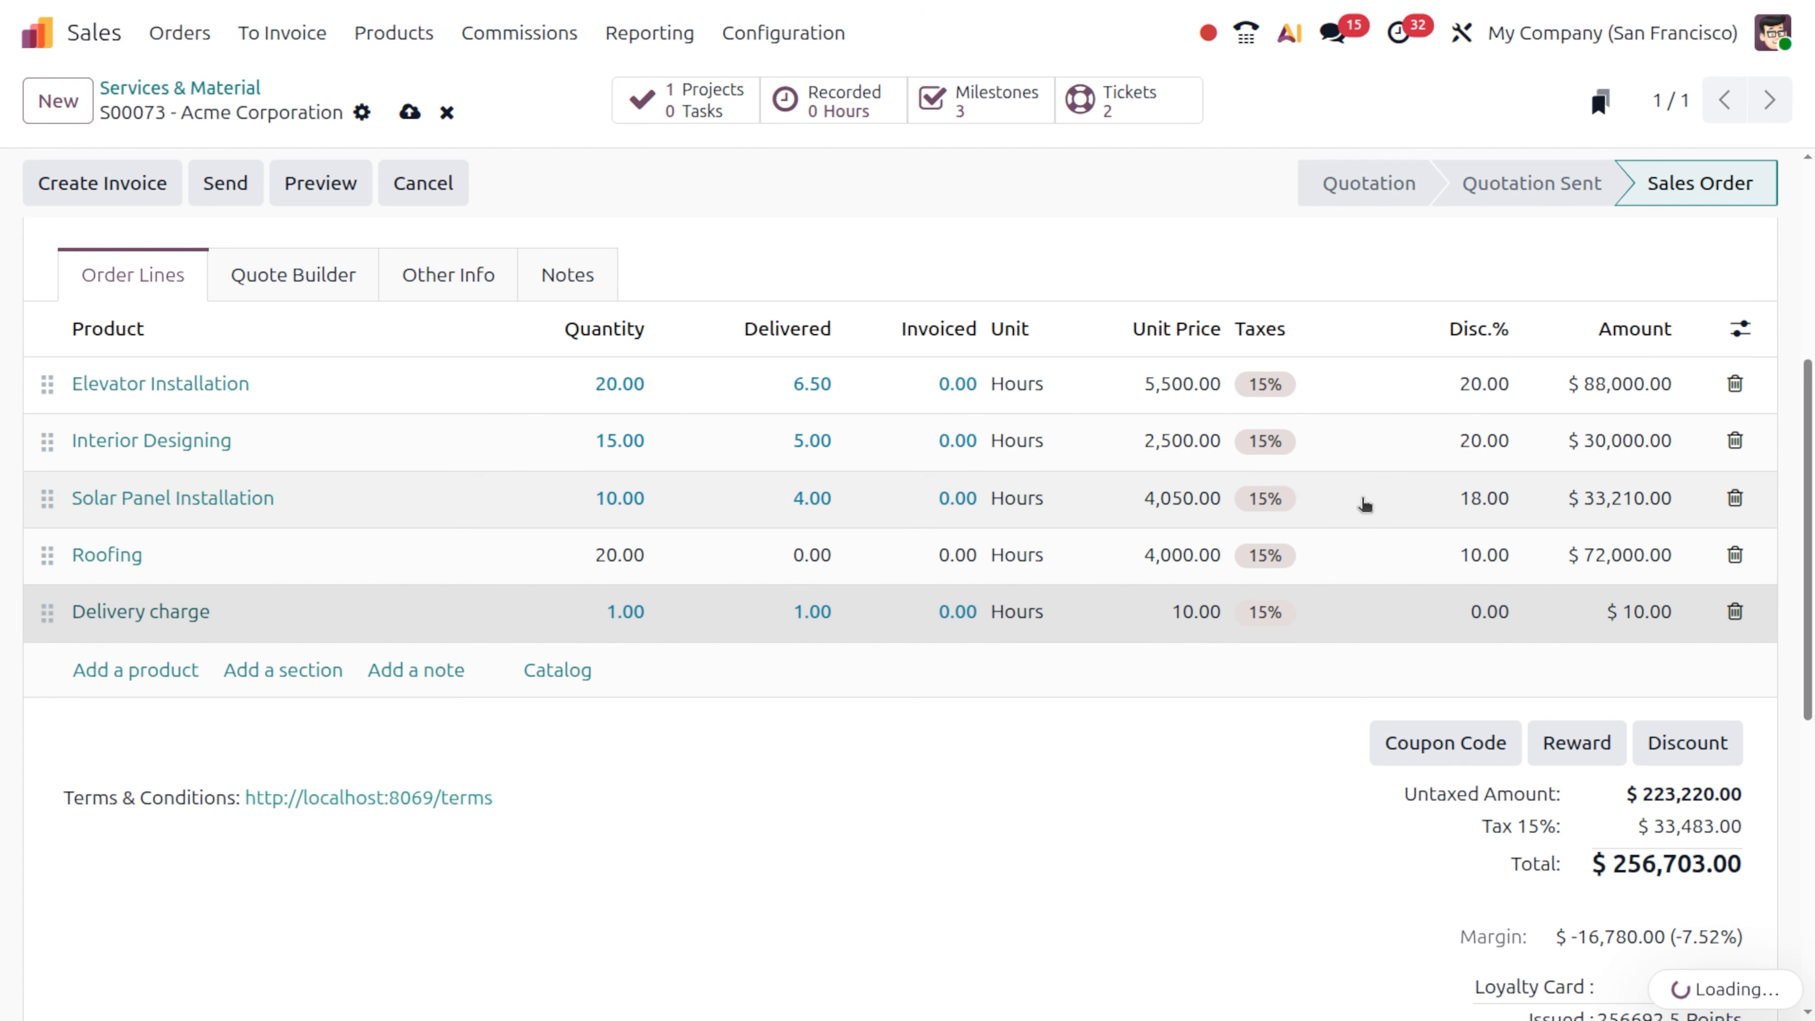
{"action": "scroll", "coordinate": [1365, 504], "scroll_direction": "up", "scroll_amount": 5}
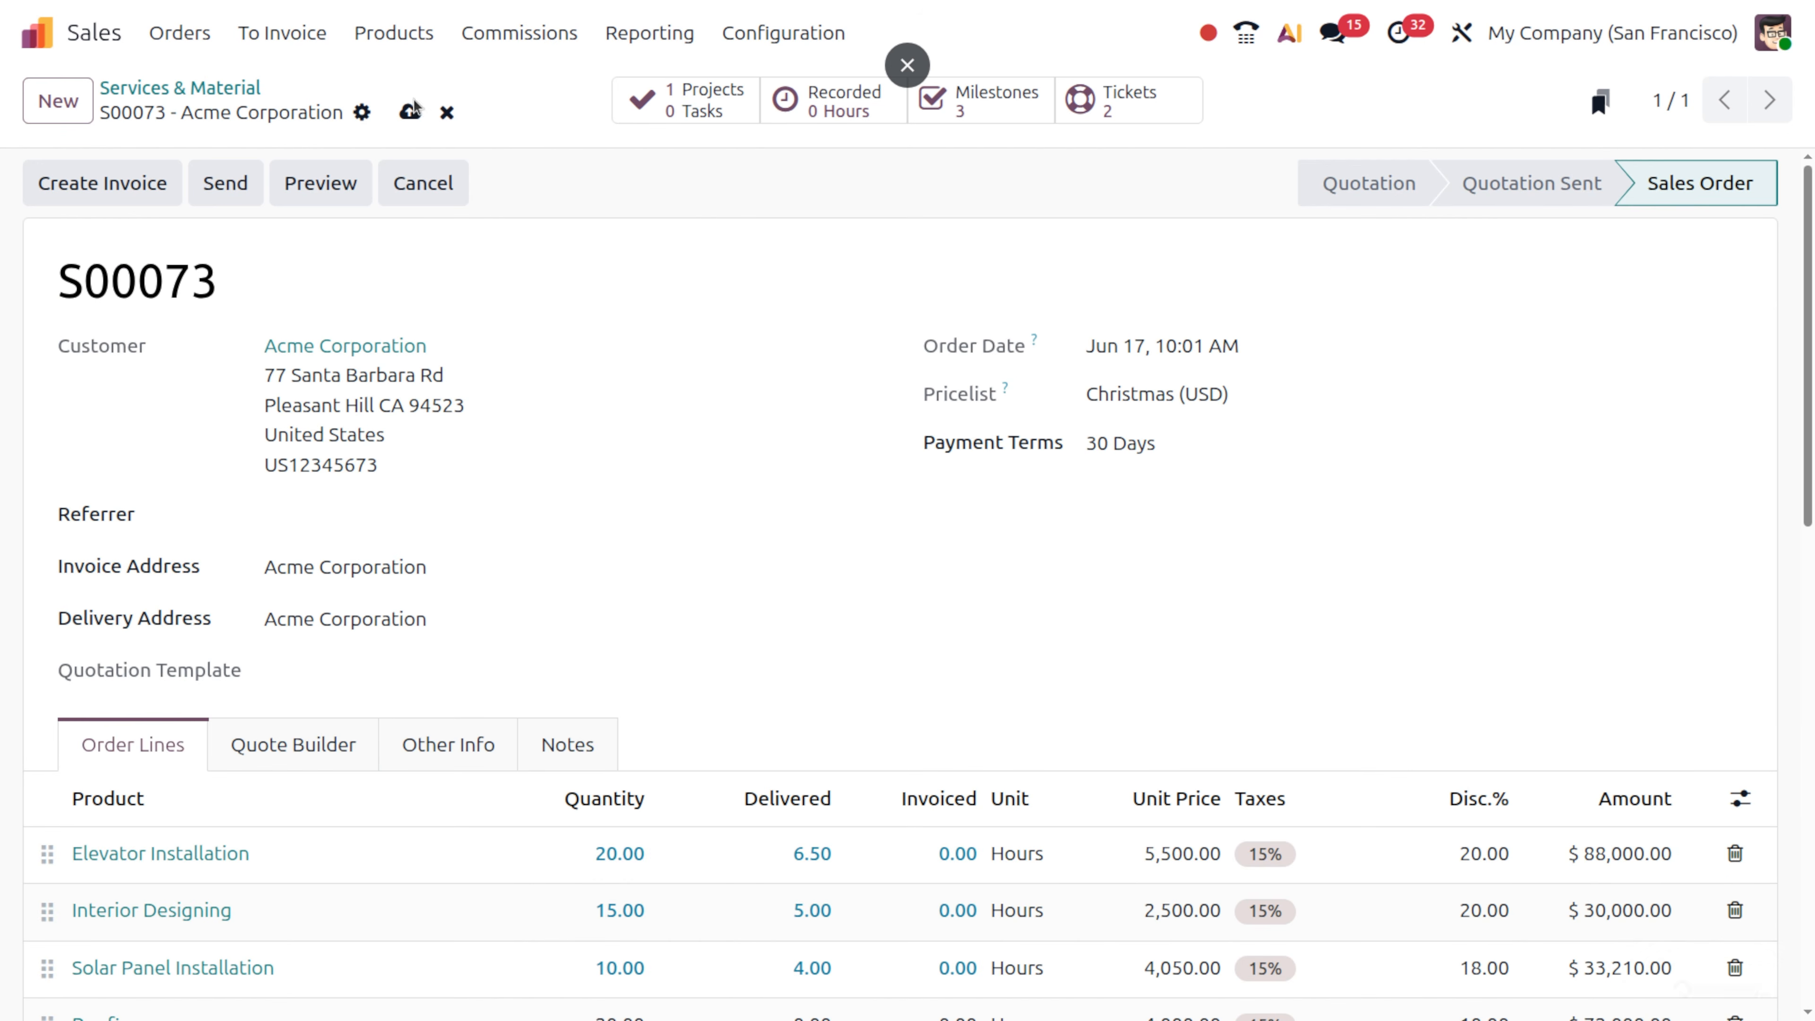
{"action": "left_click", "coordinate": [411, 111]}
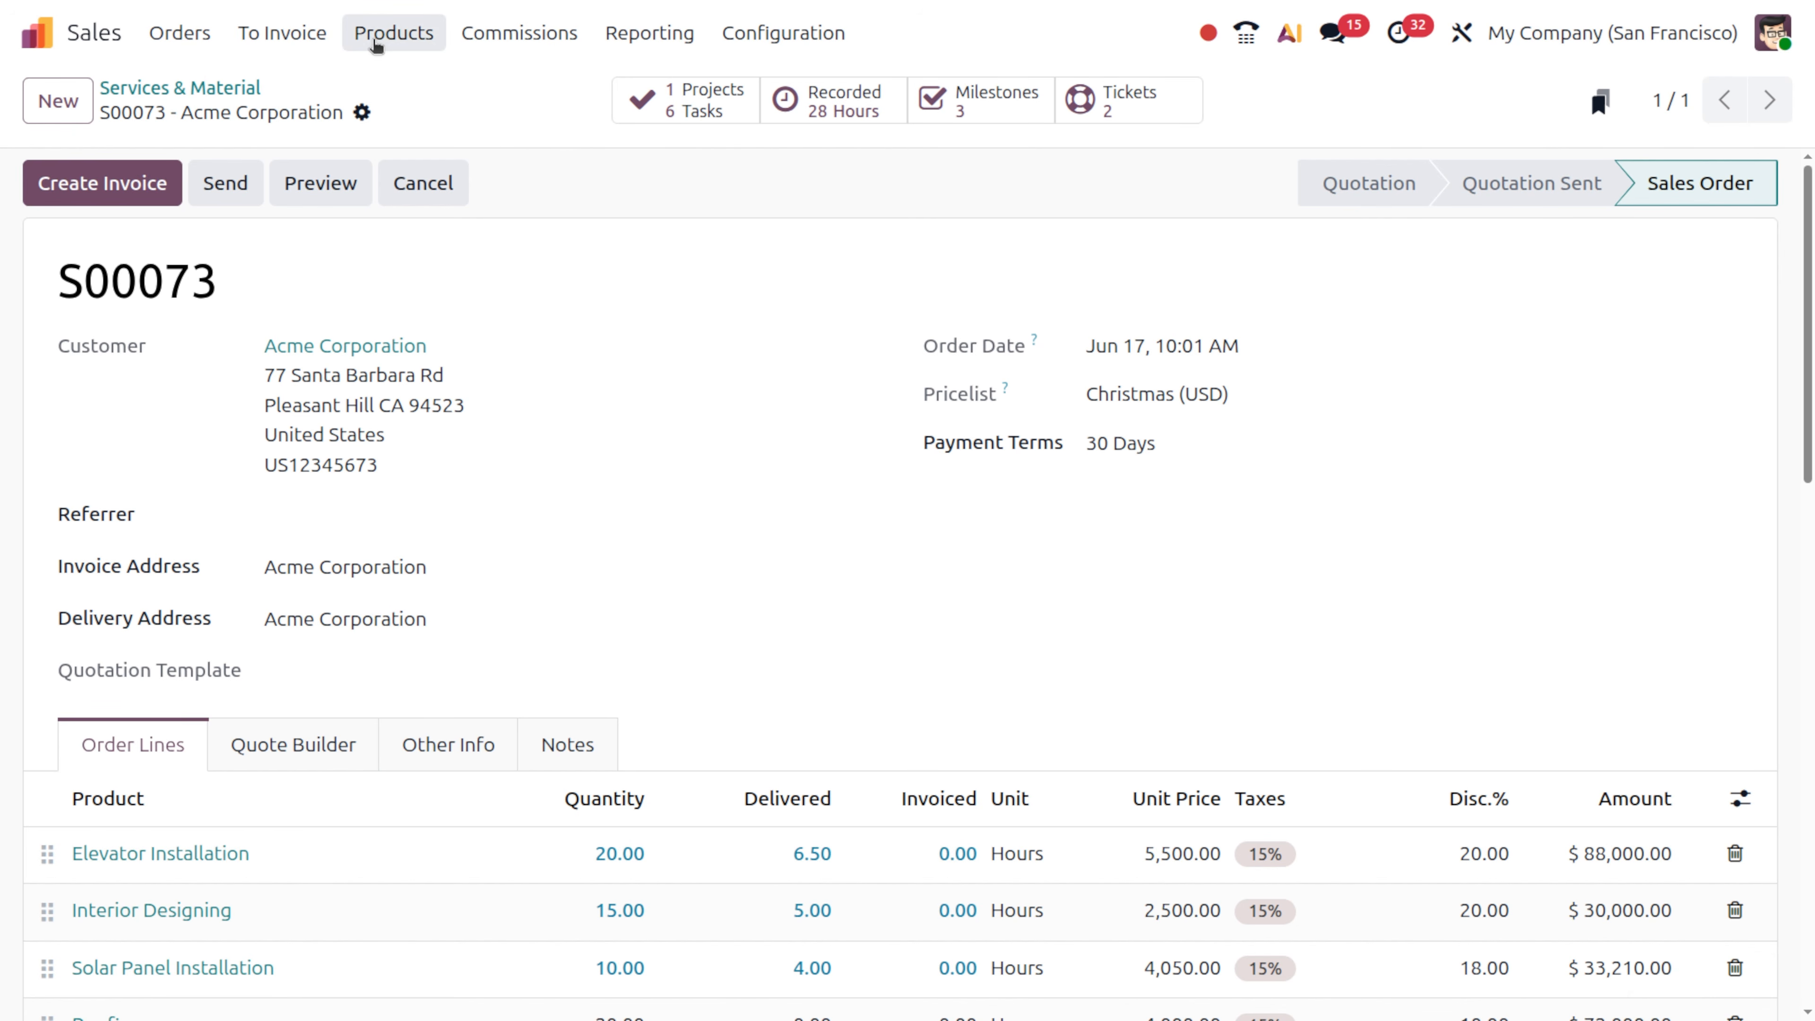
- Open the Delivery charge product and check its re-invoice costs setting
{"action": "left_click", "coordinate": [394, 32]}
{"action": "left_click", "coordinate": [398, 90]}
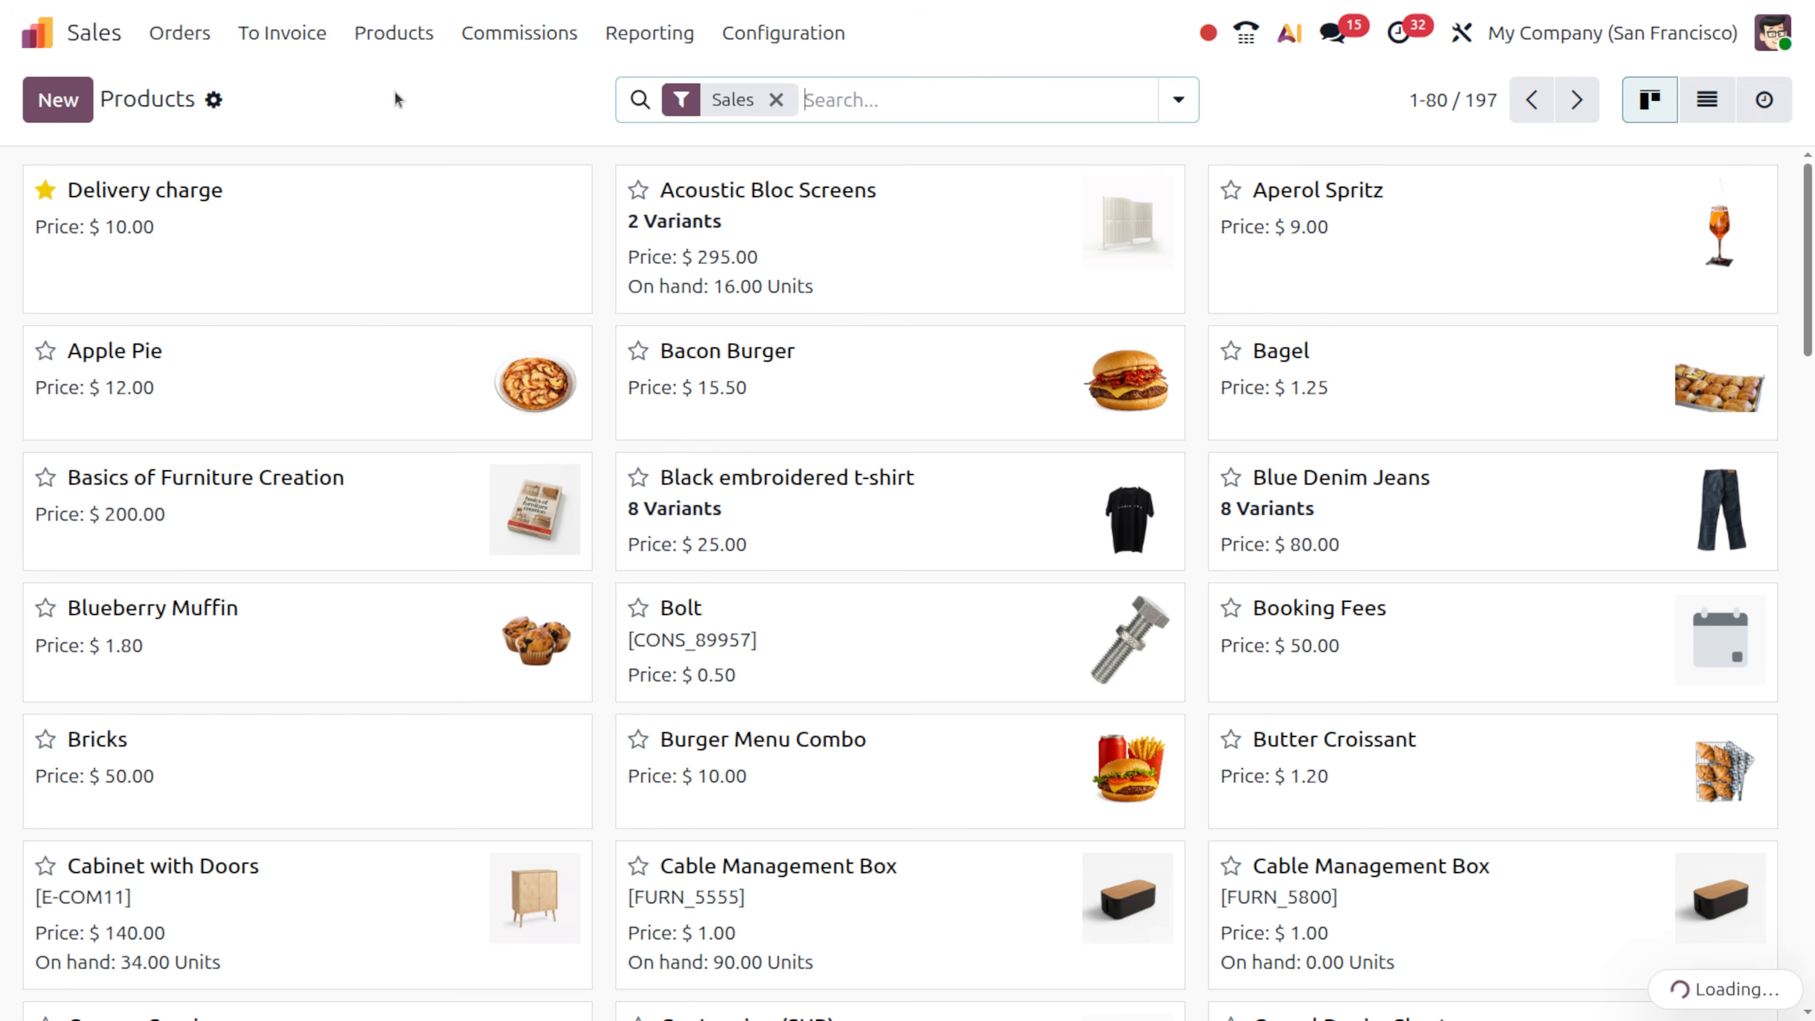
{"action": "left_click", "coordinate": [278, 251]}
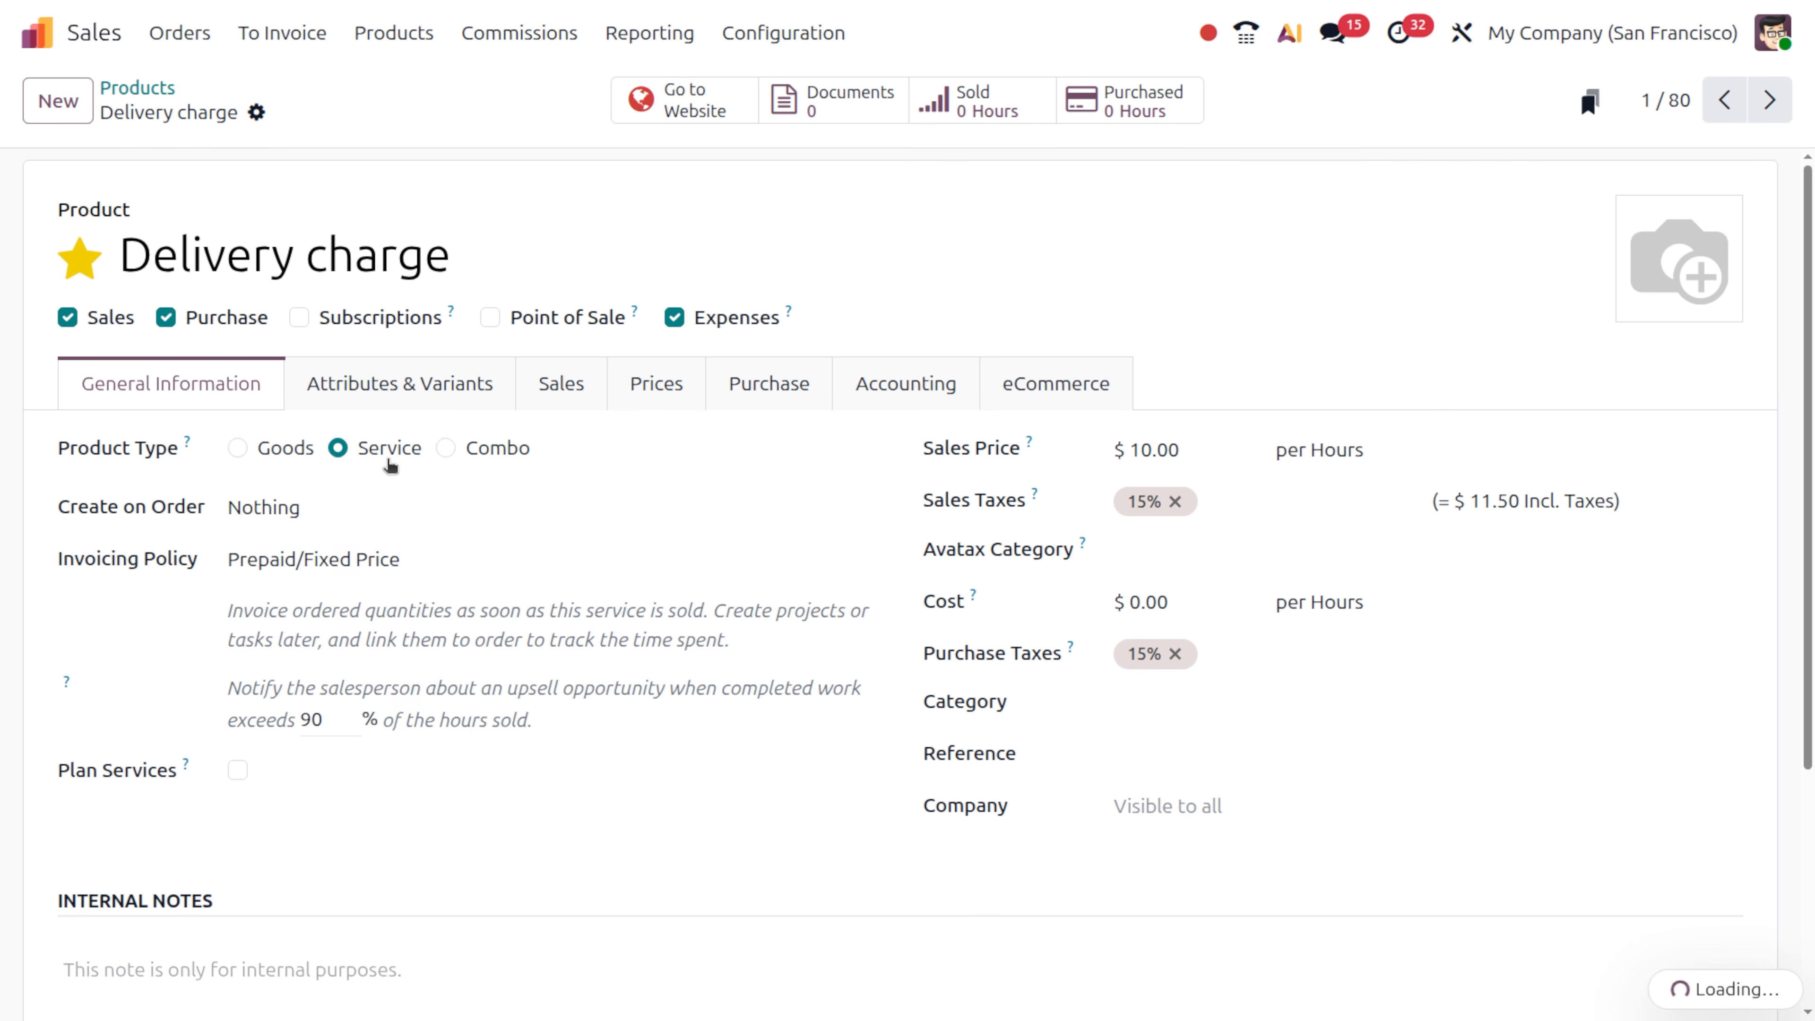
{"action": "left_click", "coordinate": [592, 393]}
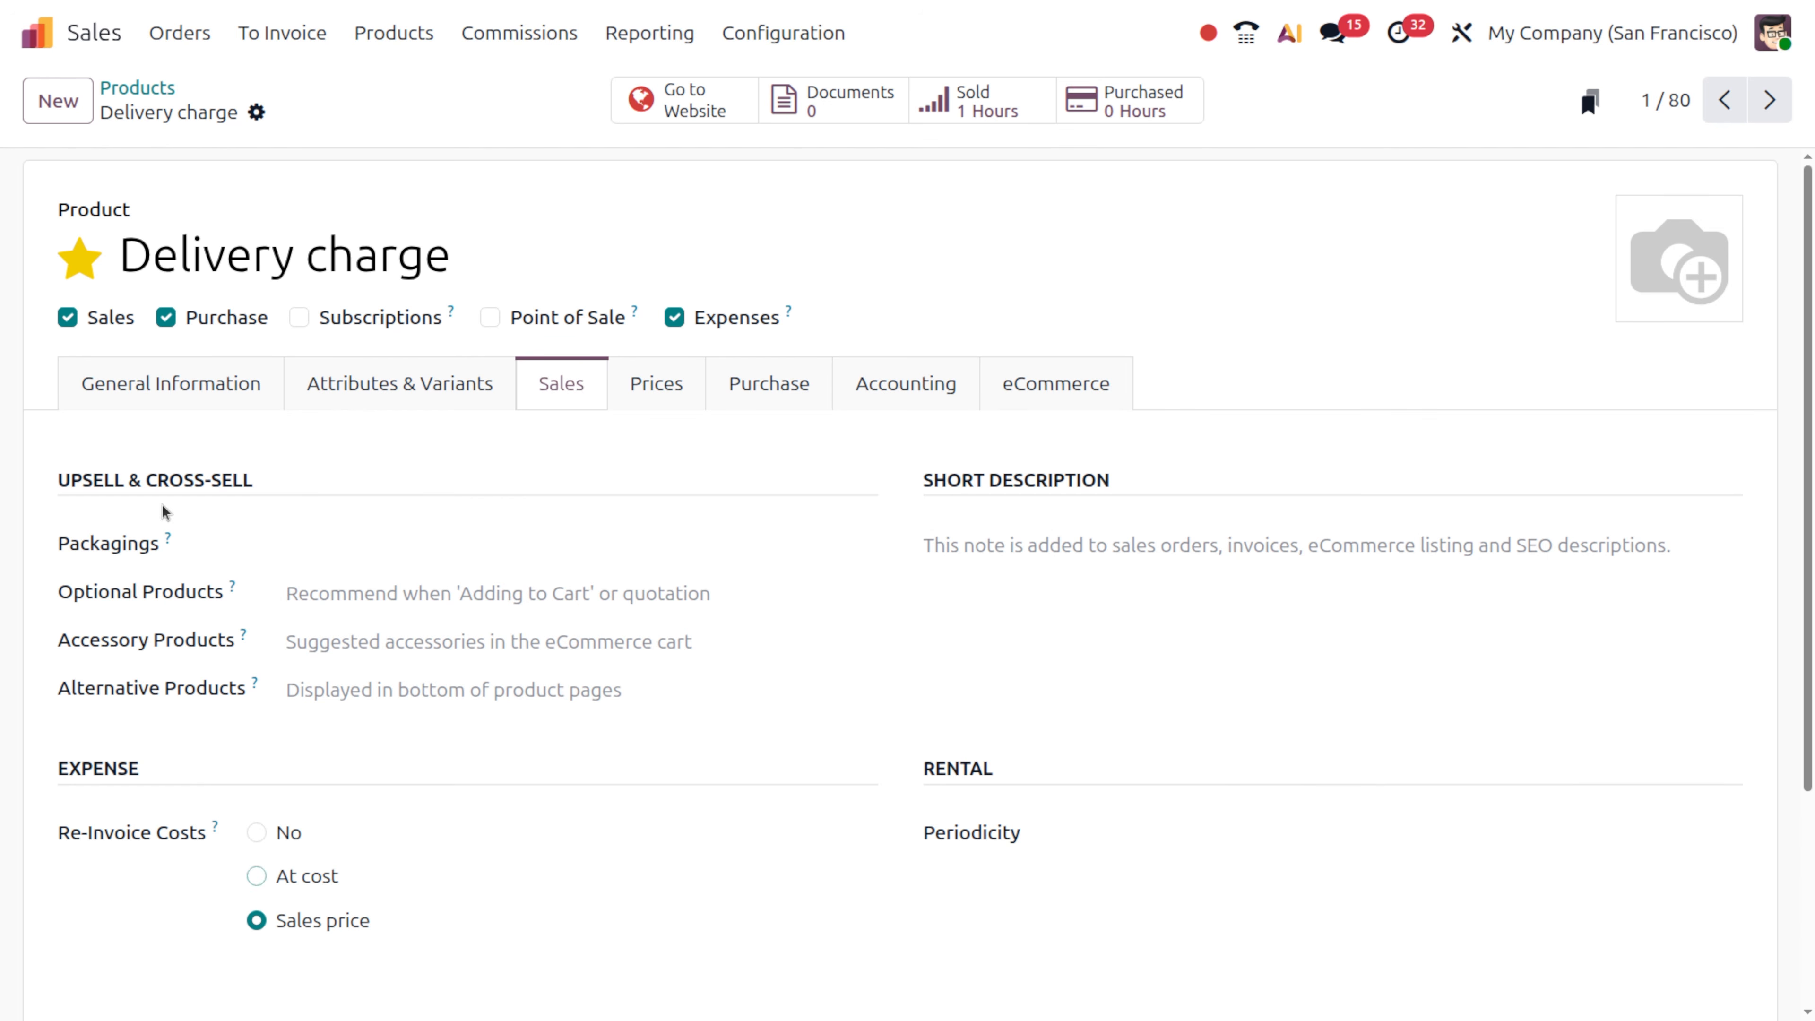
- Create a new Service product named "packaging" and set its re-invoice costs to At cost
{"action": "left_click", "coordinate": [150, 88]}
{"action": "left_click", "coordinate": [57, 100]}
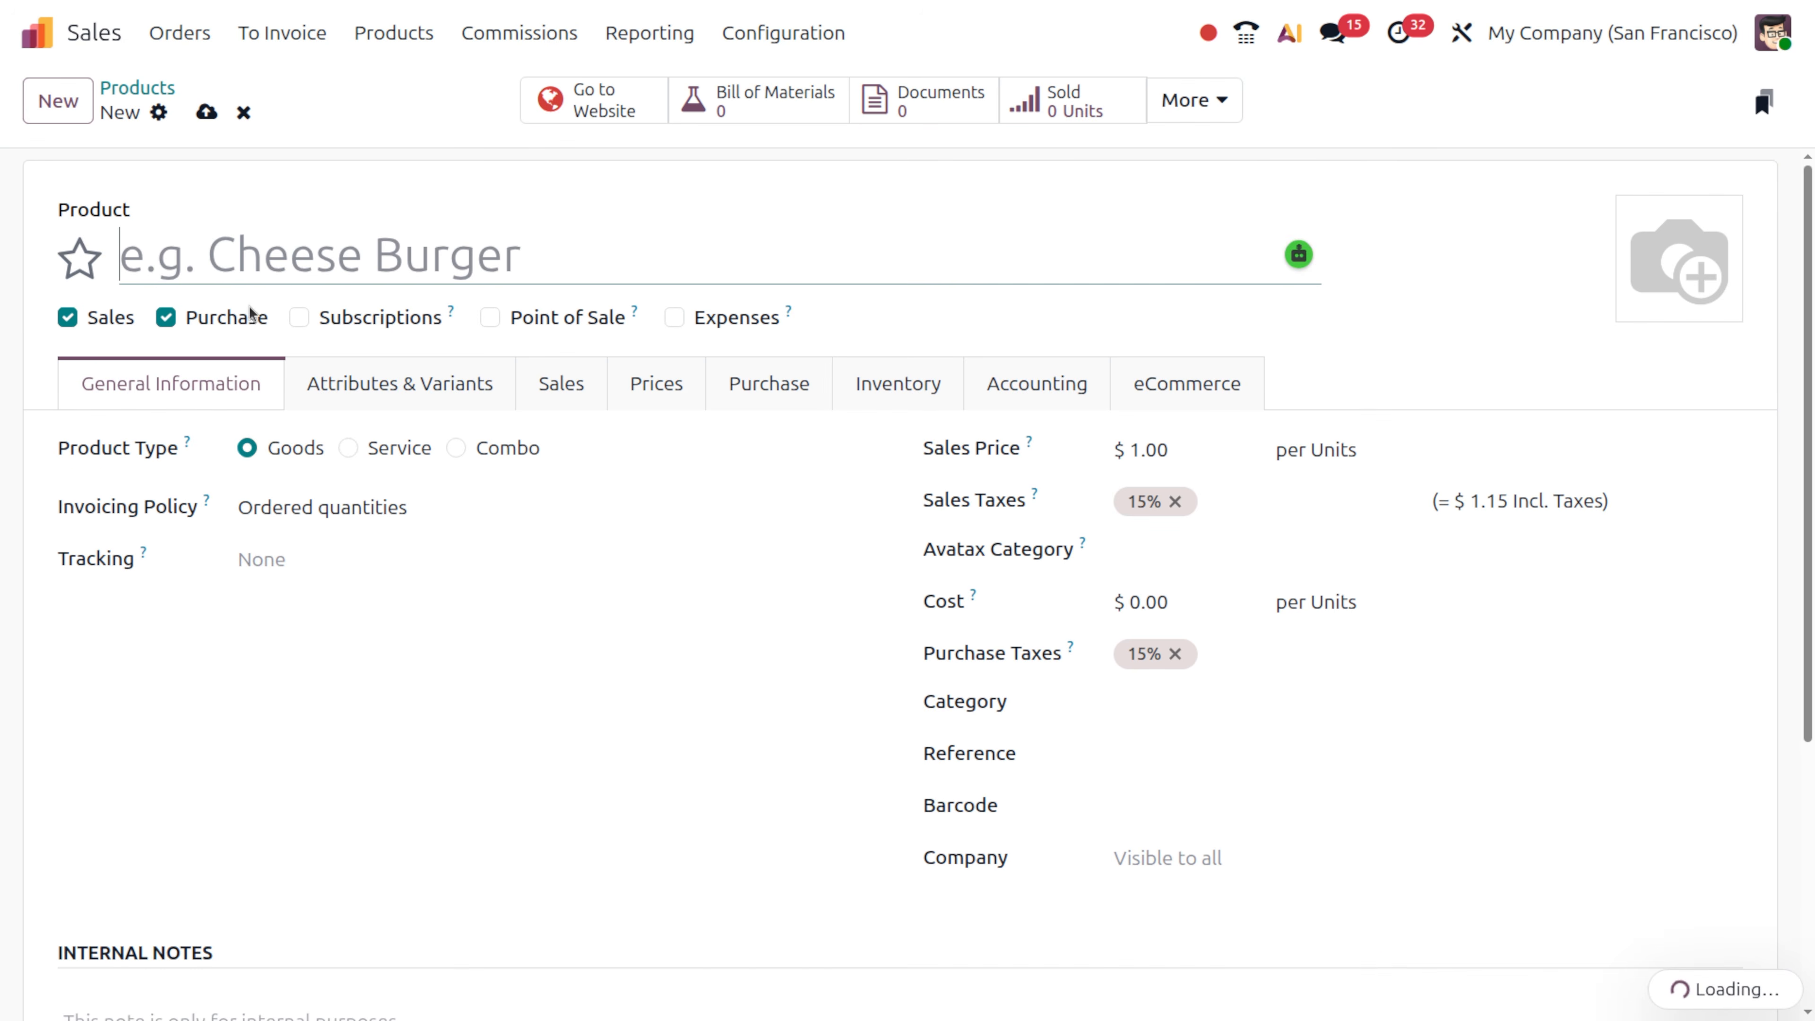
{"action": "type", "text": "pac"}
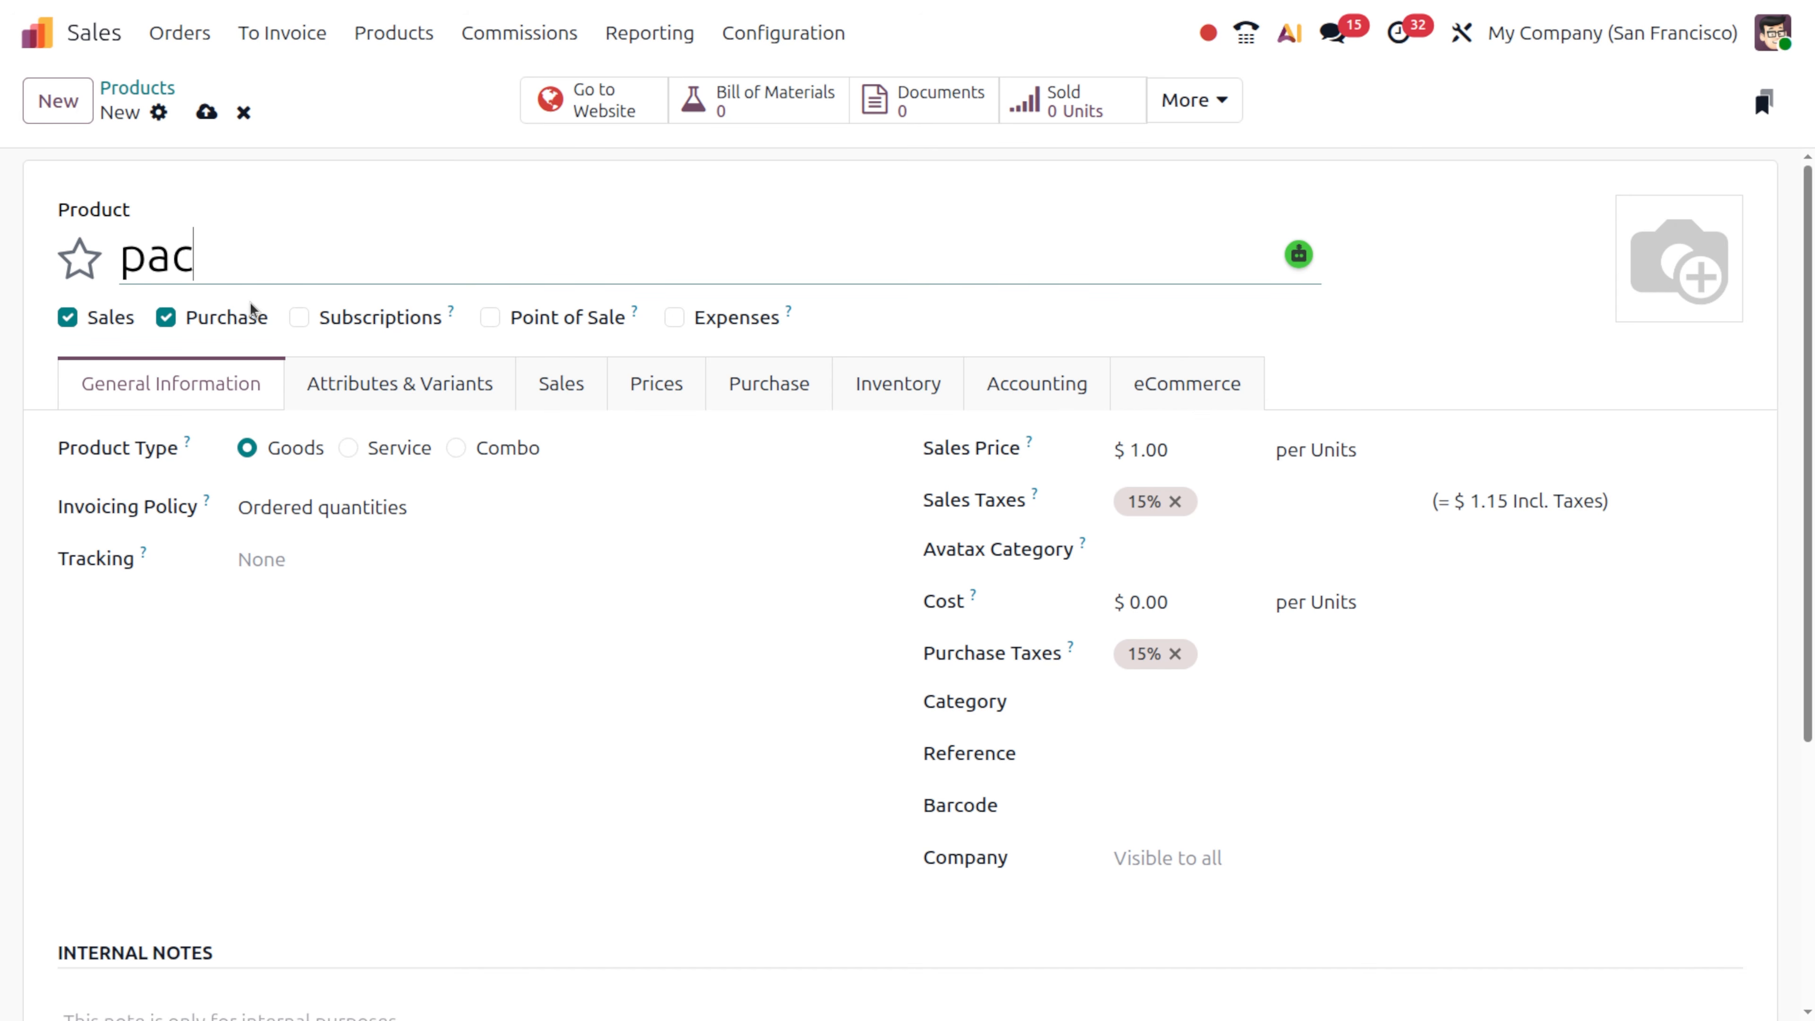
{"action": "type", "text": "kaging"}
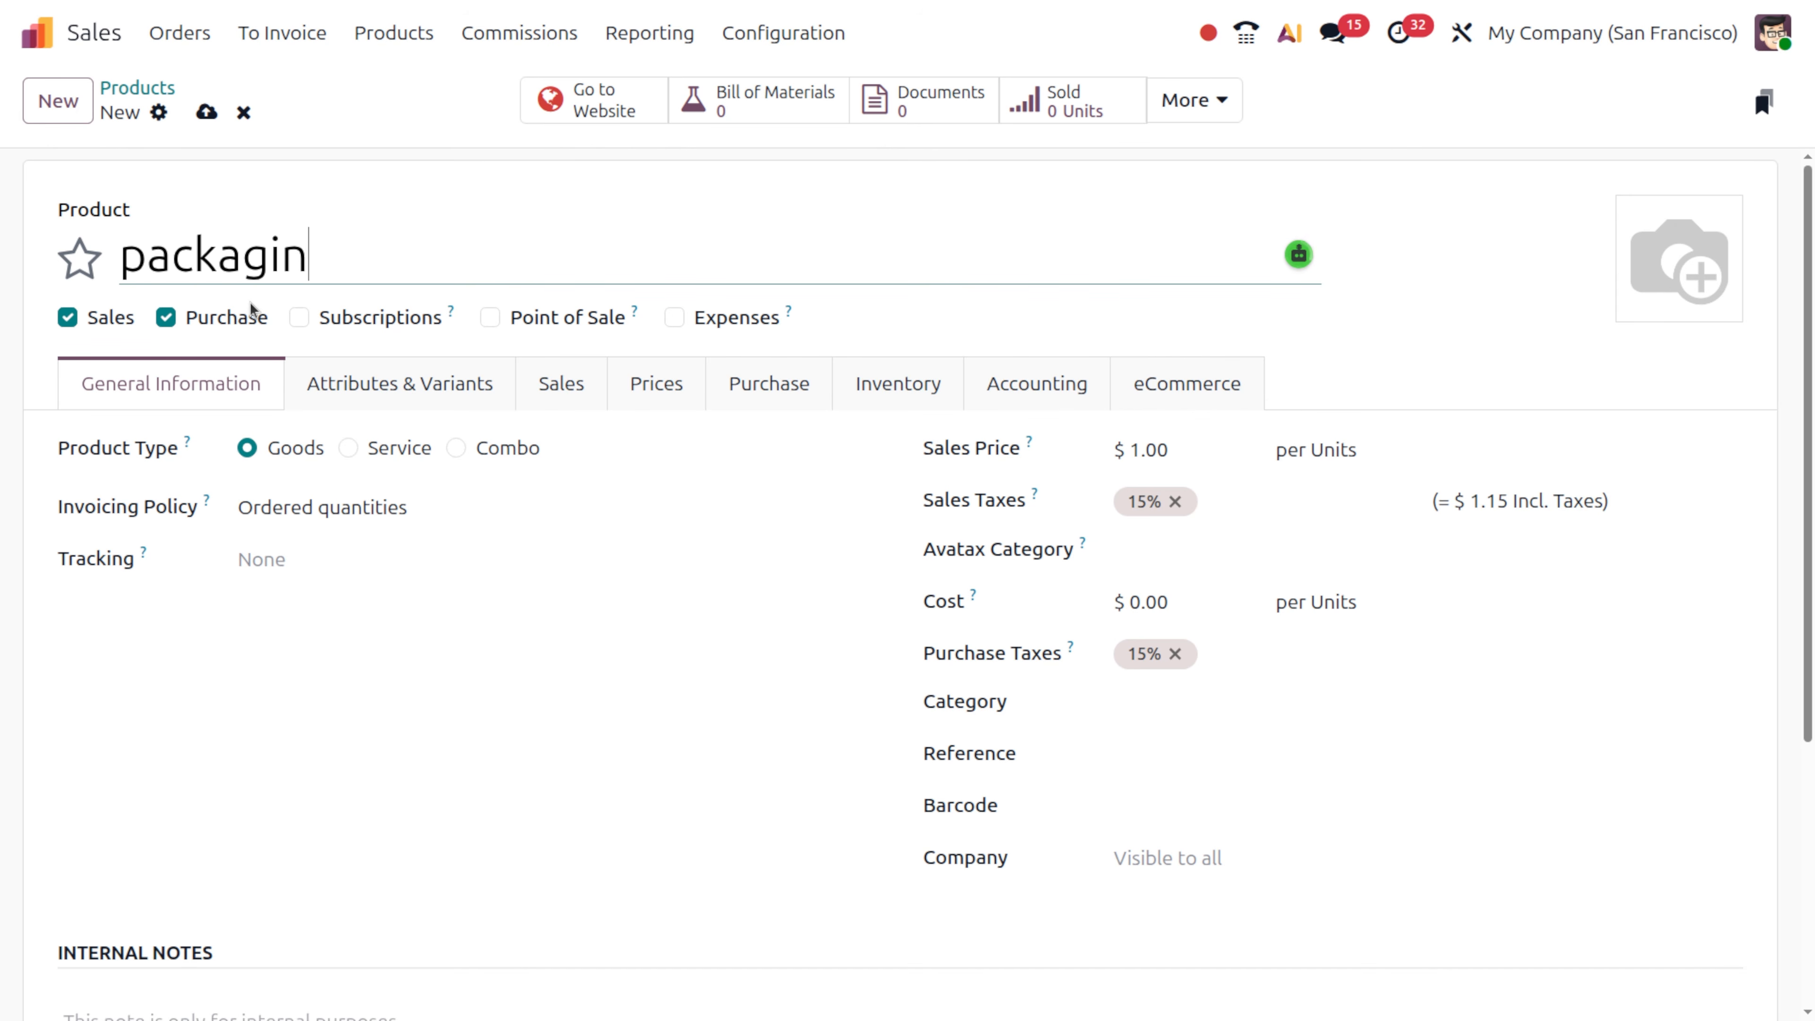
{"action": "left_click", "coordinate": [350, 448]}
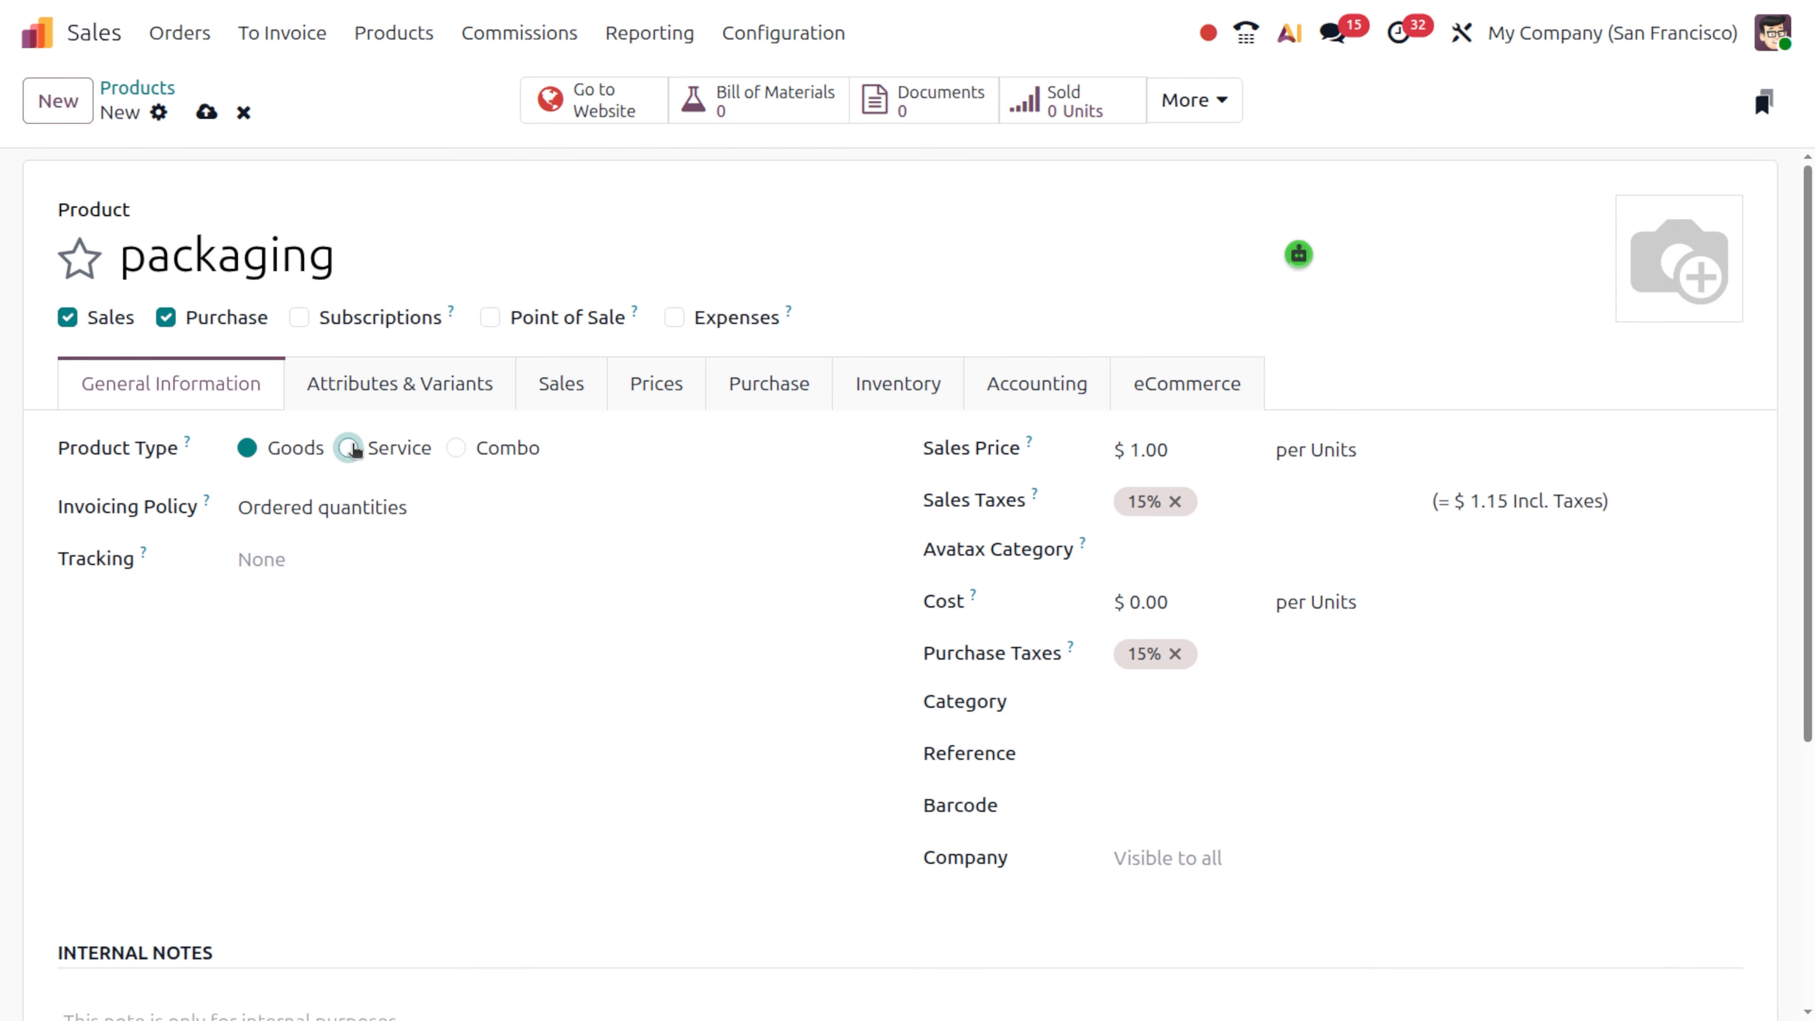
{"action": "left_click", "coordinate": [591, 389]}
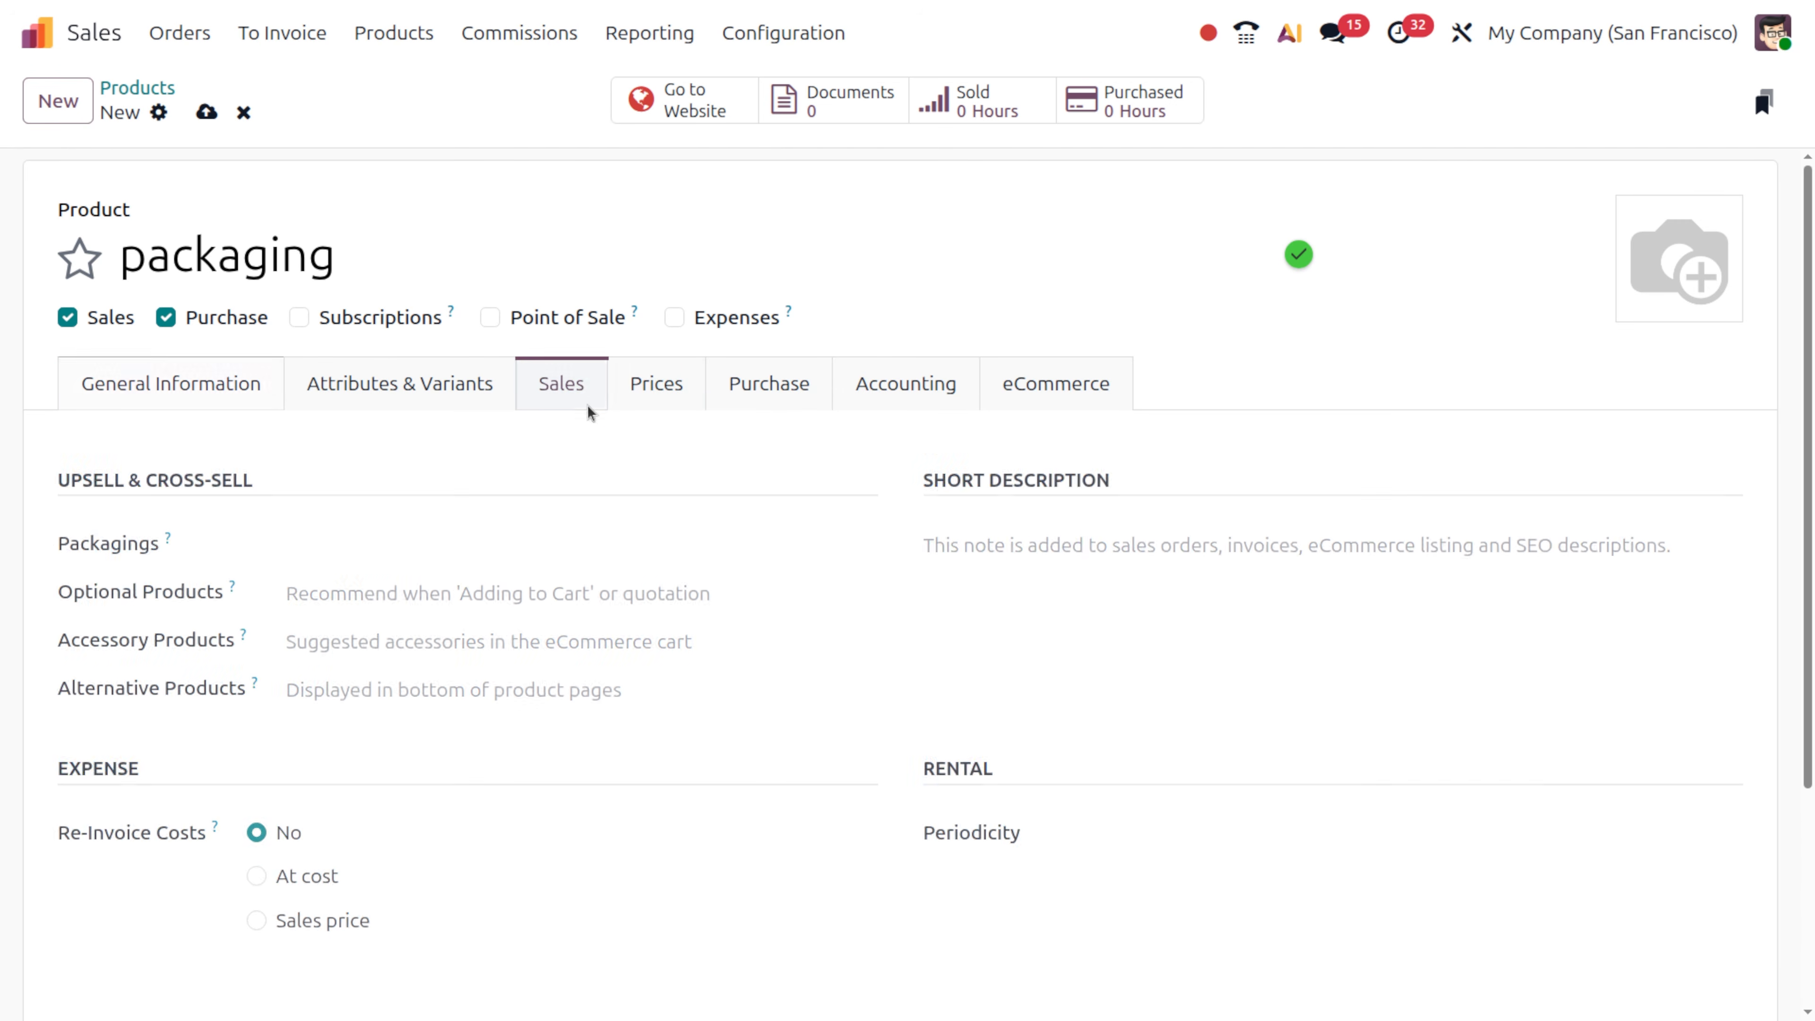
{"action": "left_click", "coordinate": [257, 876]}
- Set the packaging product's cost to $20, mark the product as a favorite and save it
{"action": "left_click", "coordinate": [243, 380]}
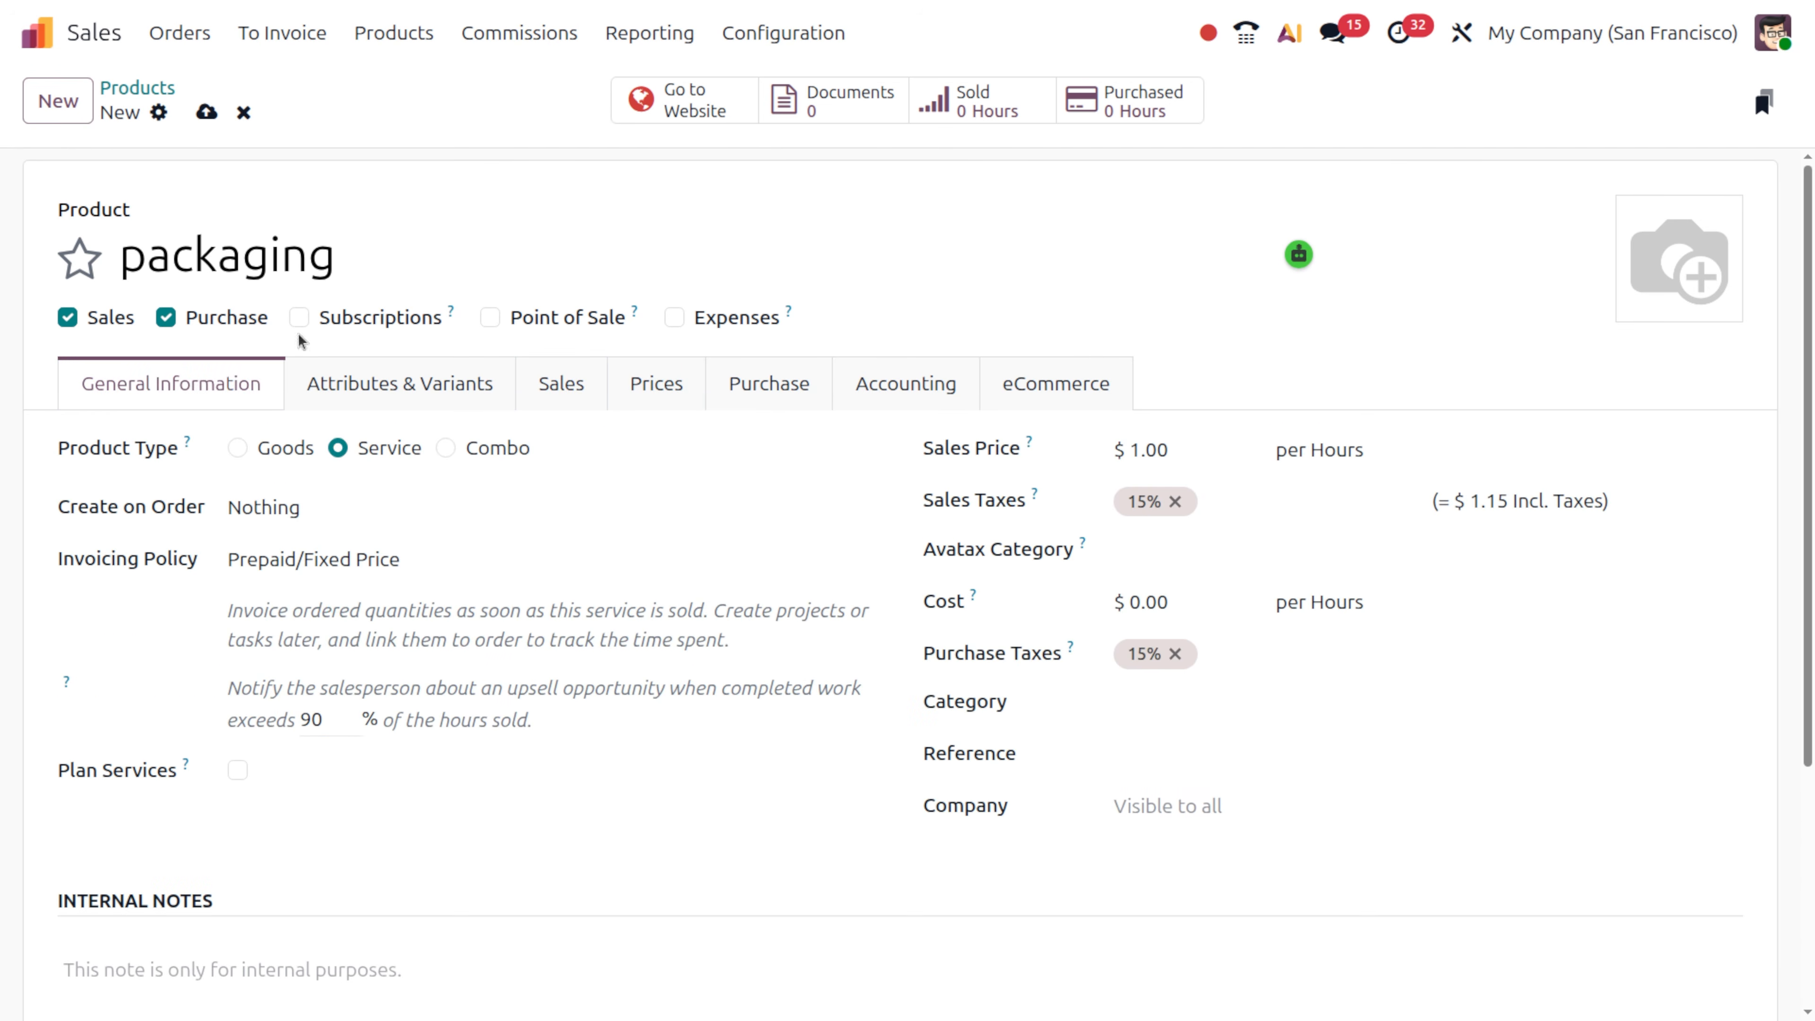
{"action": "left_click", "coordinate": [1150, 616]}
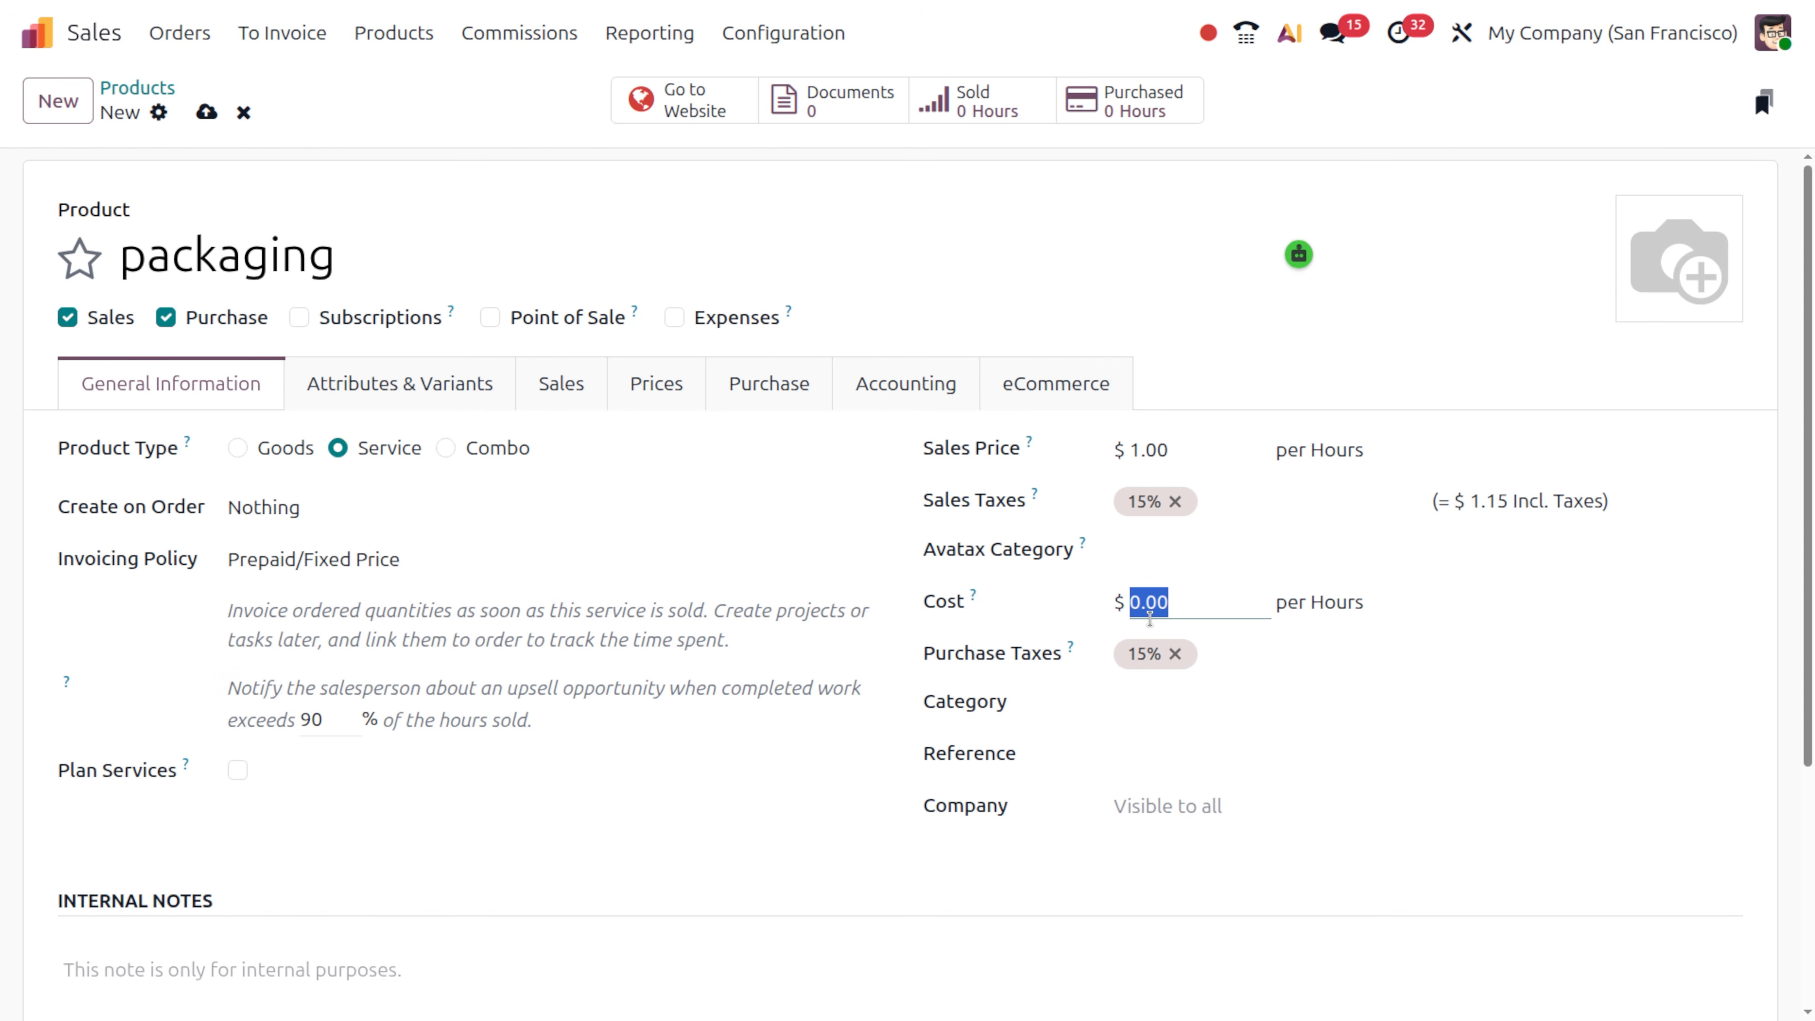
{"action": "type", "text": "20"}
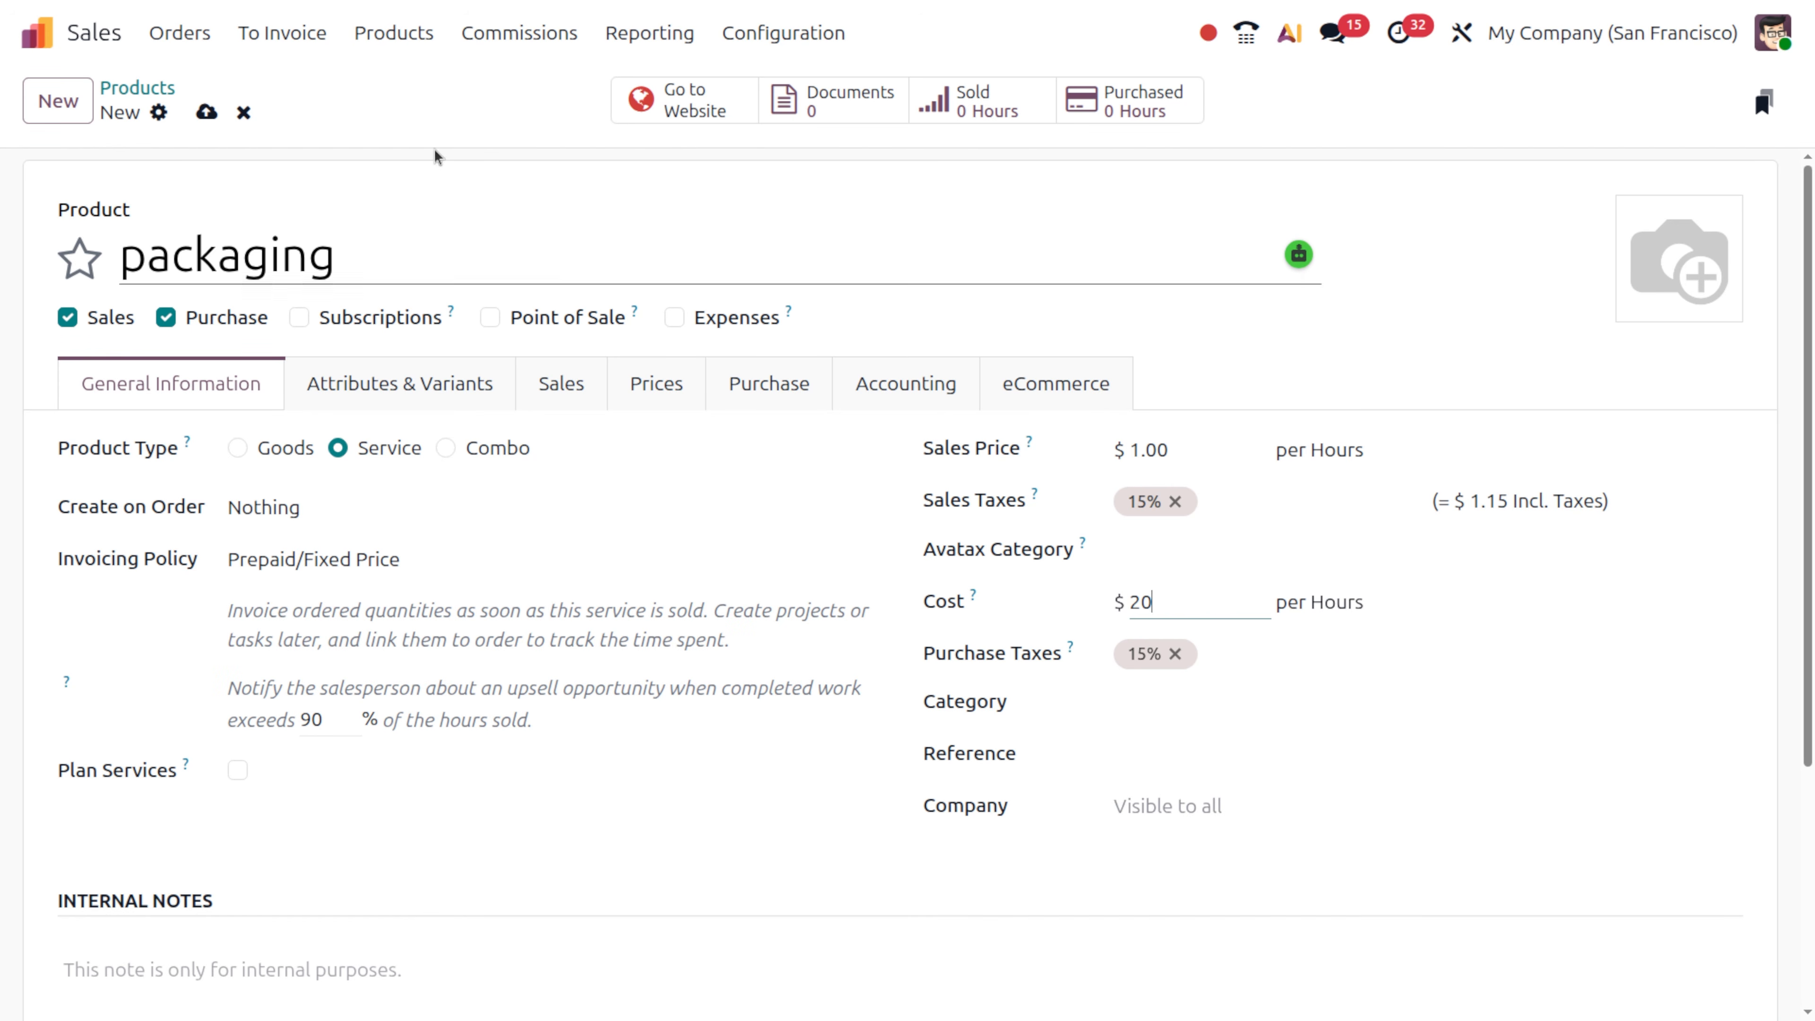
{"action": "left_click", "coordinate": [206, 112]}
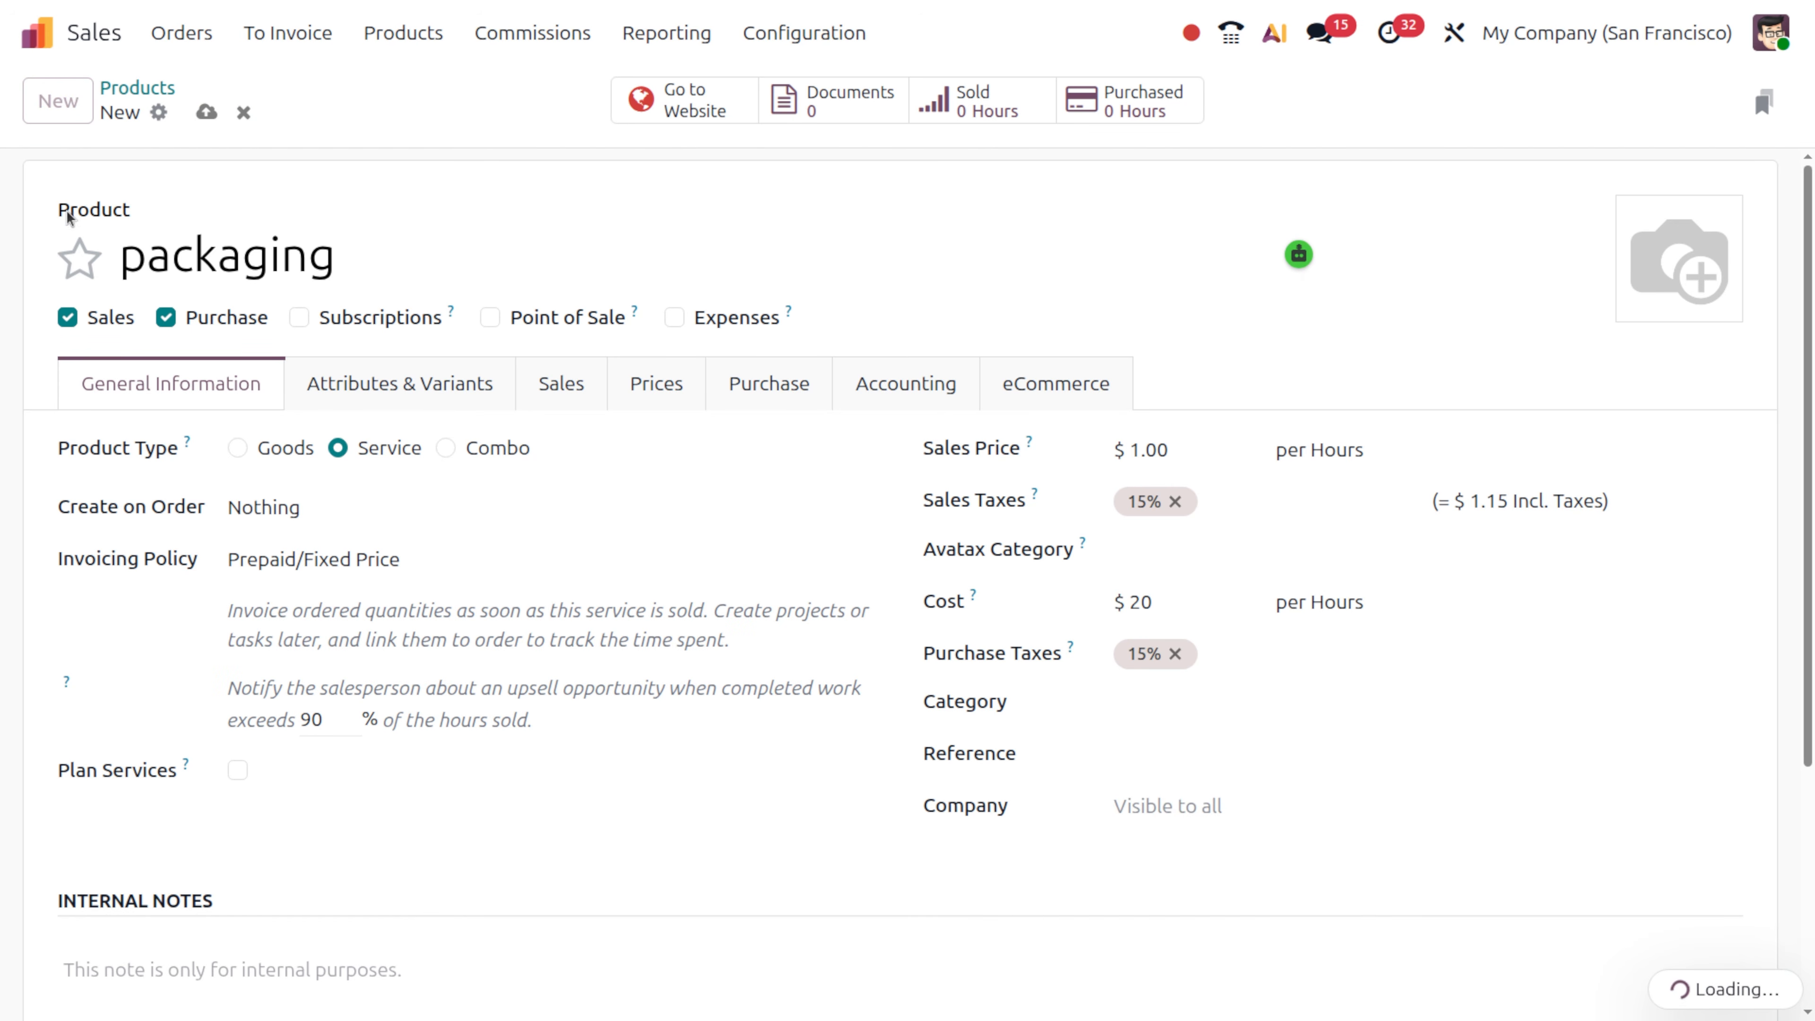
{"action": "left_click", "coordinate": [79, 259]}
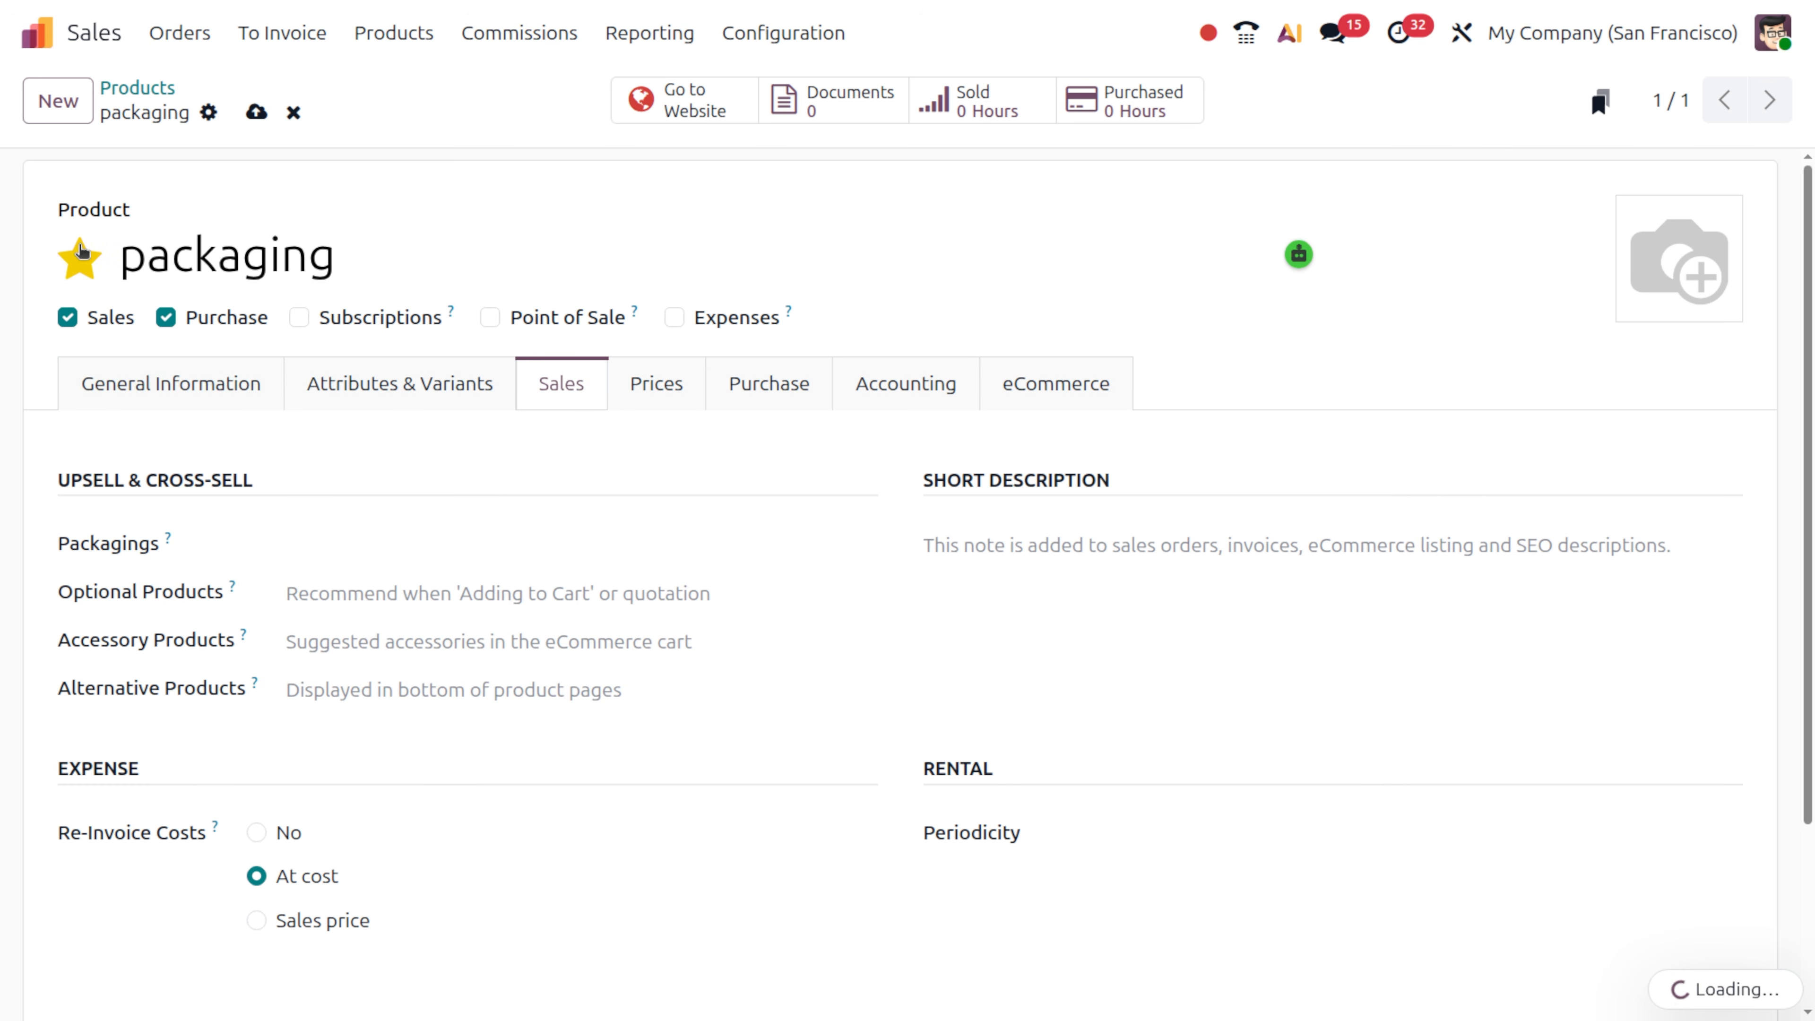
{"action": "left_click", "coordinate": [256, 112]}
- Start a new Services & Material entry and assign it to the lowest-listed Acme Corporation customer order
{"action": "left_click", "coordinate": [303, 33]}
{"action": "left_click", "coordinate": [335, 92]}
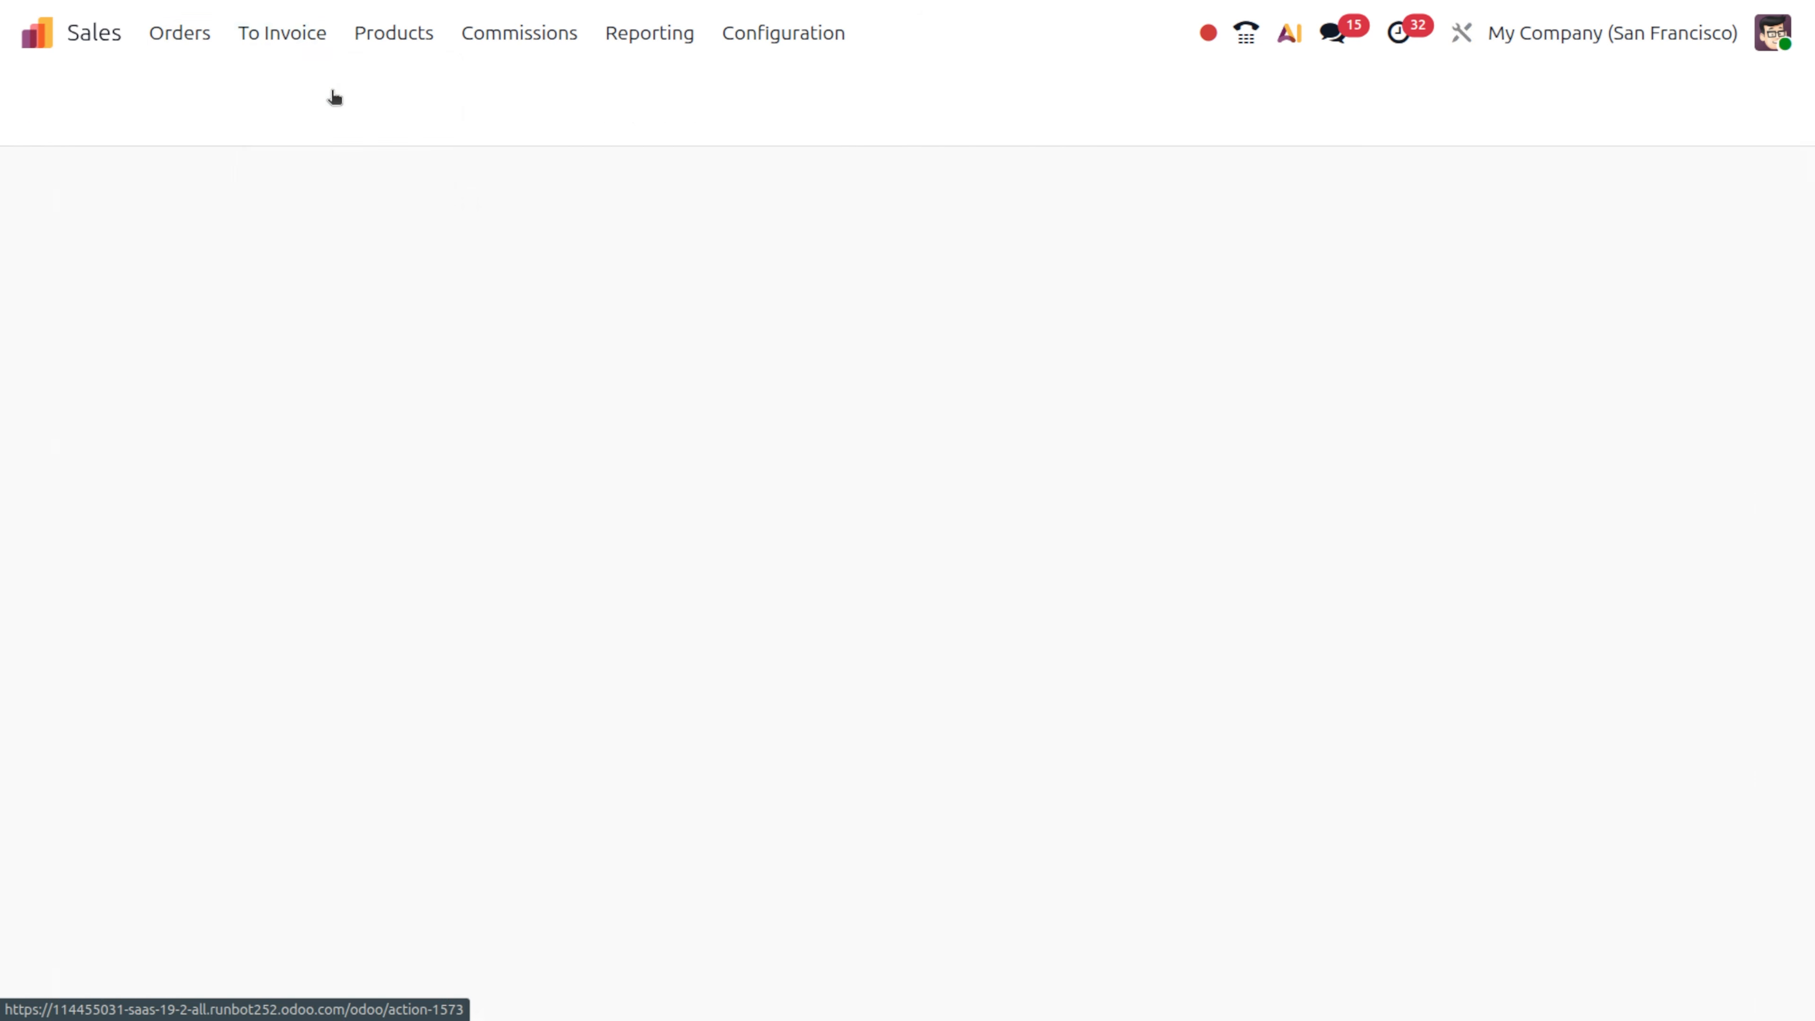
{"action": "left_click", "coordinate": [64, 104]}
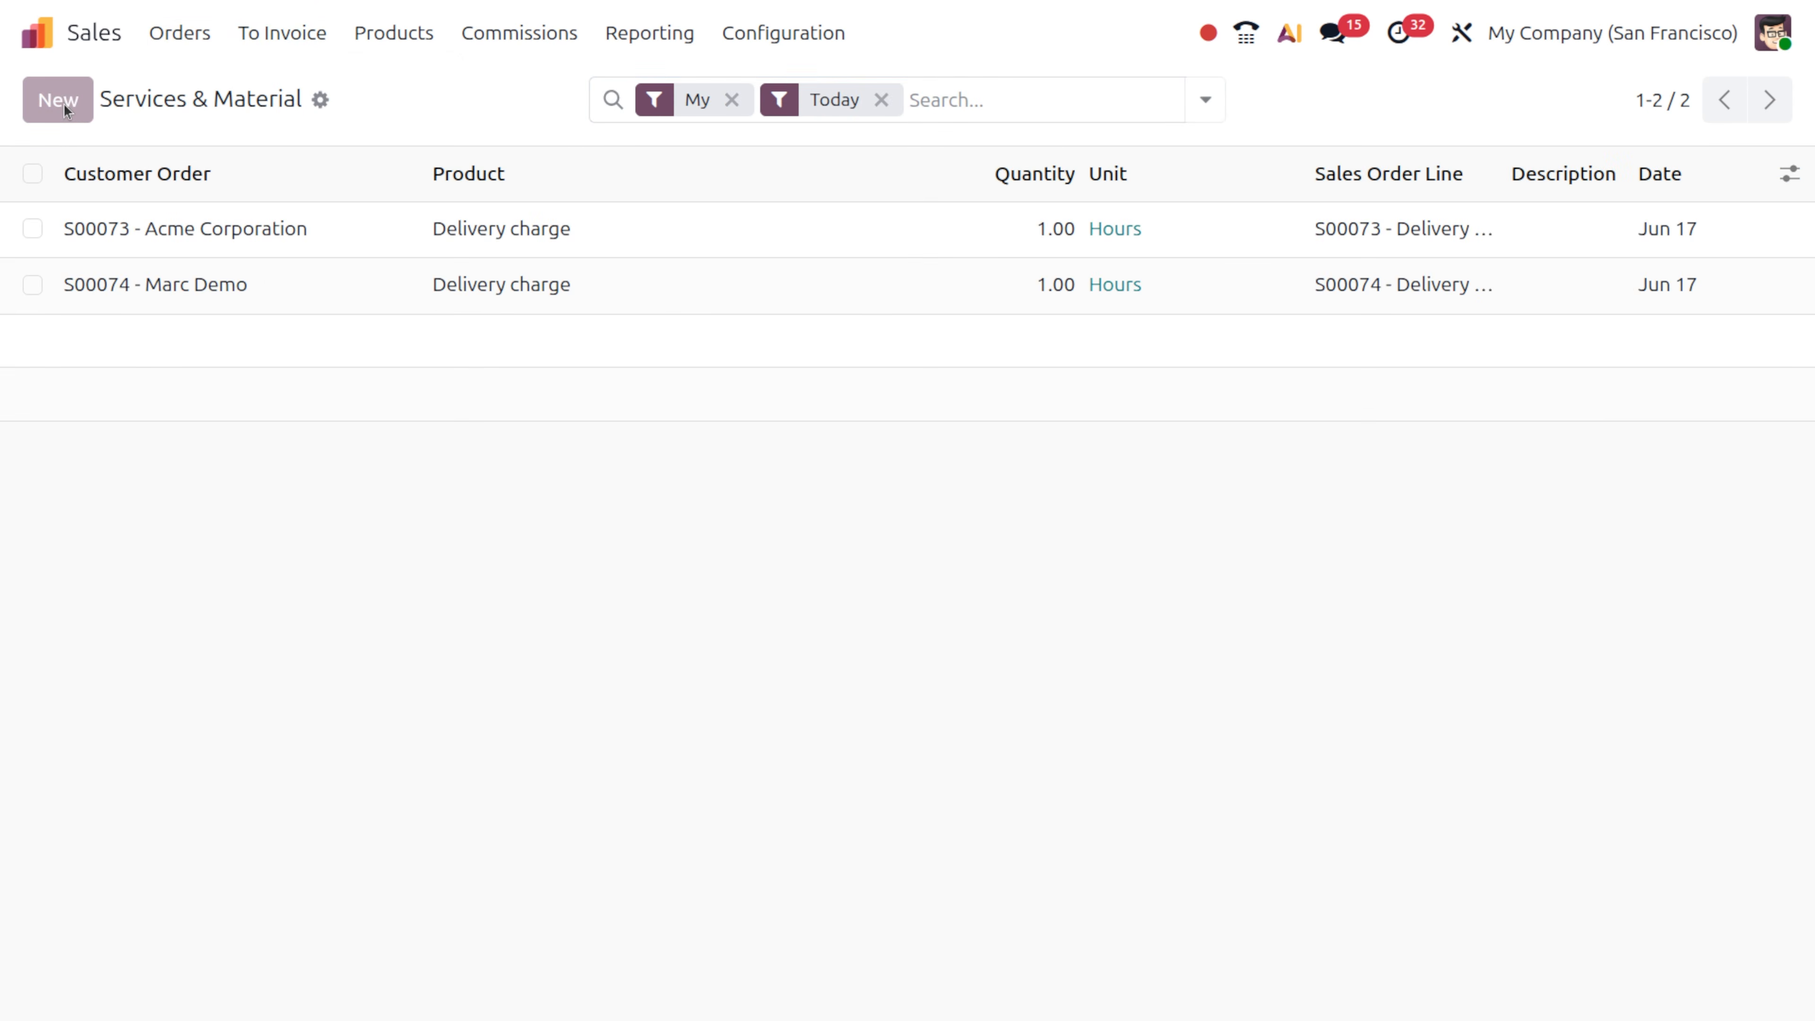
{"action": "left_click", "coordinate": [164, 240]}
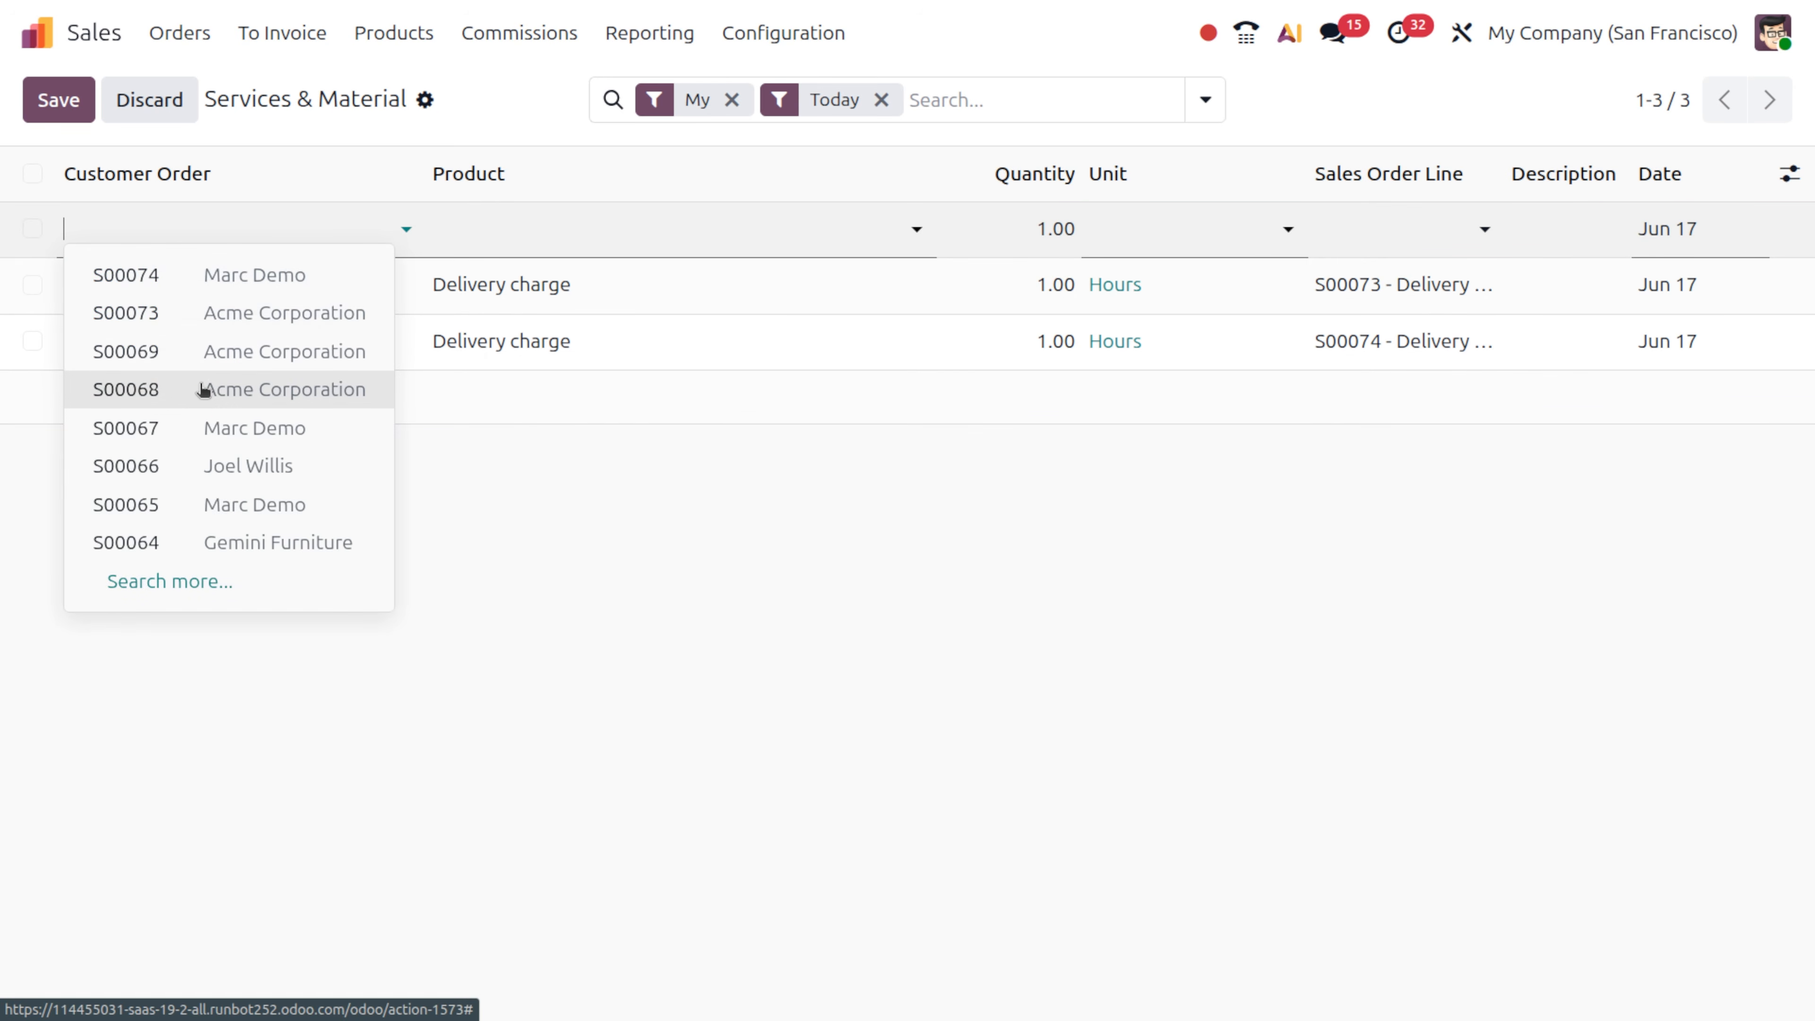
{"action": "left_click", "coordinate": [204, 389]}
- Choose packaging as the new entry's product with a quantity of 2 and save the entry
{"action": "left_click", "coordinate": [602, 227]}
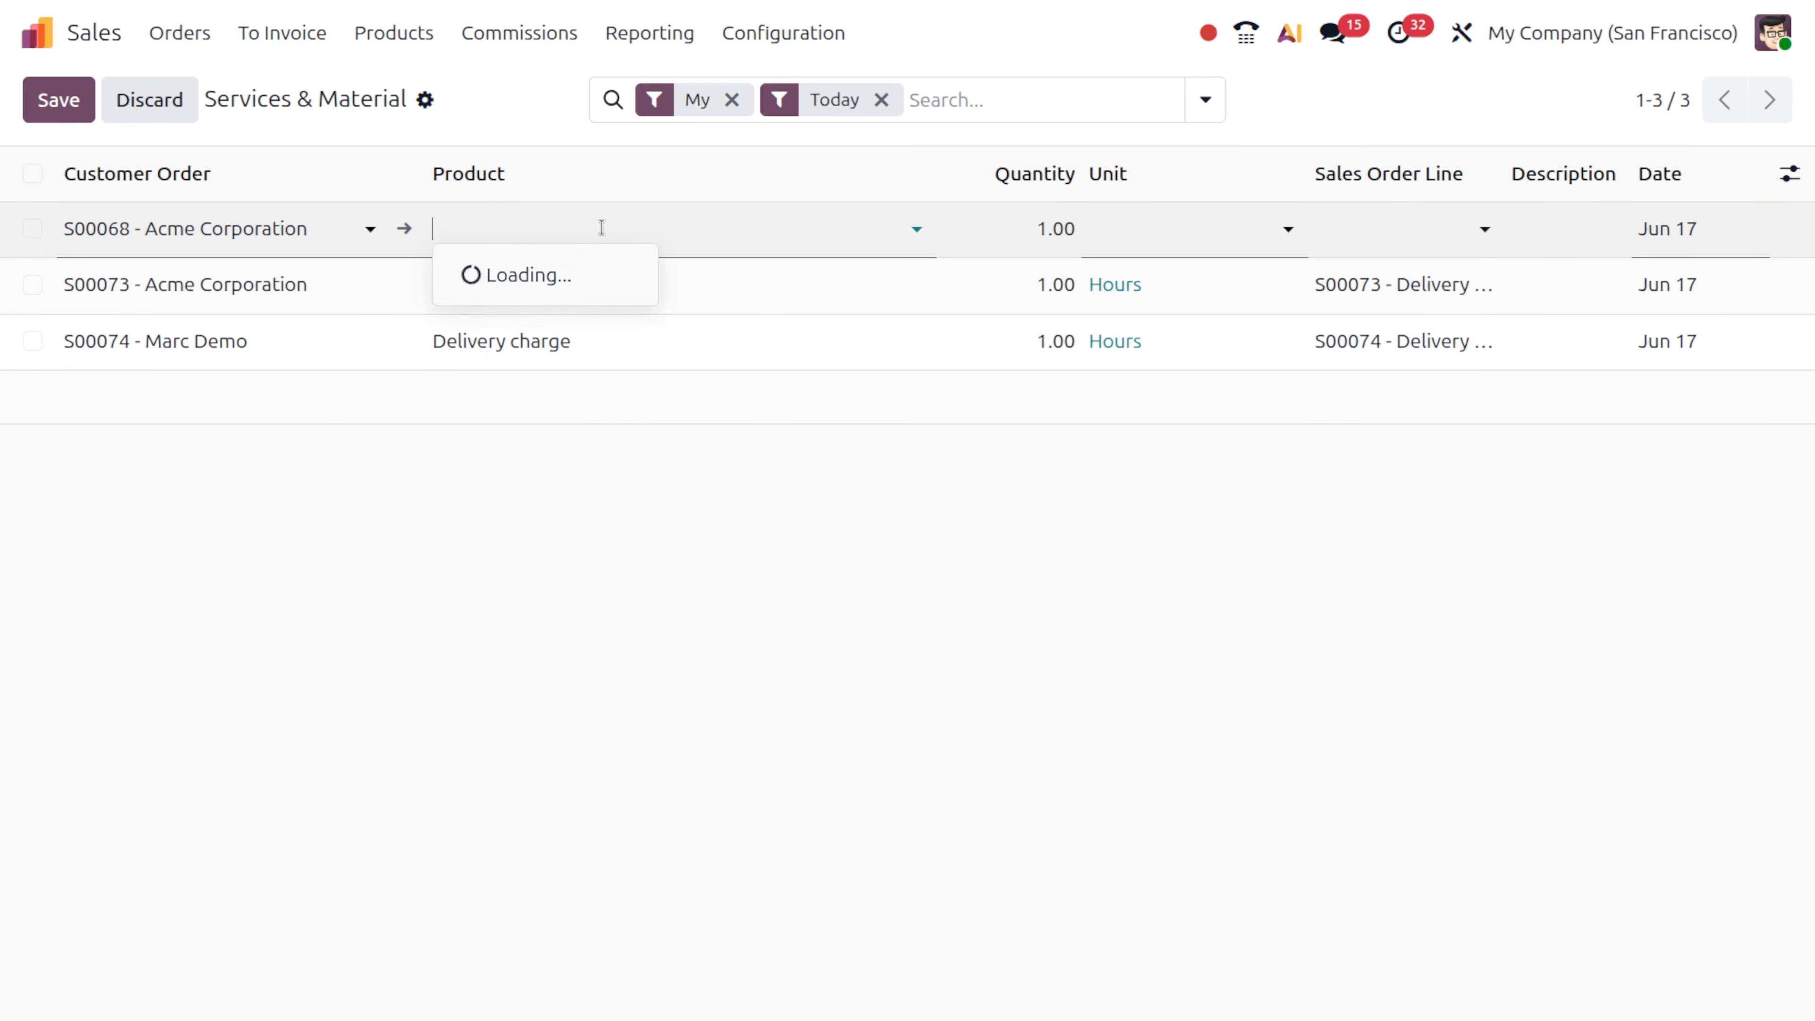
{"action": "type", "text": "pack"}
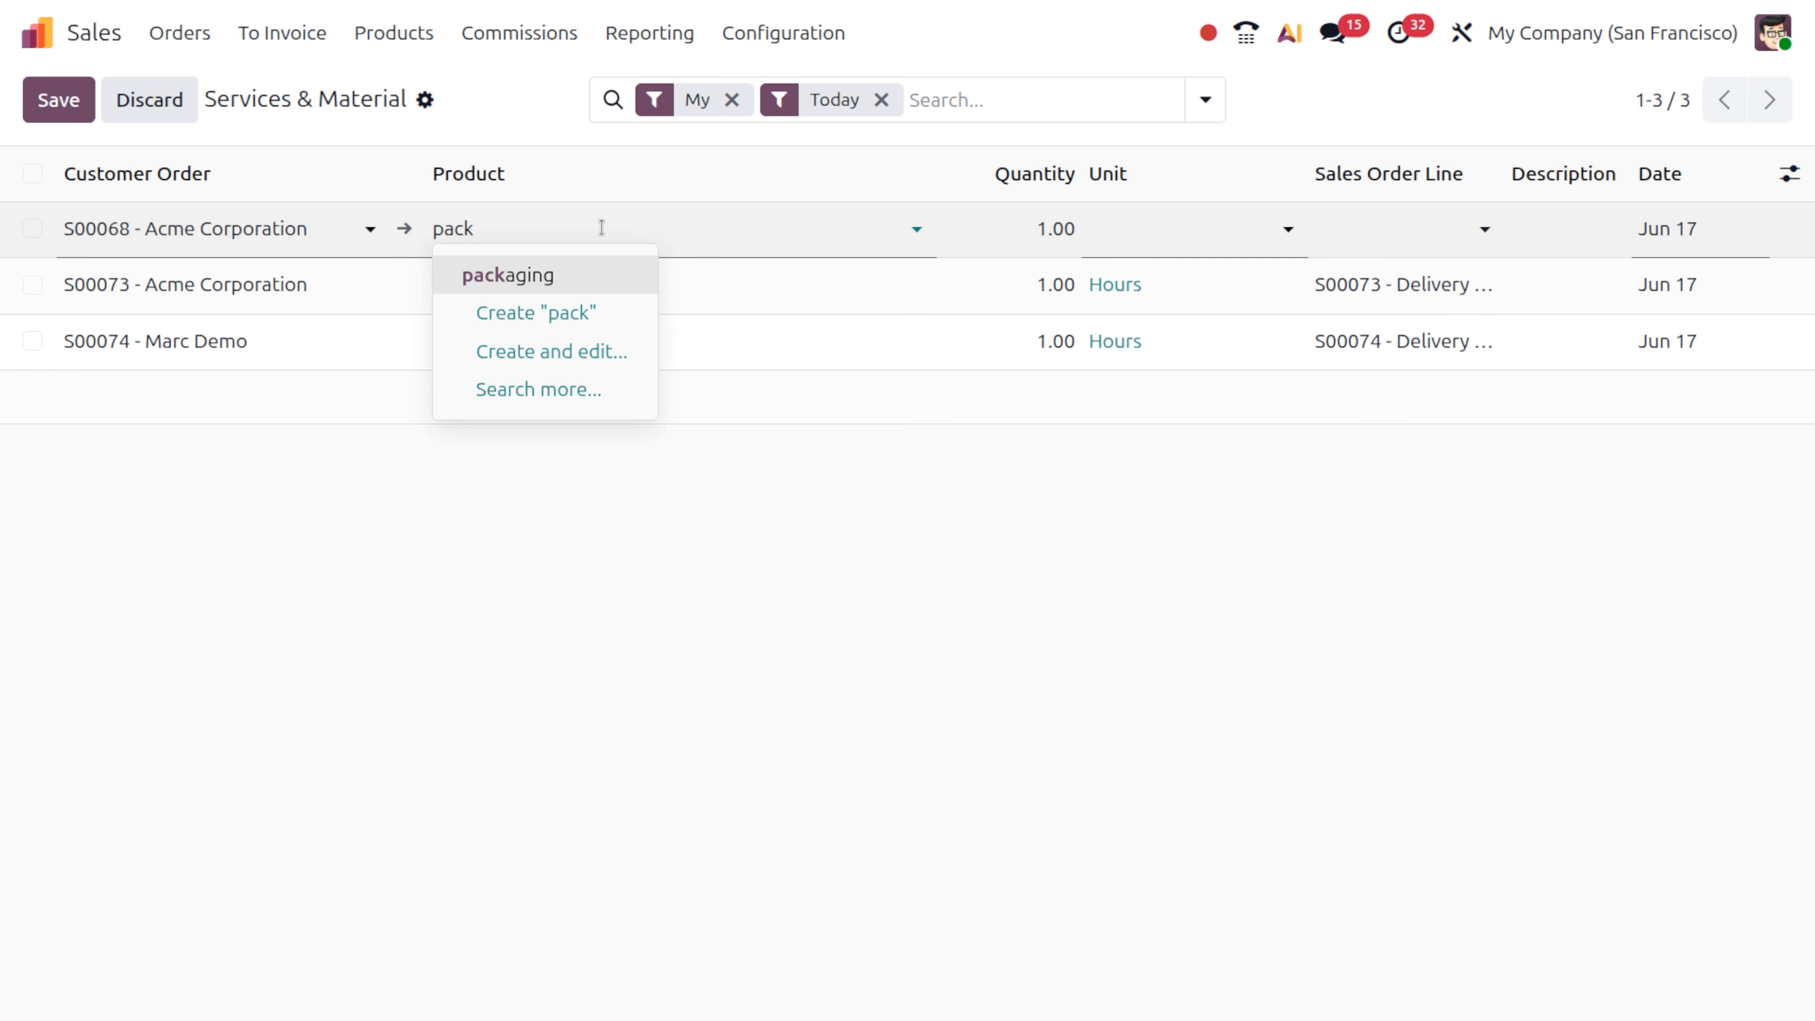
{"action": "key", "text": "Return"}
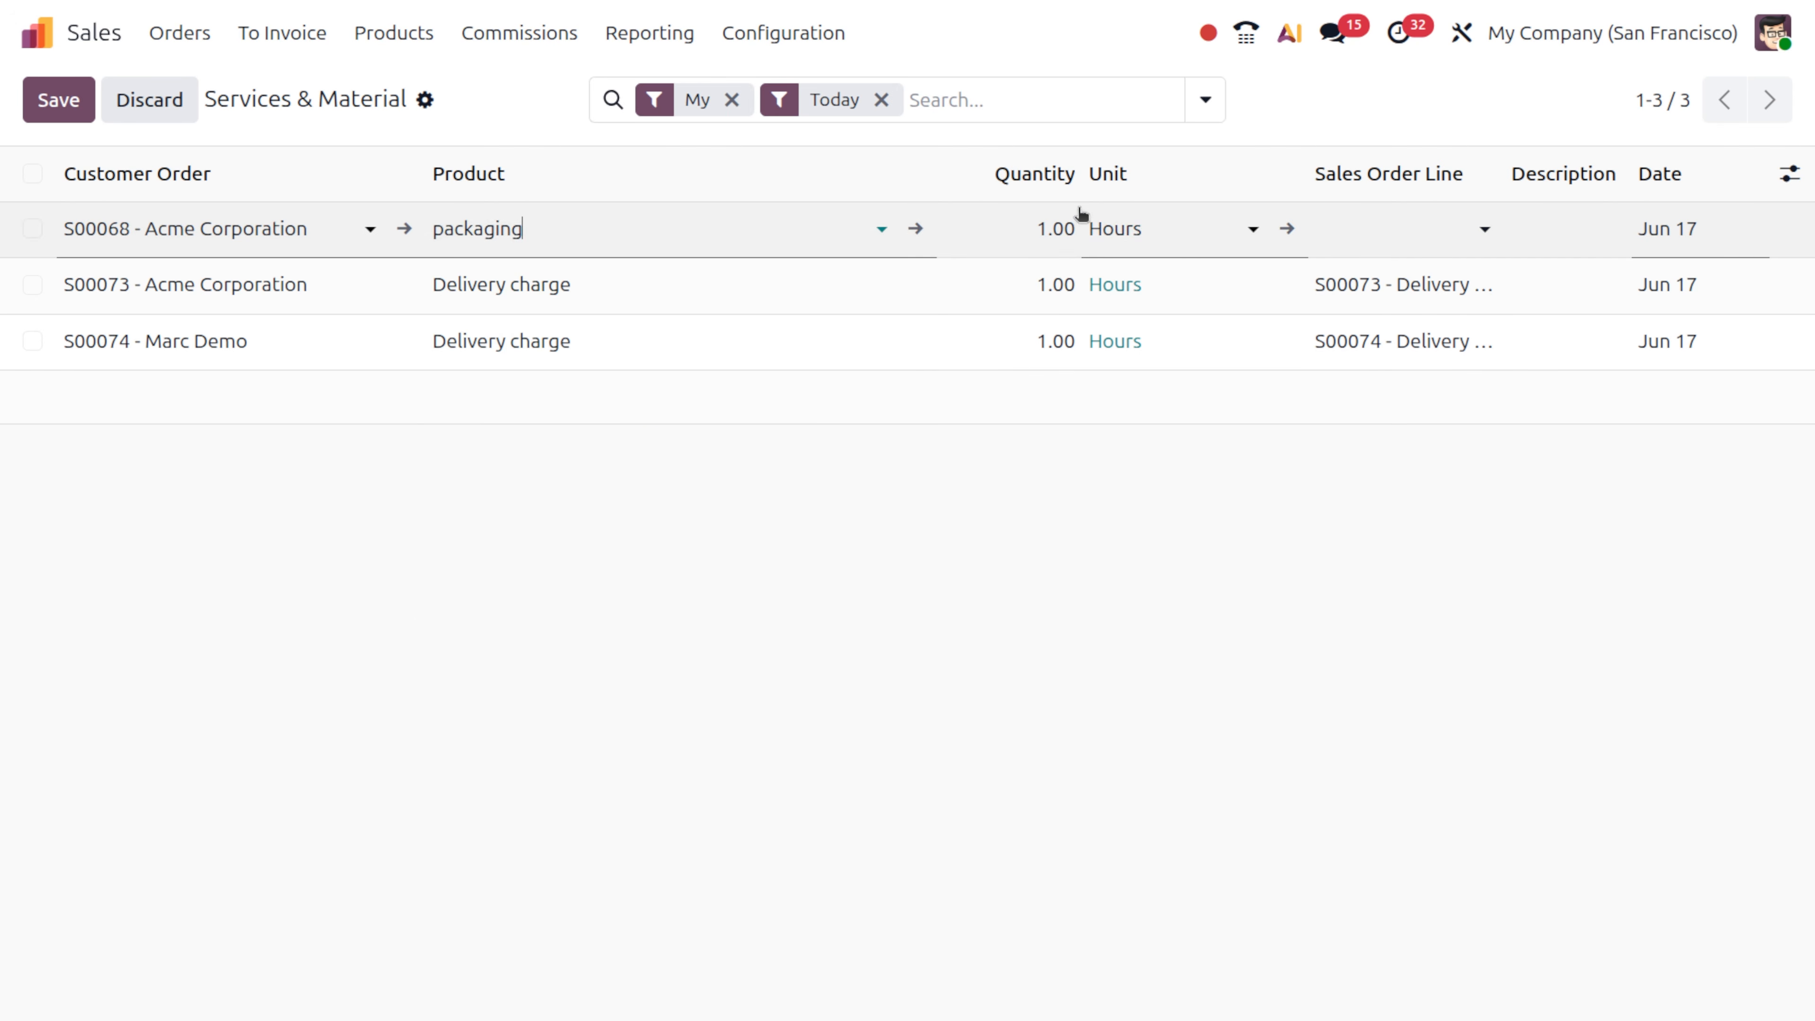
{"action": "left_click", "coordinate": [1051, 218]}
{"action": "type", "text": "2"}
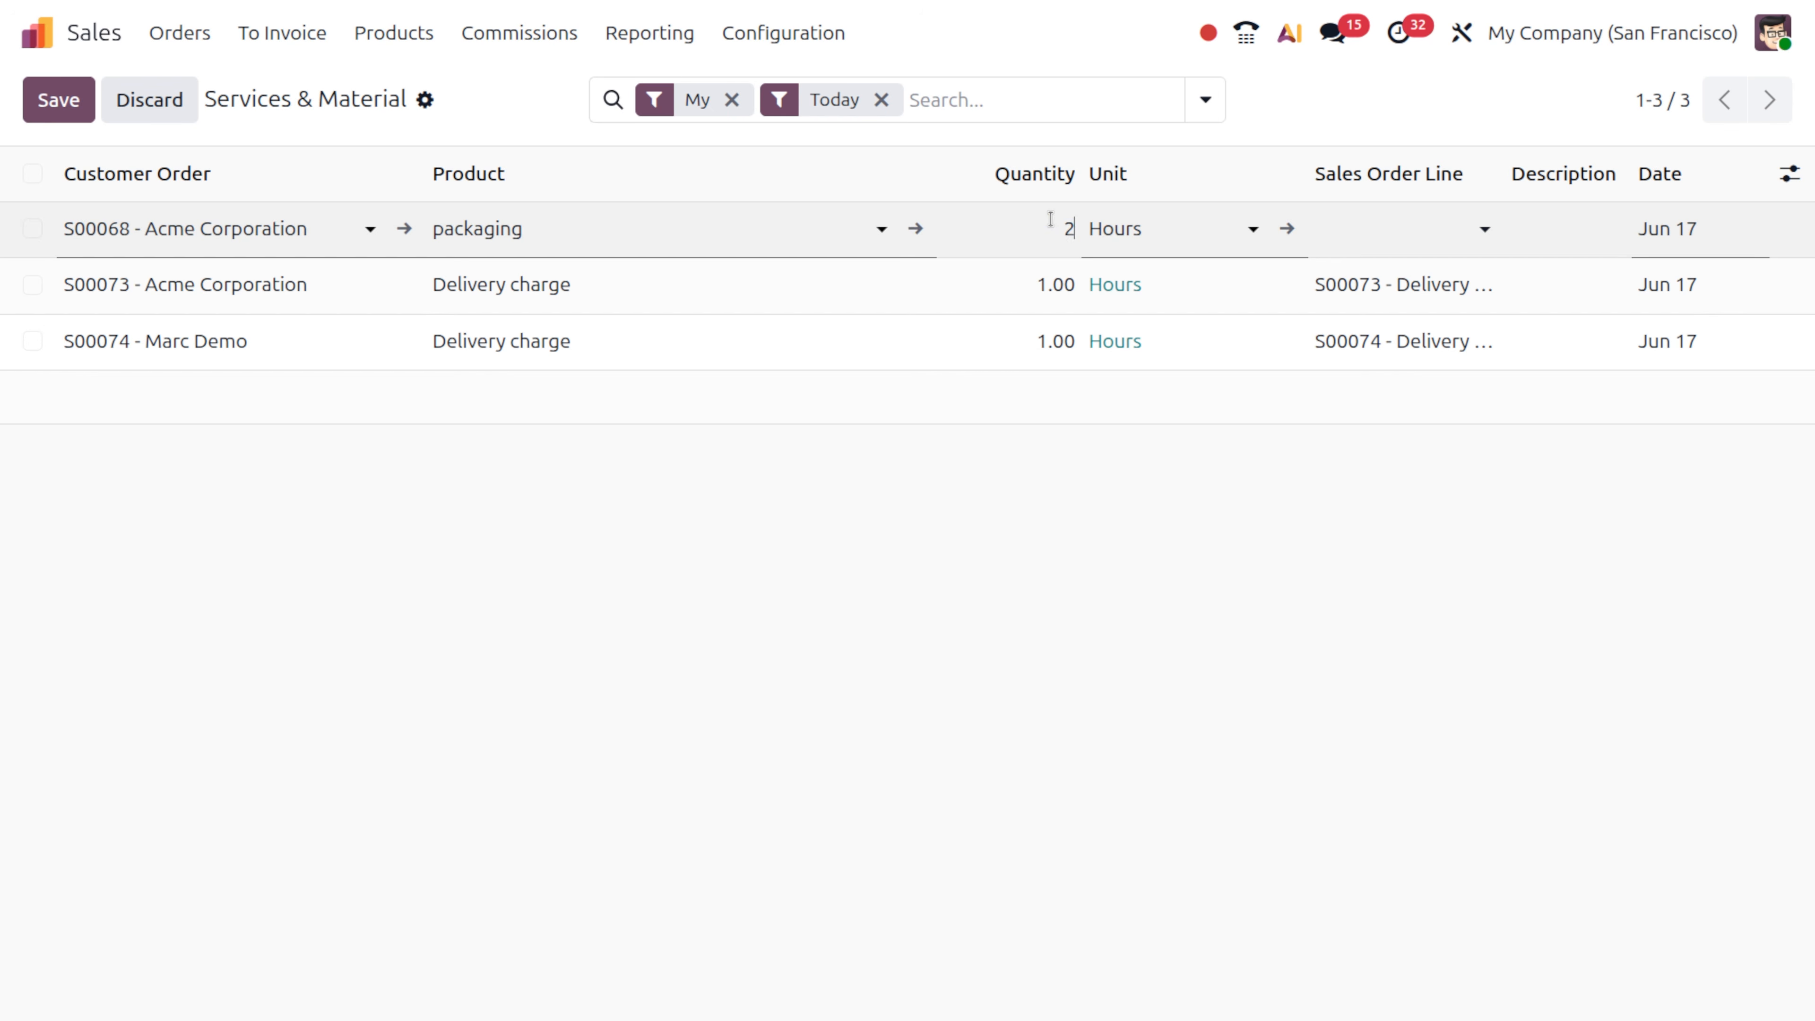
{"action": "left_click", "coordinate": [1092, 740]}
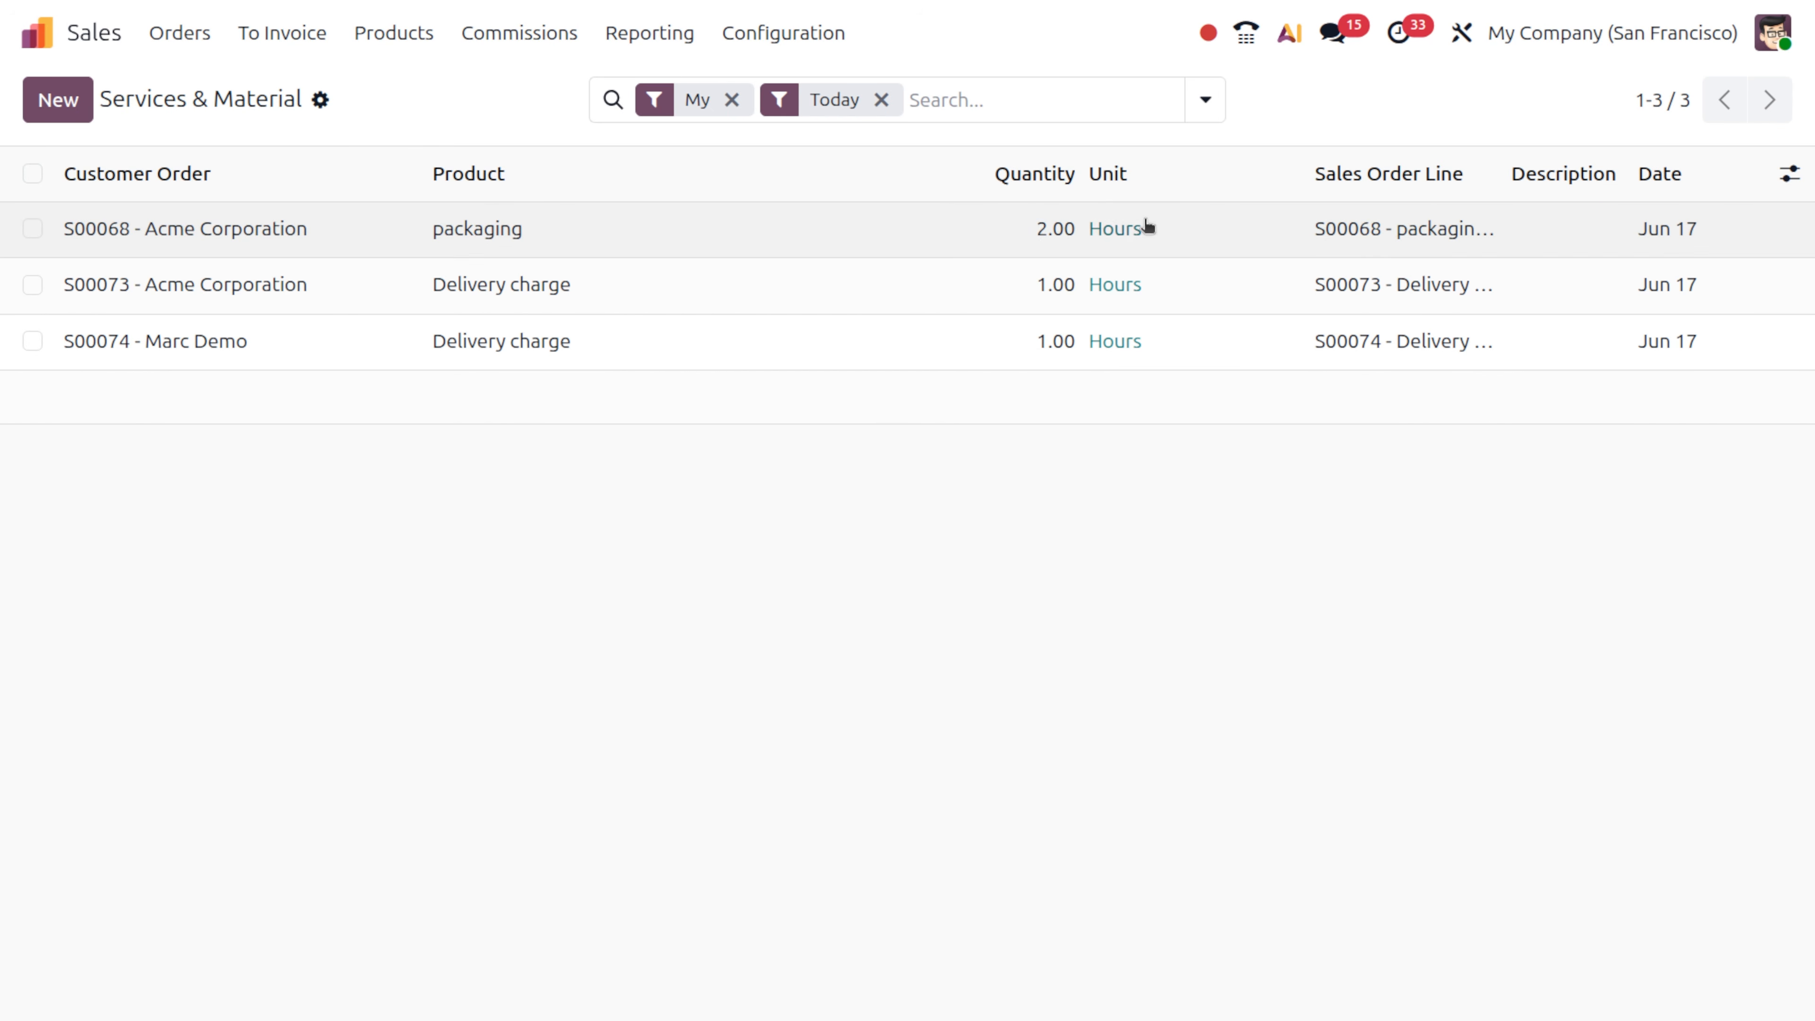
- Open the packaging entry's sales order and remove the 15% tax and the discount from the packaging line
{"action": "left_click", "coordinate": [308, 228]}
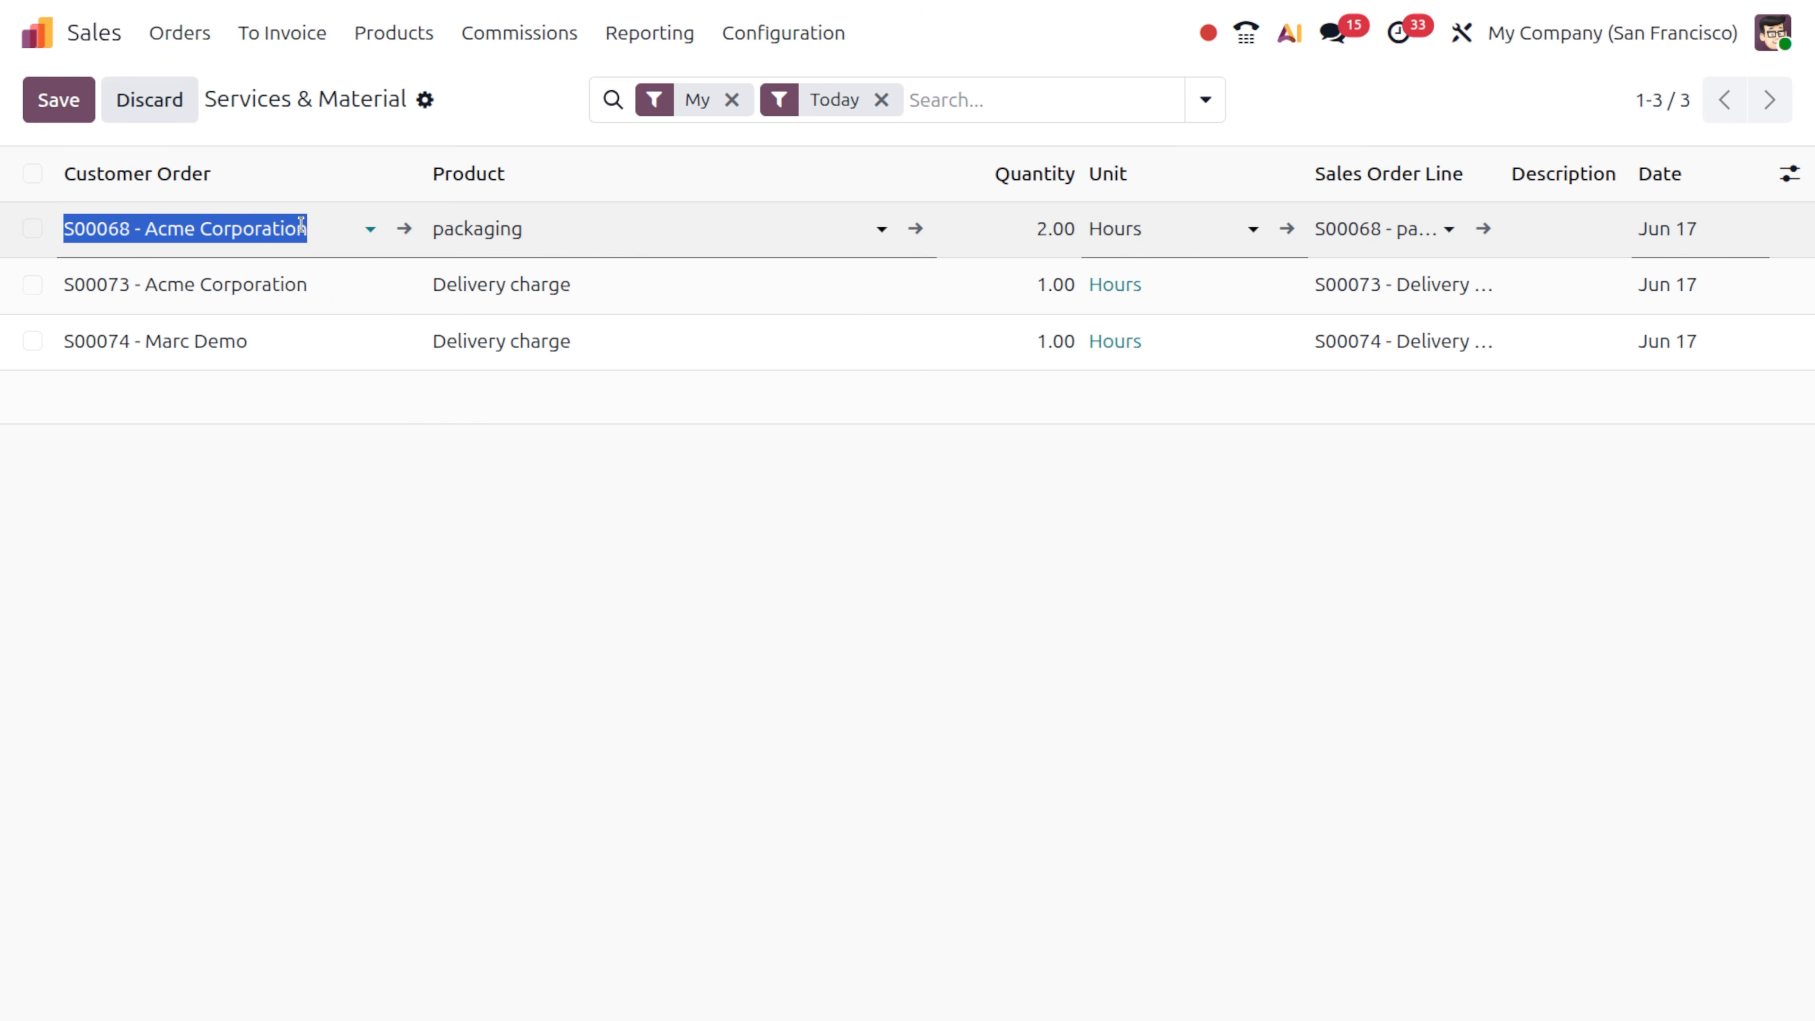
{"action": "left_click", "coordinate": [403, 234]}
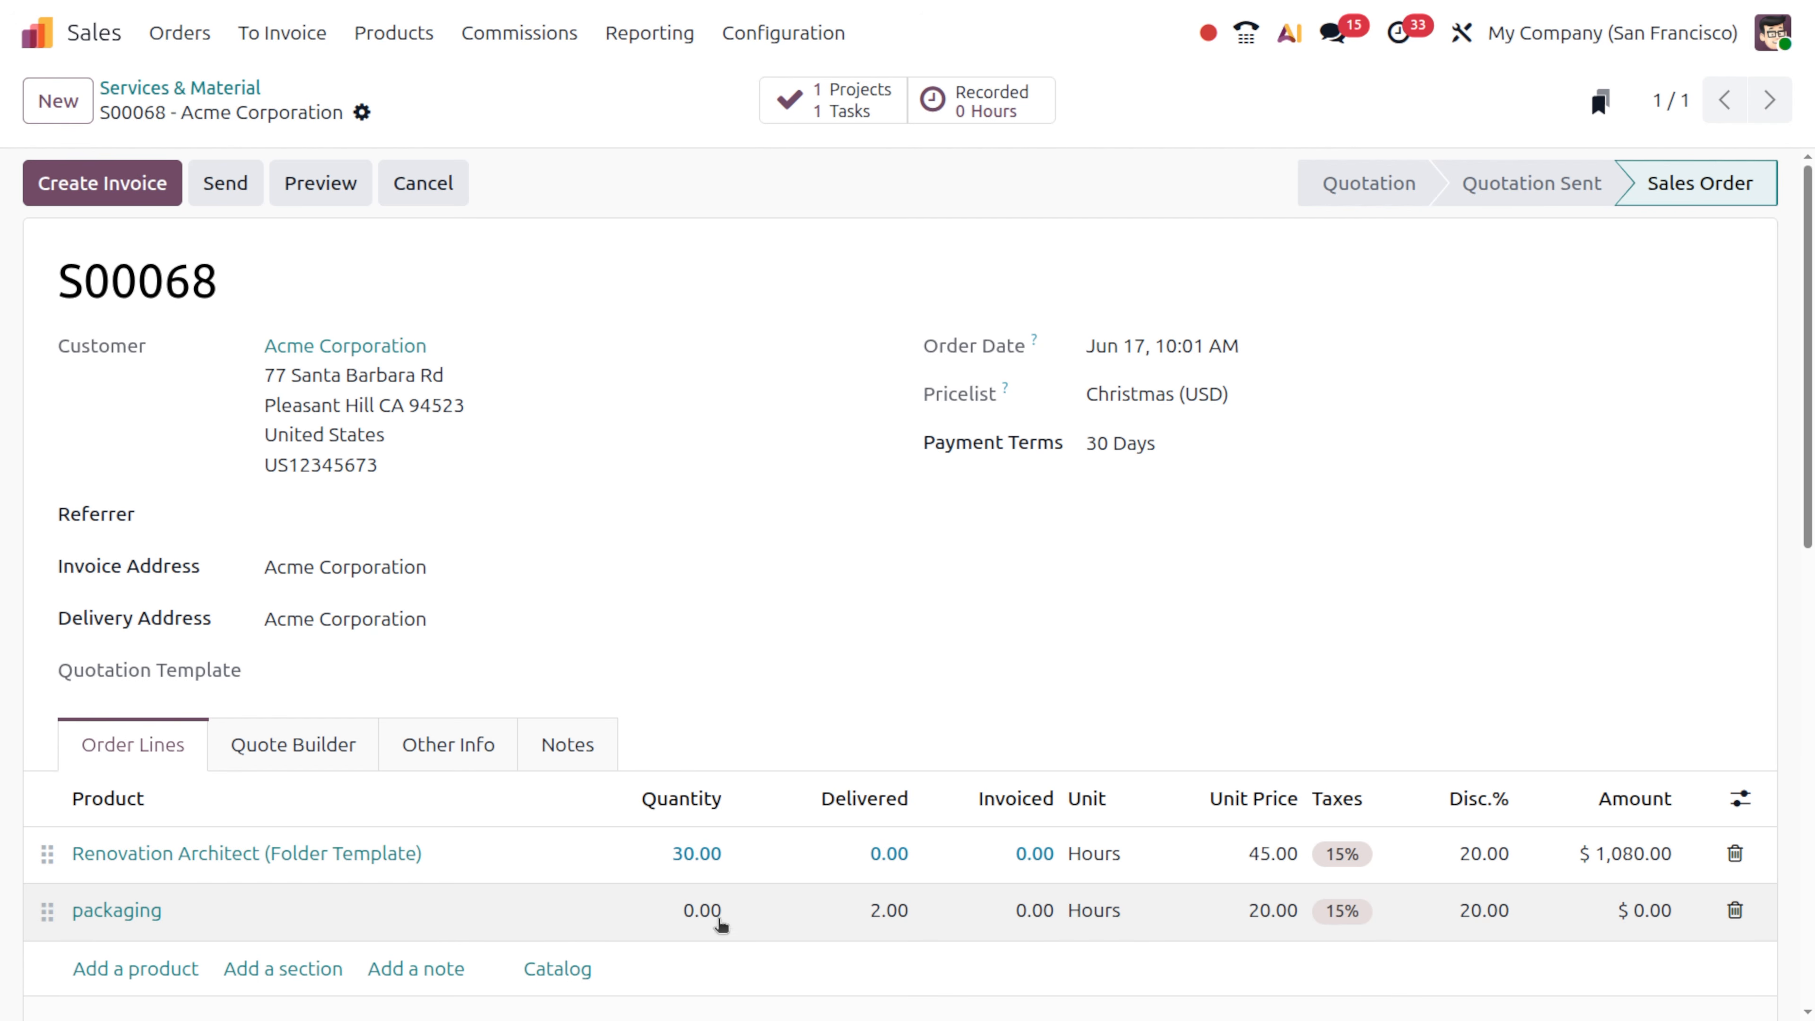
{"action": "left_click", "coordinate": [1368, 912]}
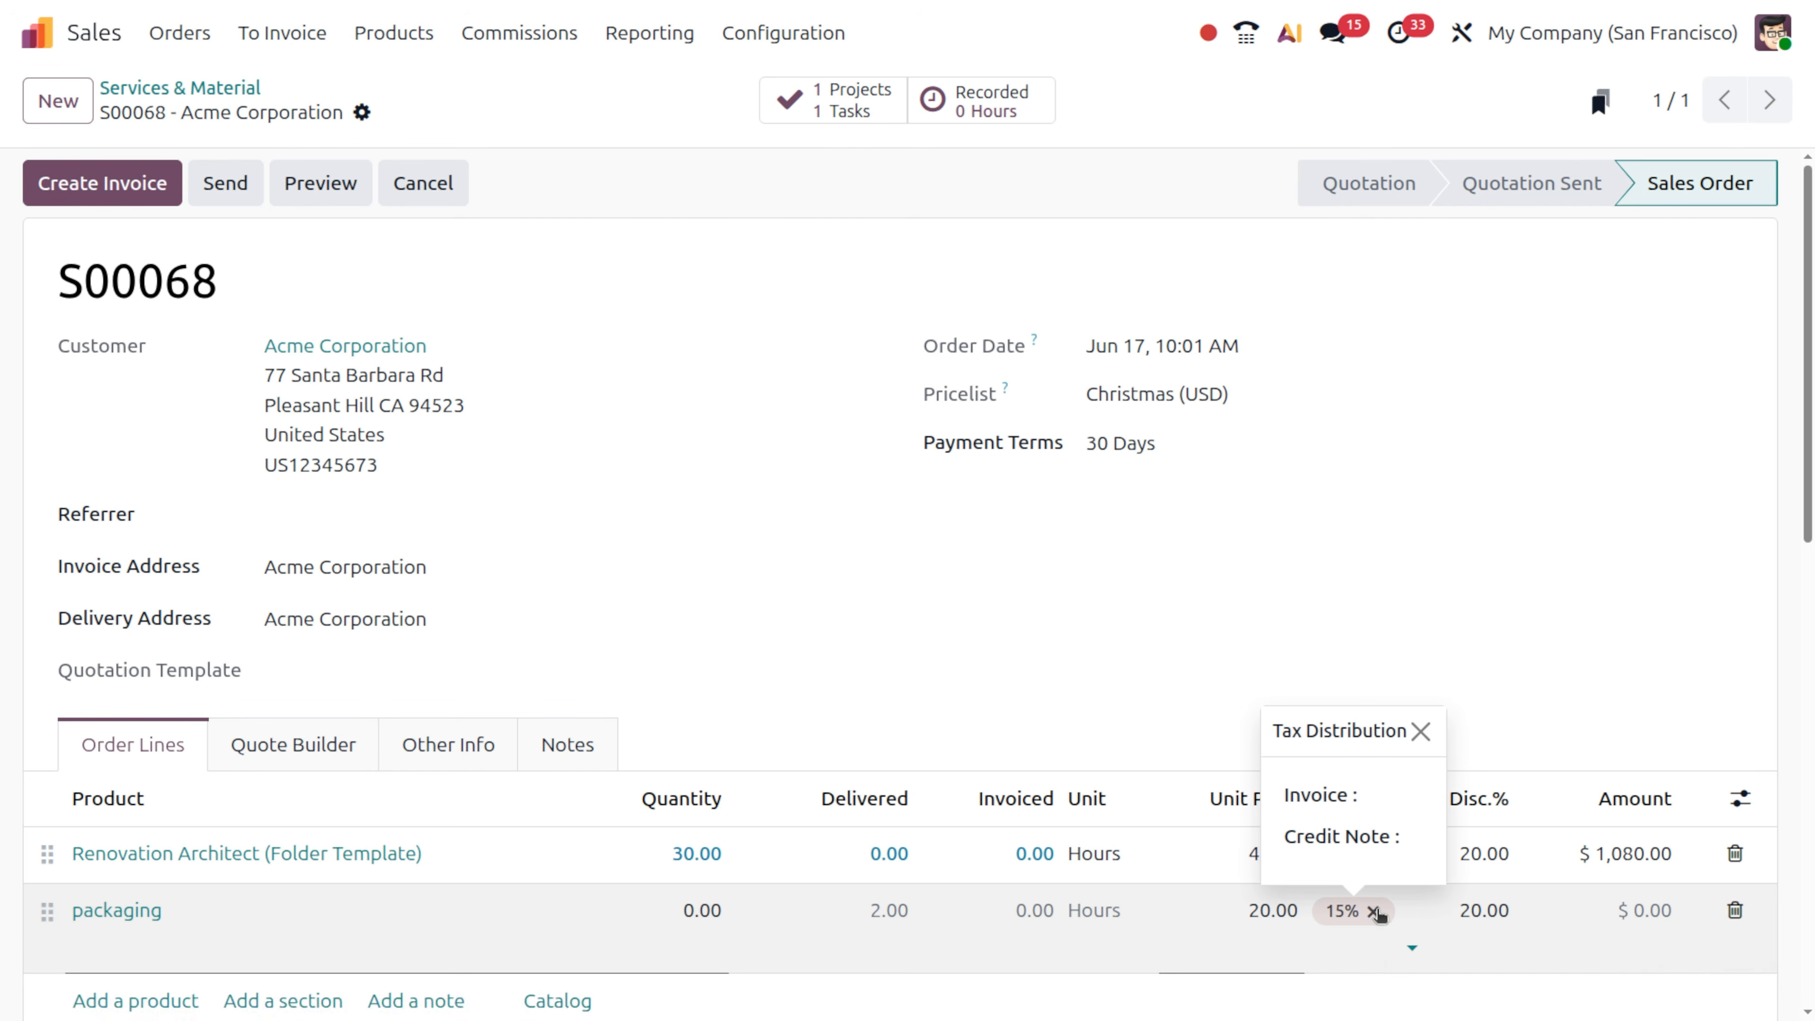
{"action": "left_click", "coordinate": [1374, 911]}
{"action": "left_click", "coordinate": [1486, 910]}
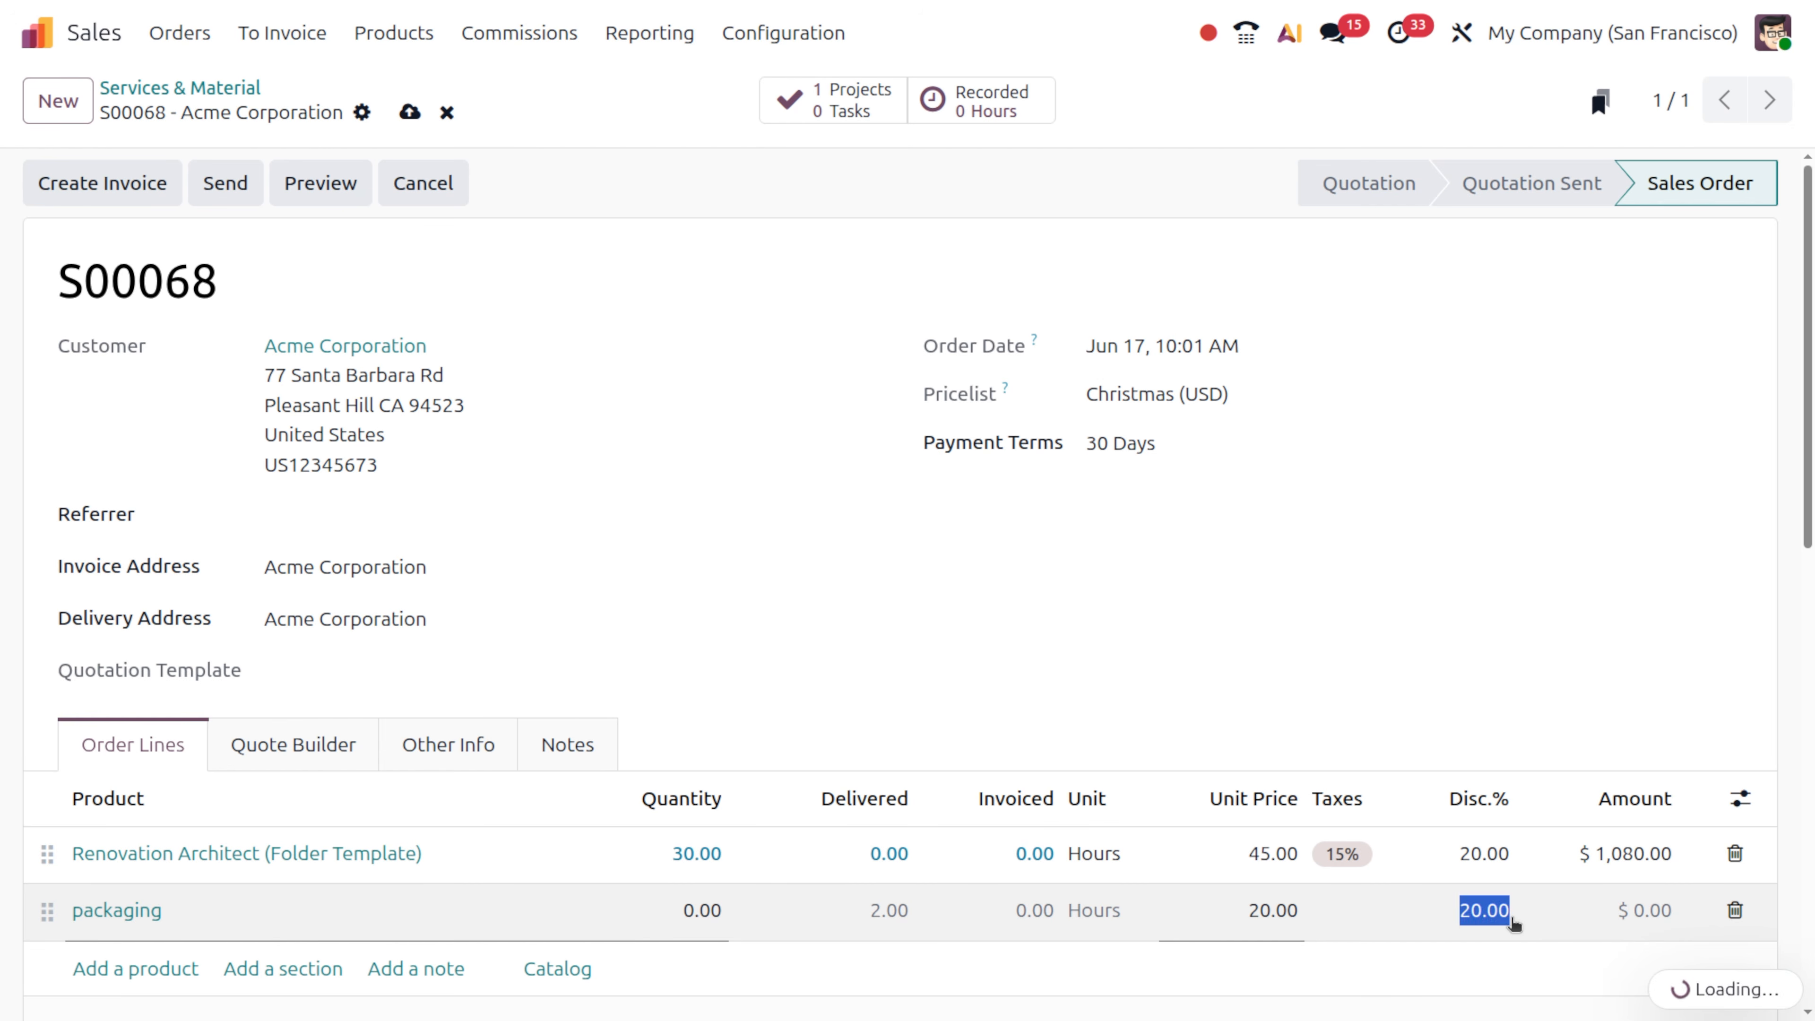
{"action": "key", "text": "BackSpace"}
{"action": "left_click", "coordinate": [1712, 569]}
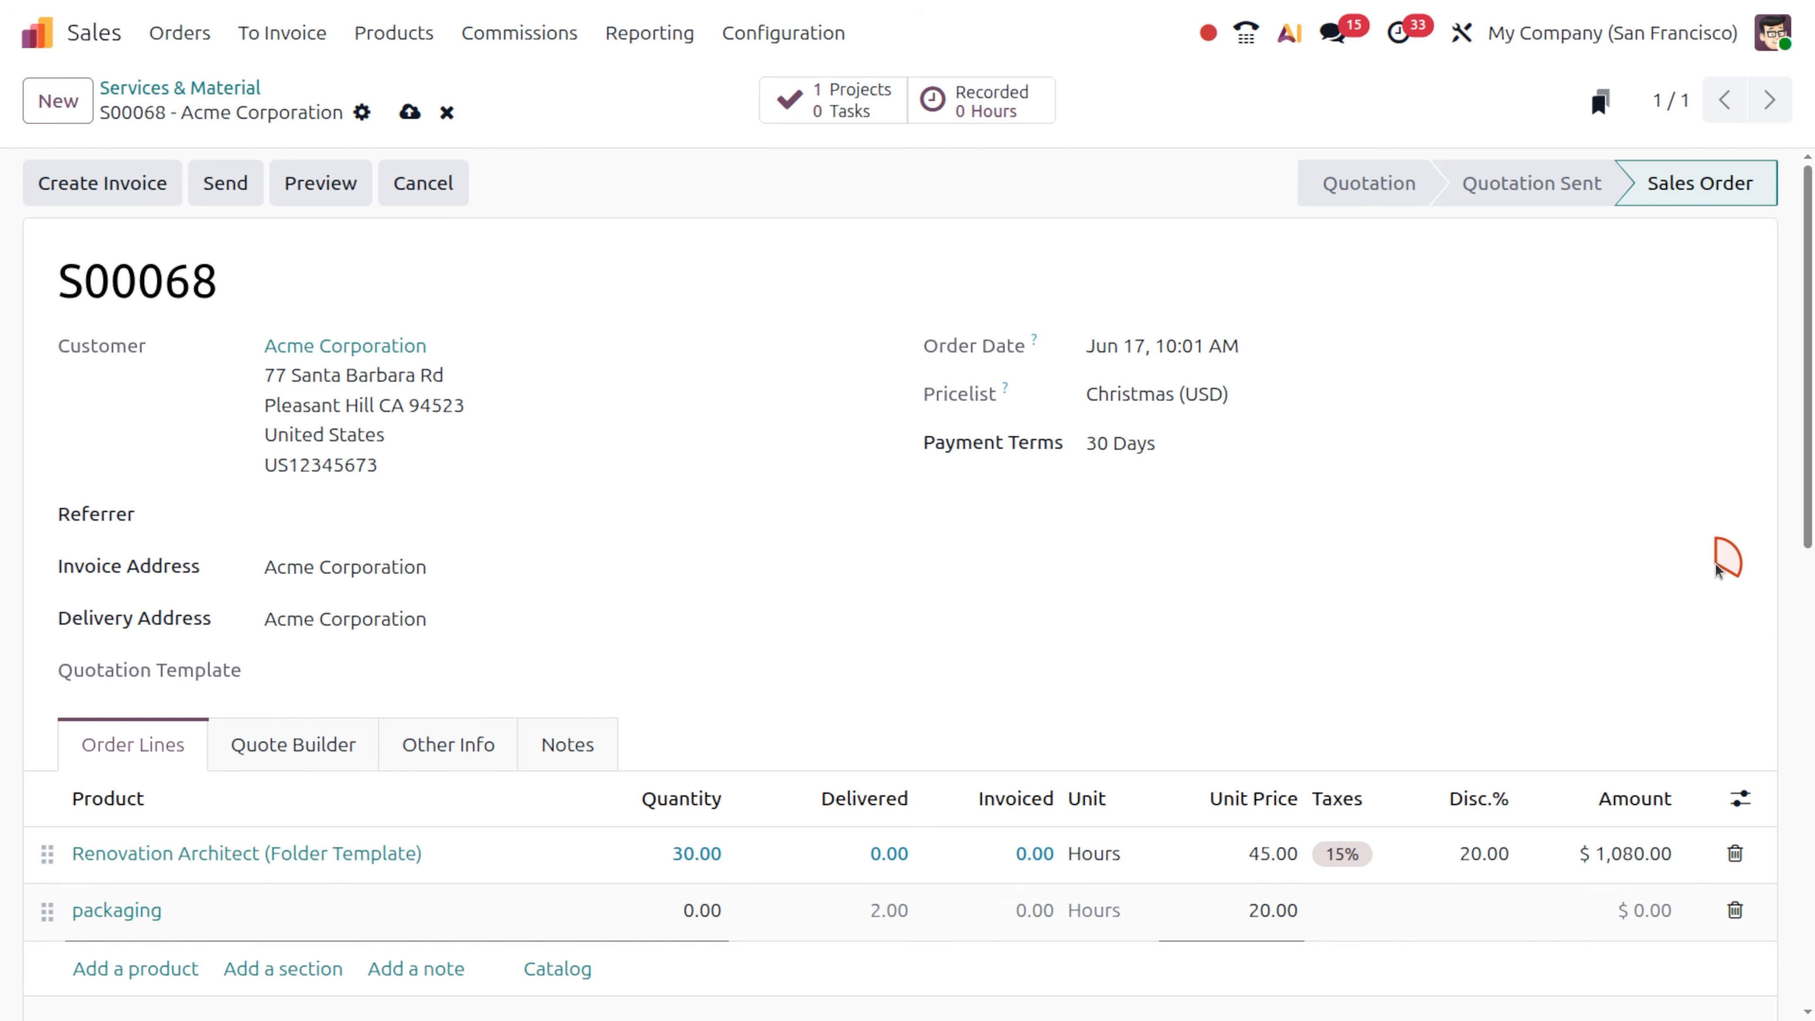
- Set the packaging order line's quantity to 2 and clear its discount
{"action": "left_click", "coordinate": [708, 912]}
{"action": "type", "text": "2"}
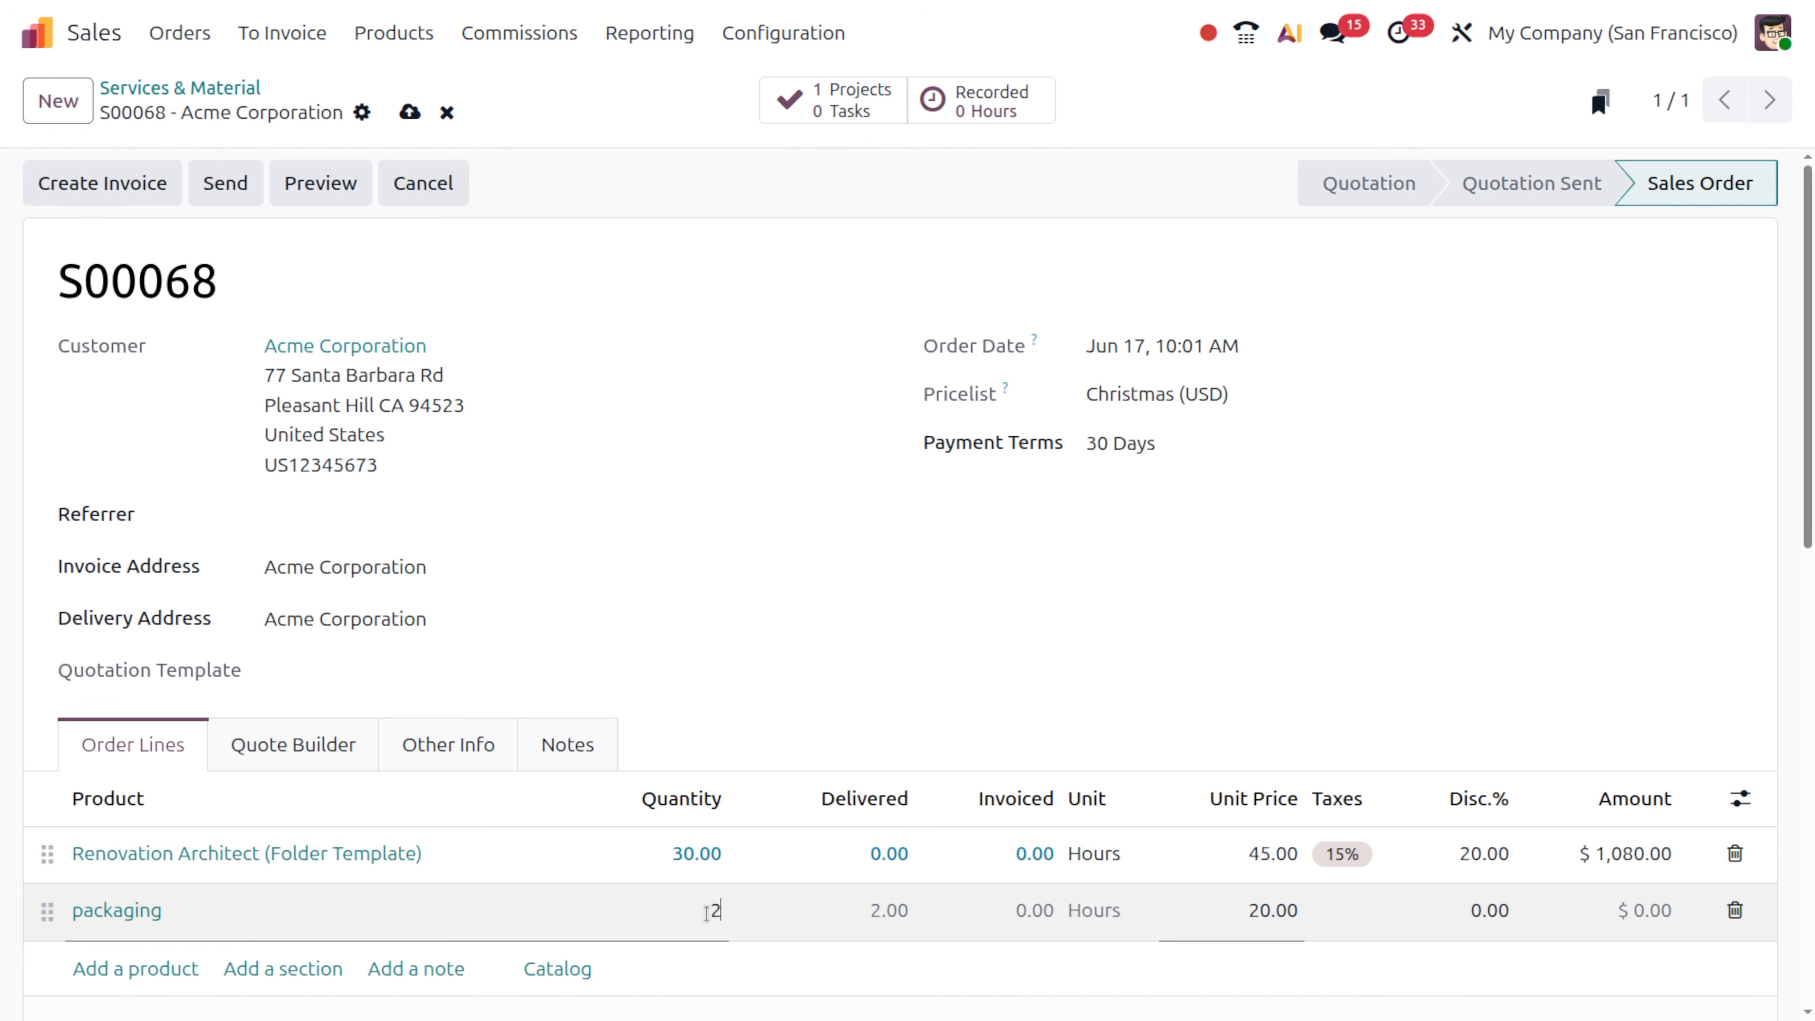
{"action": "left_click", "coordinate": [1318, 566]}
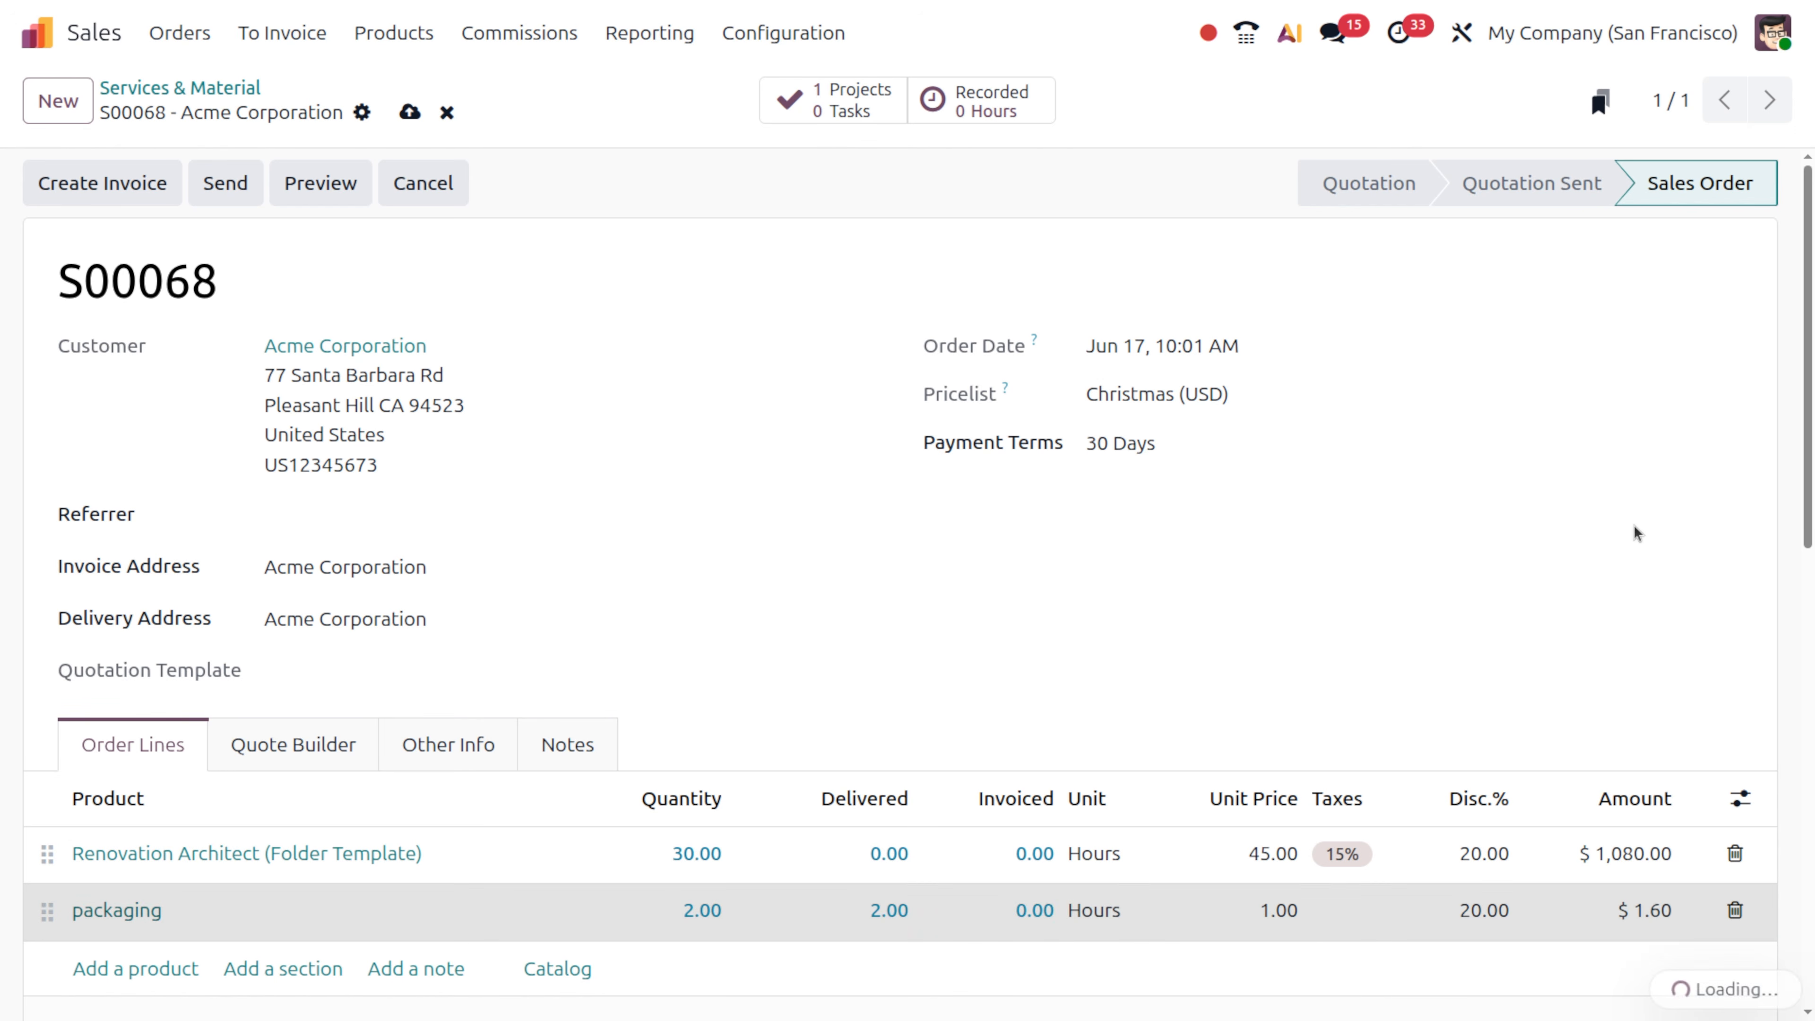
{"action": "scroll", "coordinate": [1505, 943], "scroll_direction": "down", "scroll_amount": 5}
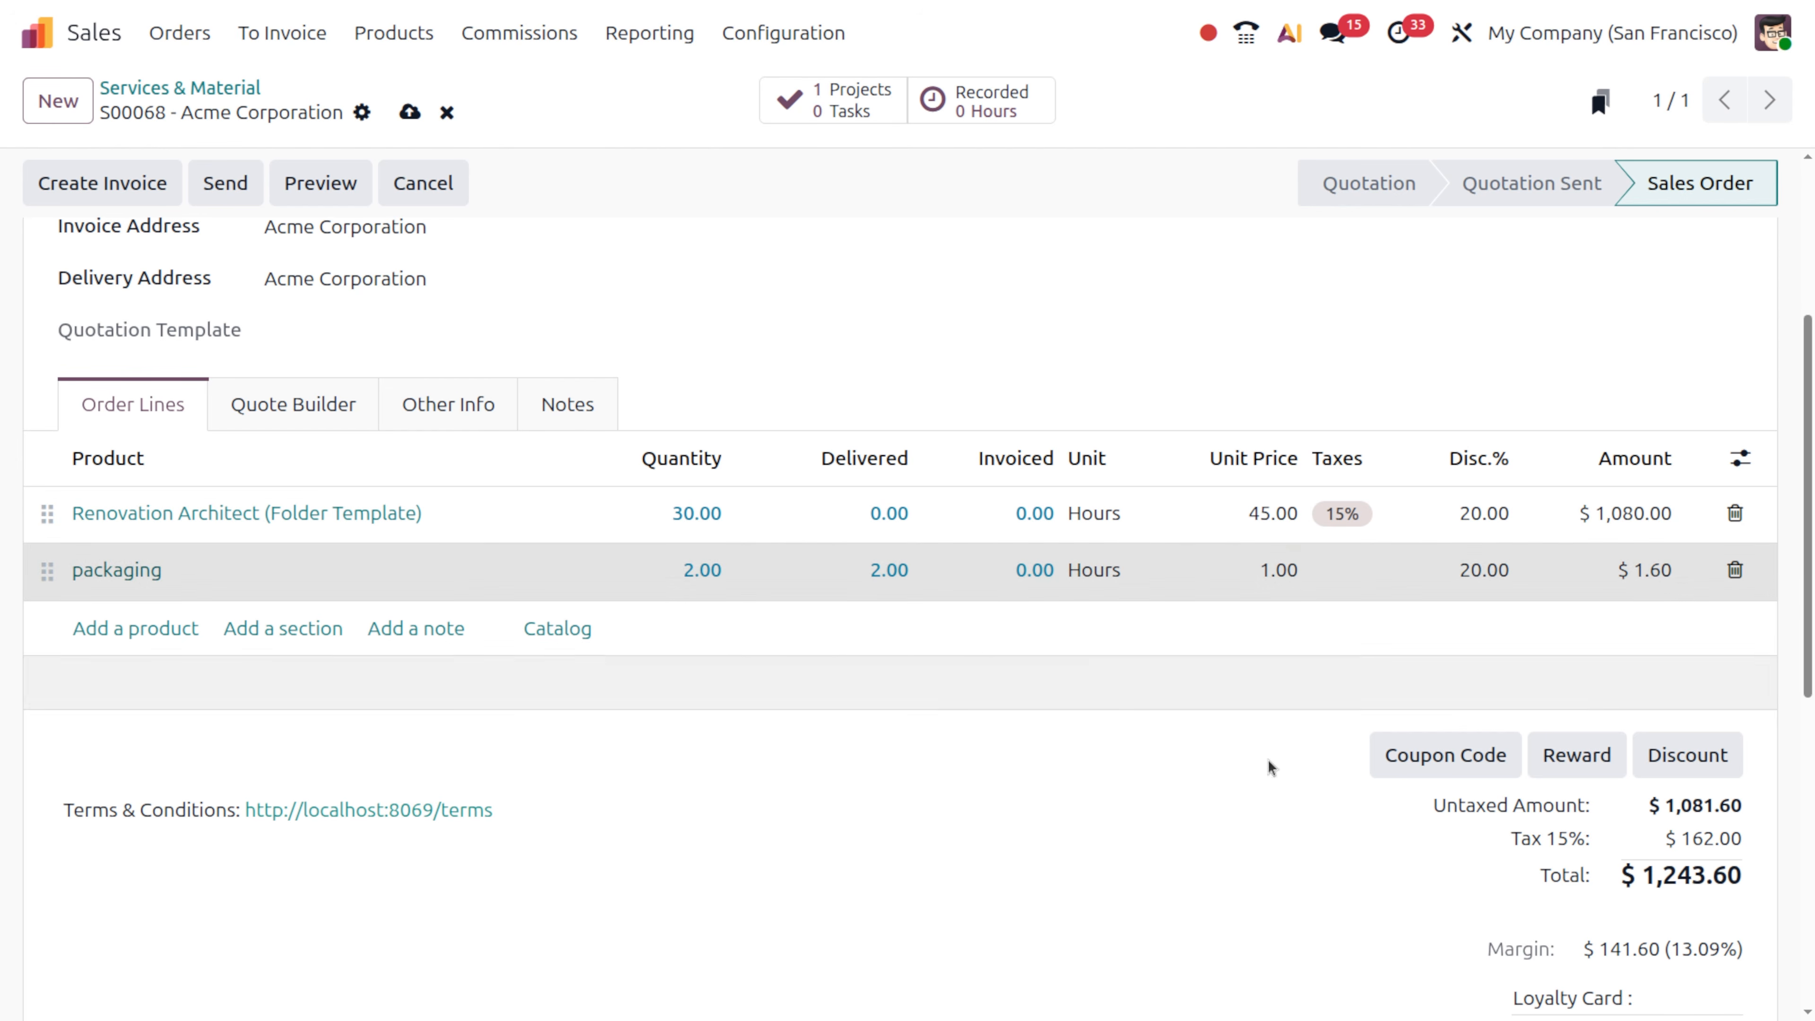
{"action": "left_click", "coordinate": [1493, 572]}
{"action": "key", "text": "BackSpace"}
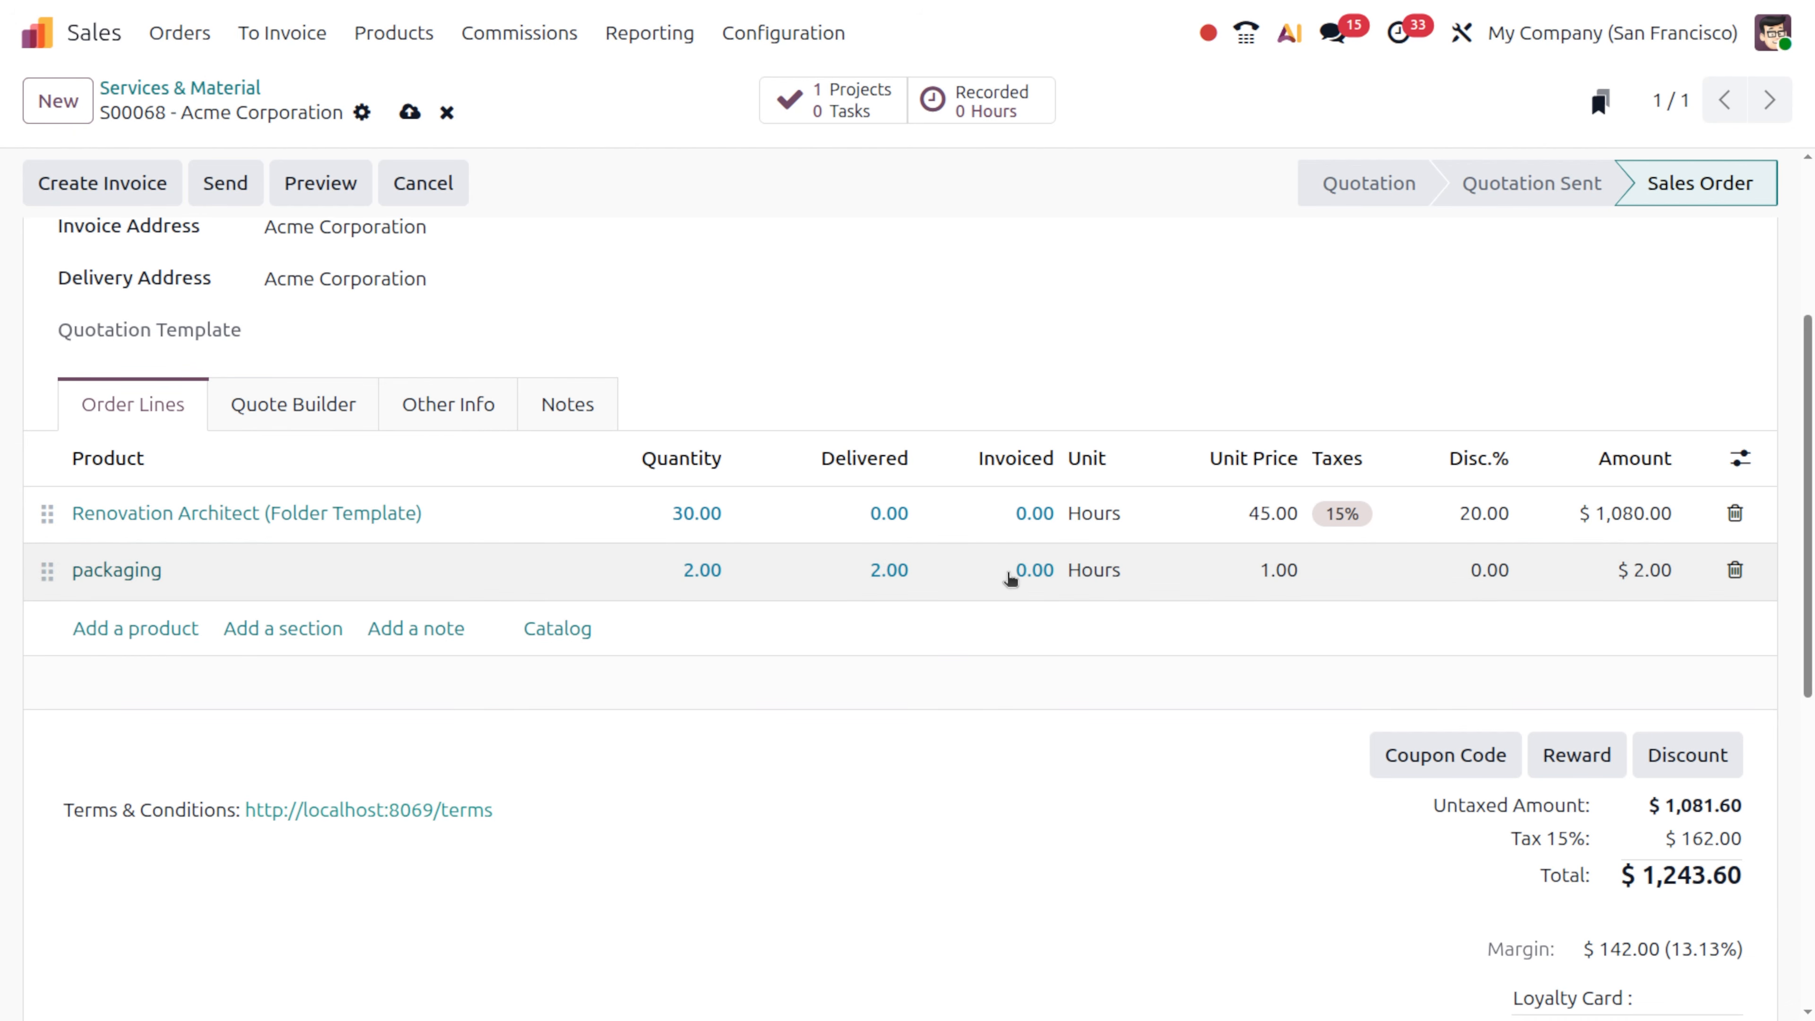
- Set the packaging order line's unit price to 20 and save the sales order
{"action": "left_click", "coordinate": [1284, 566]}
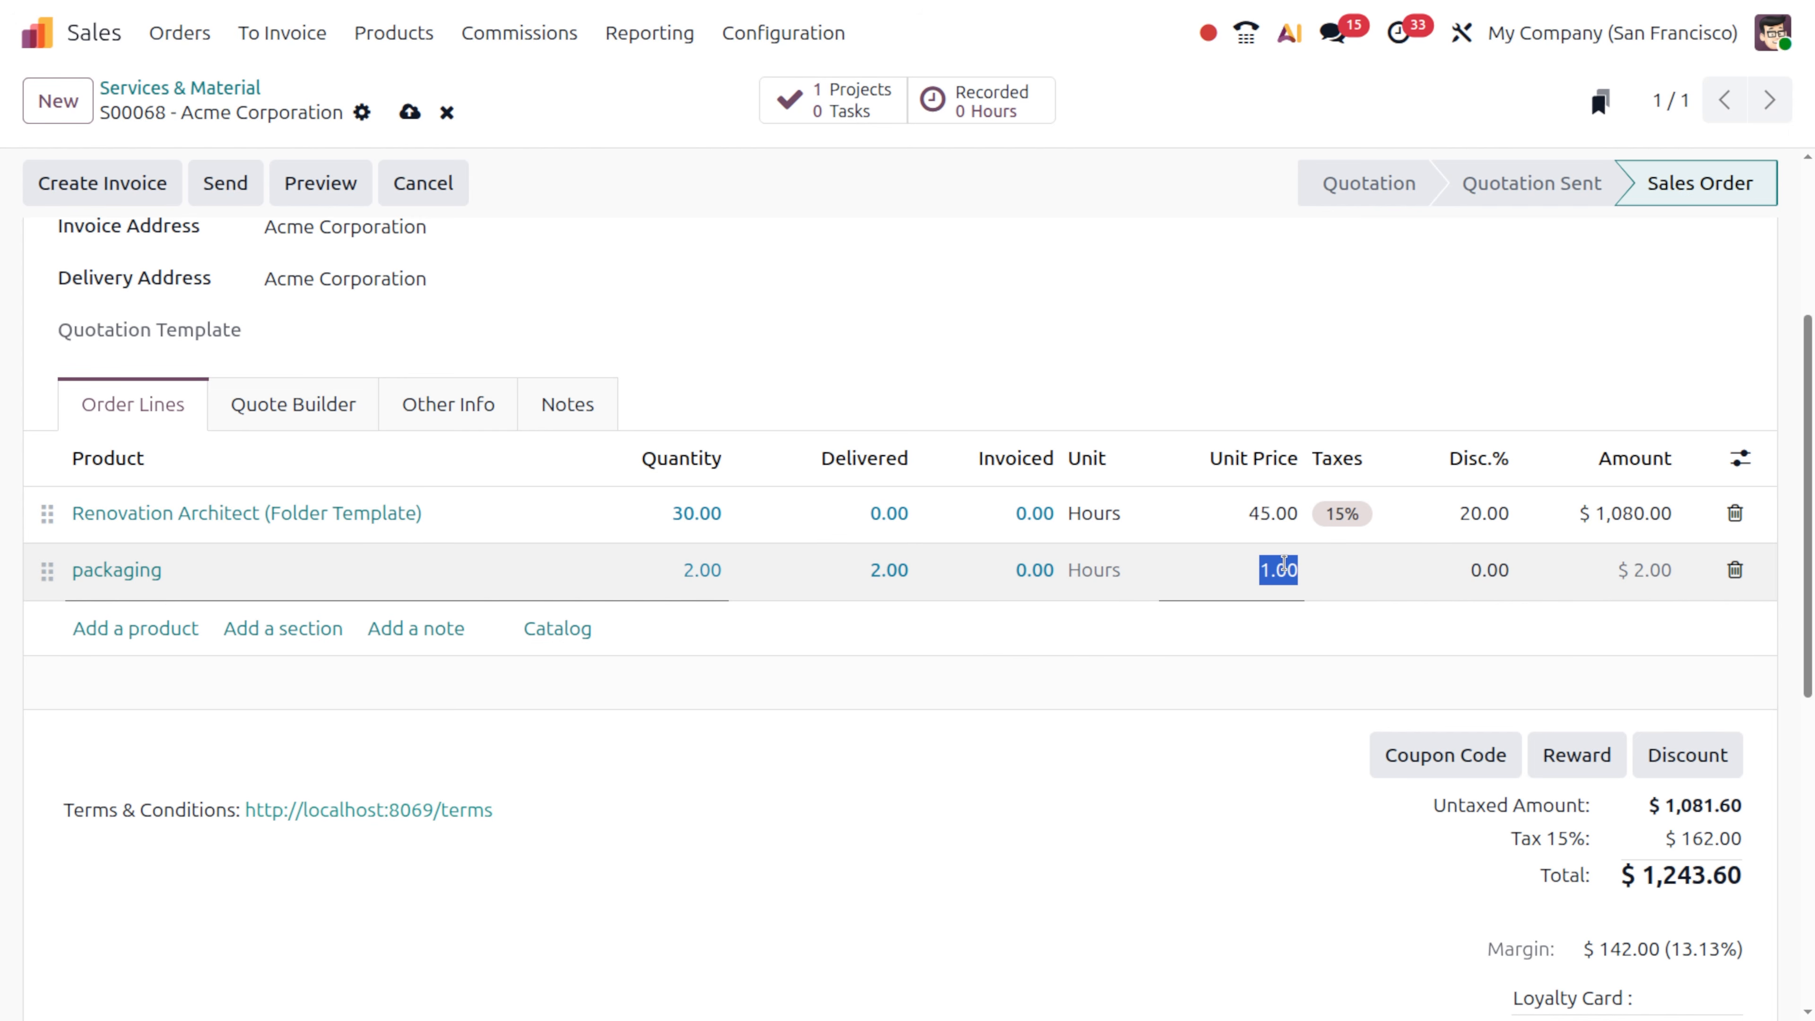
{"action": "type", "text": "20"}
{"action": "left_click", "coordinate": [1073, 822]}
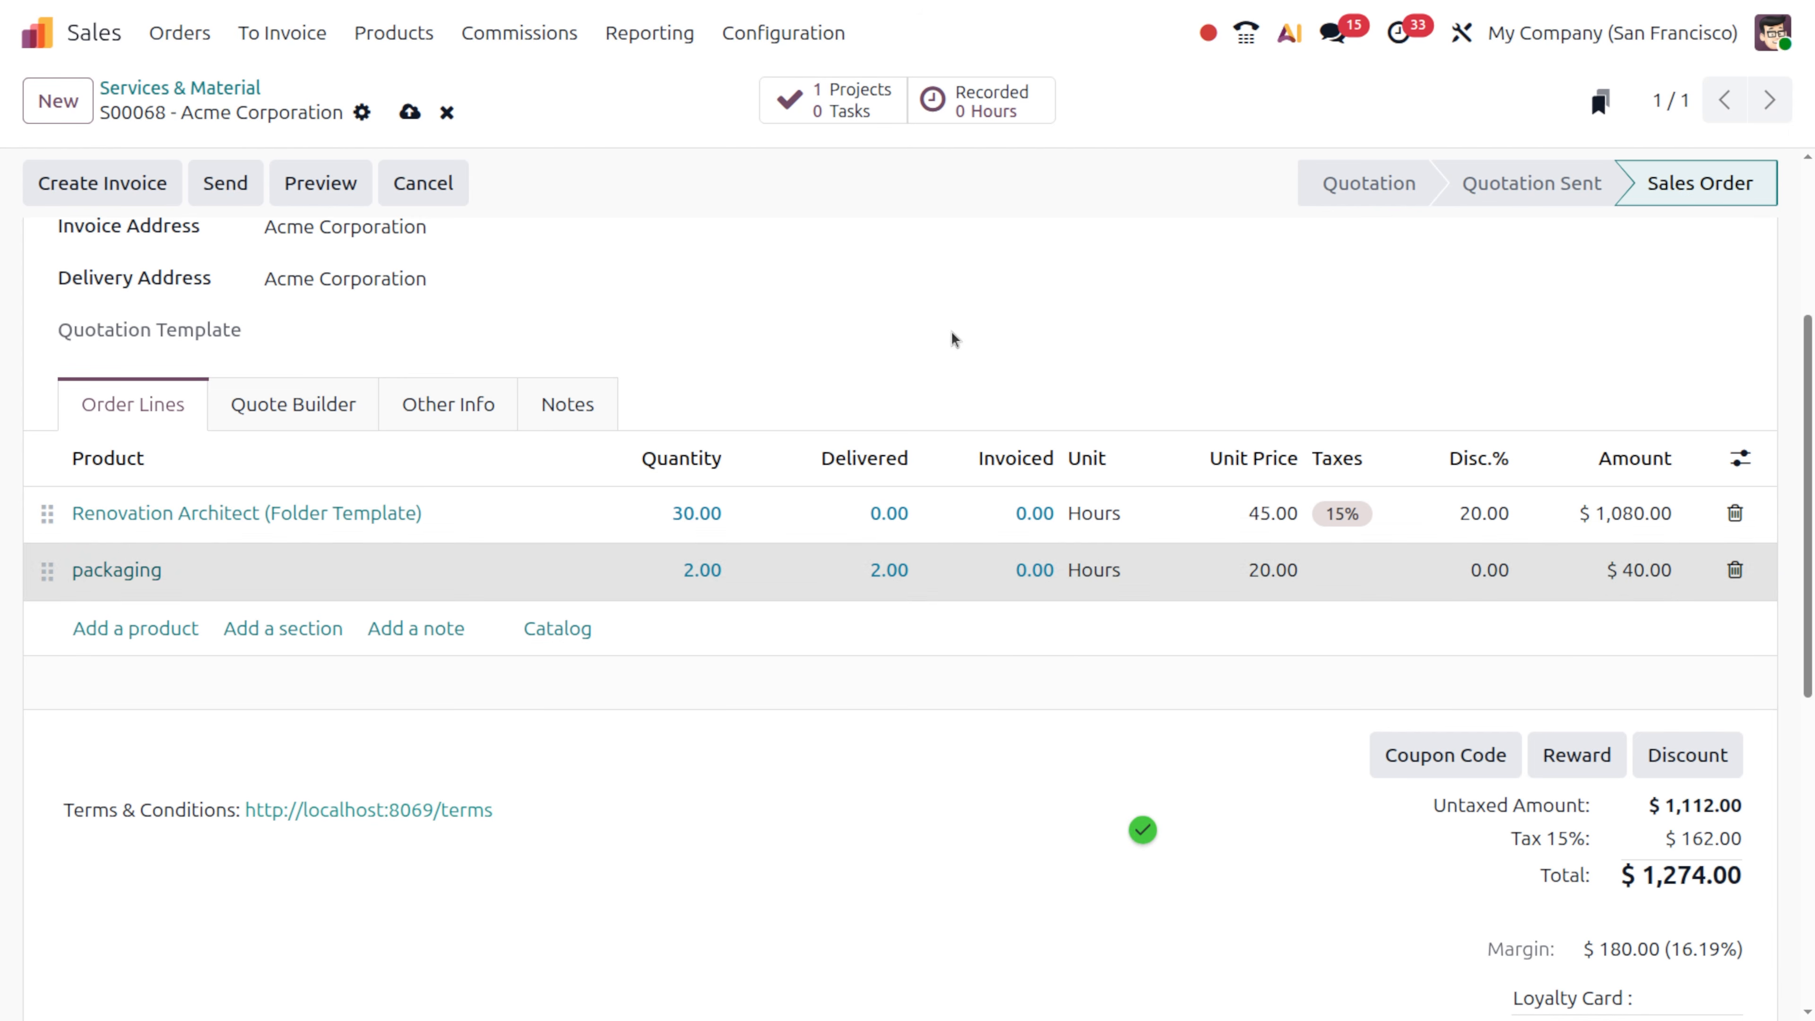
{"action": "scroll", "coordinate": [903, 461], "scroll_direction": "up", "scroll_amount": 4}
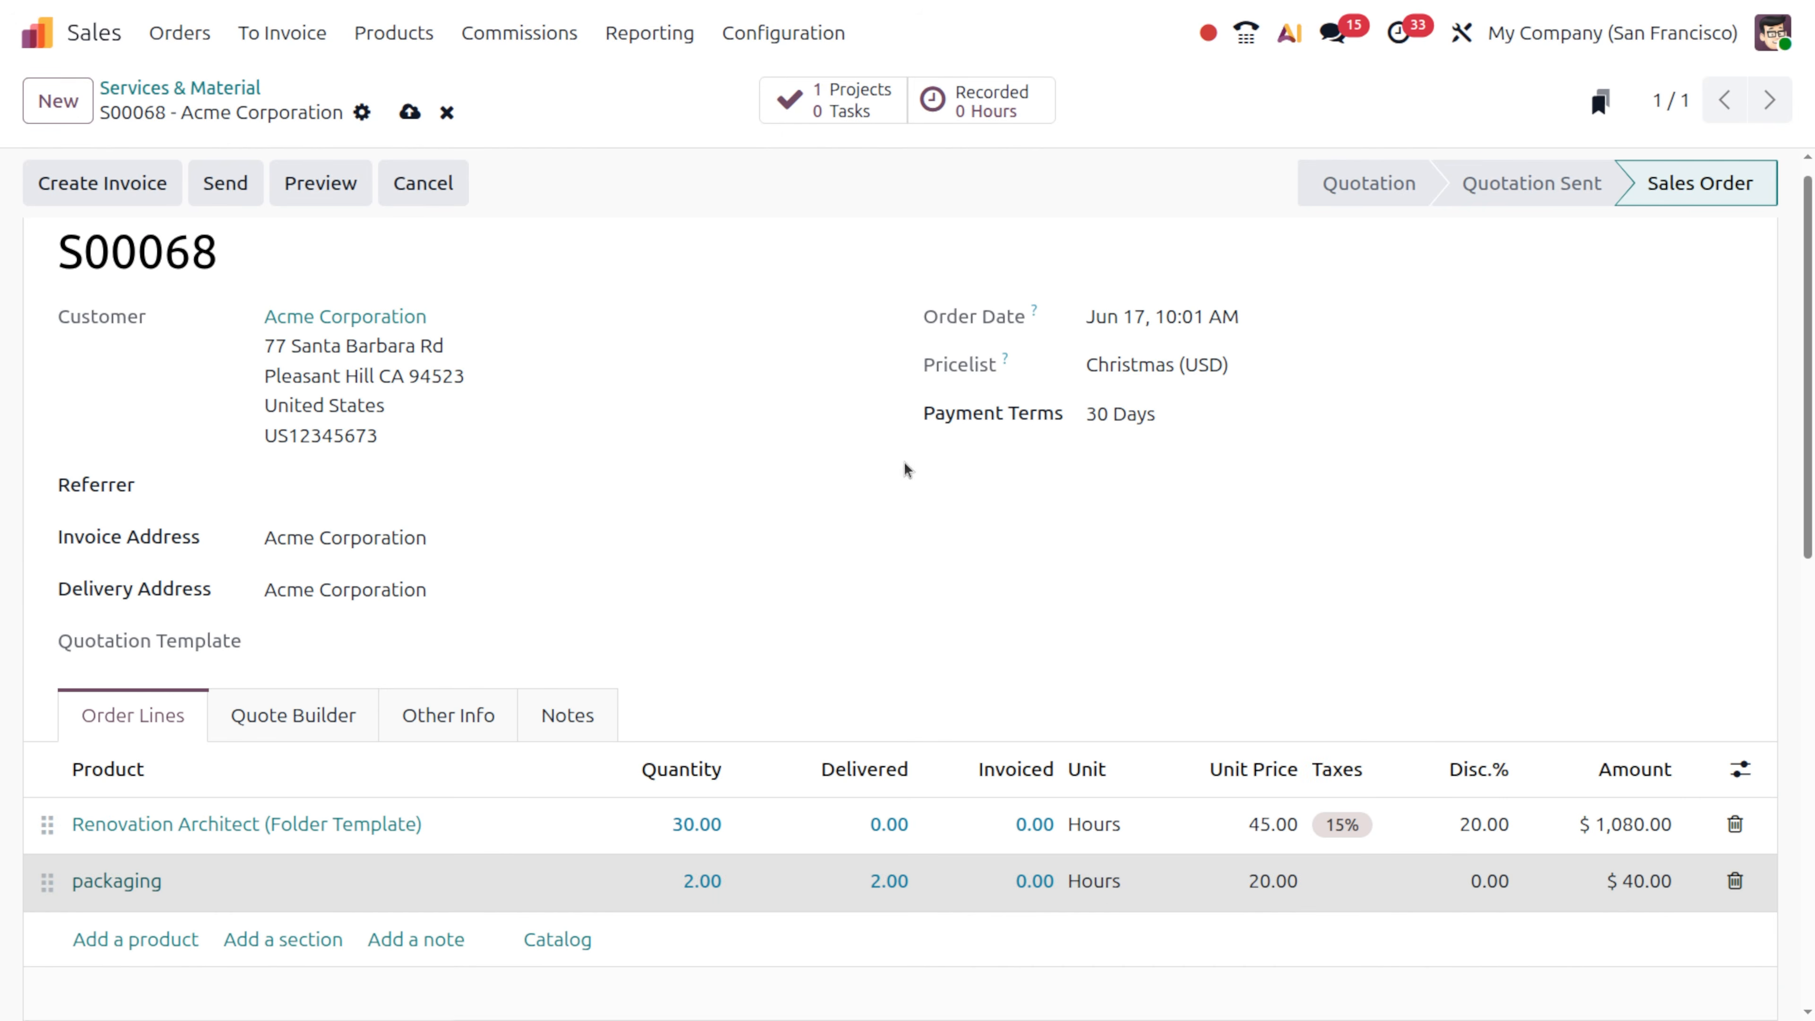
{"action": "left_click", "coordinate": [406, 112]}
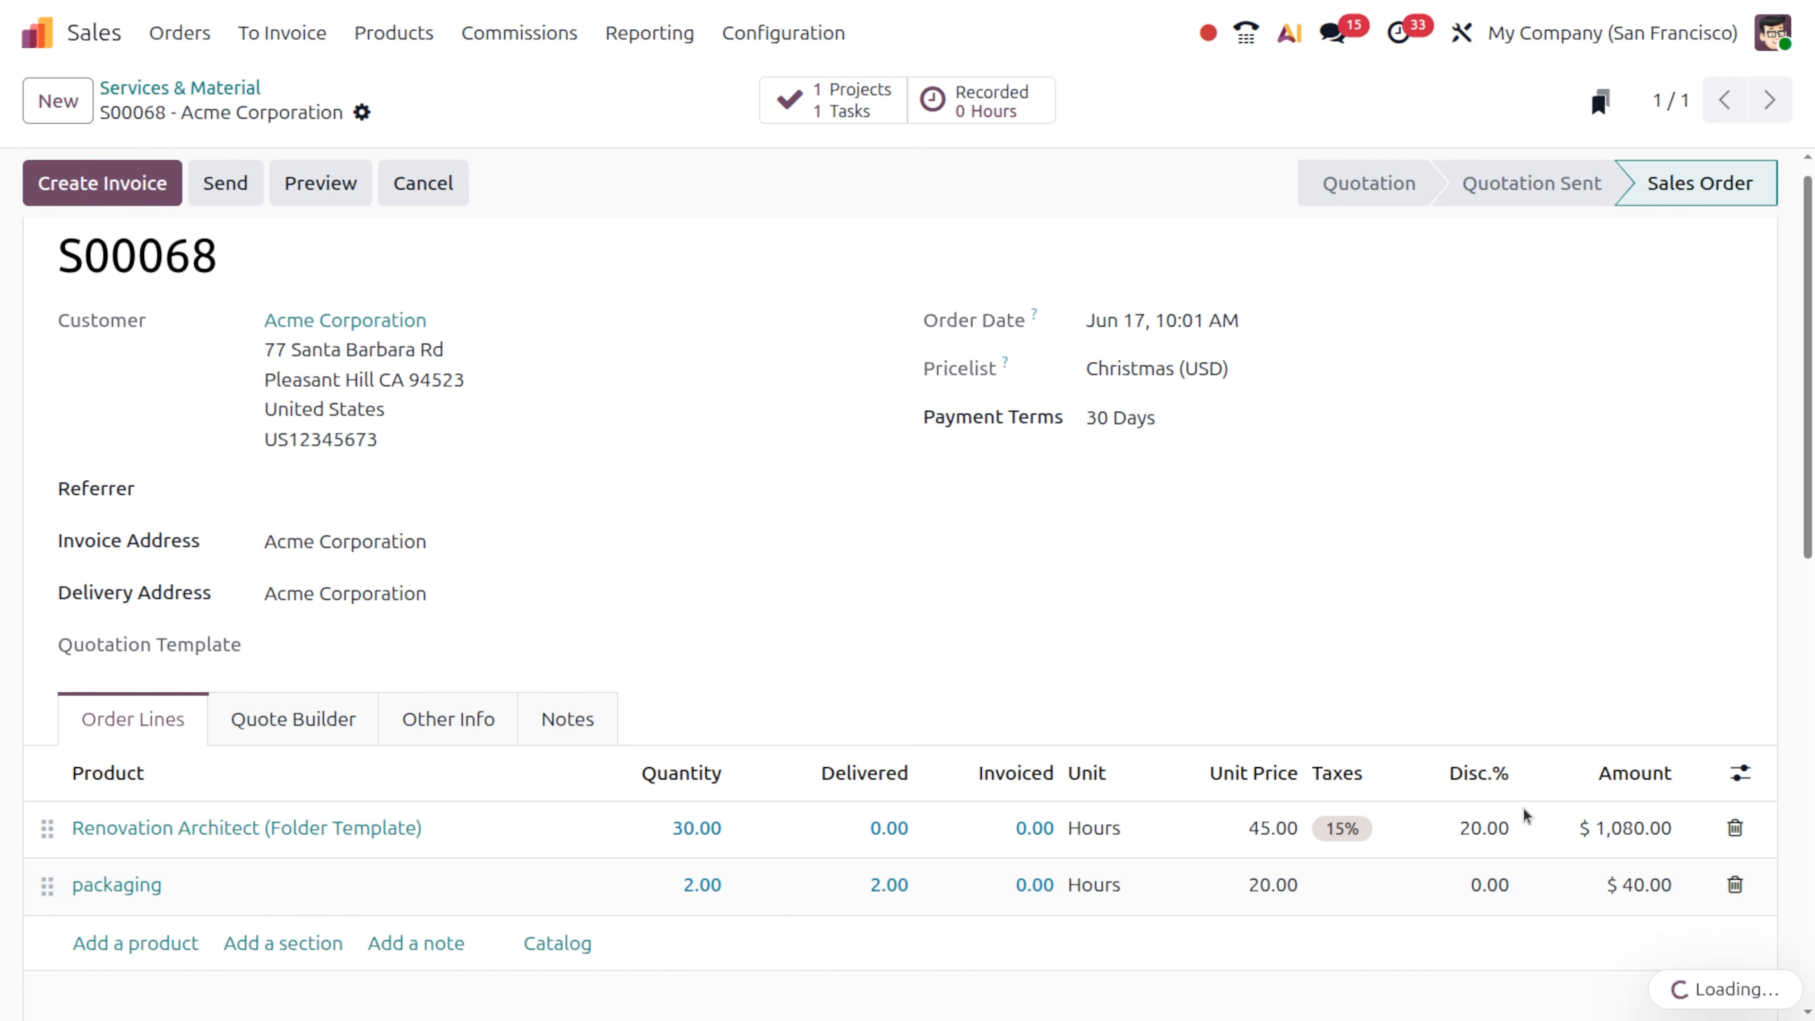
{"action": "scroll", "coordinate": [606, 530], "scroll_direction": "down", "scroll_amount": 8}
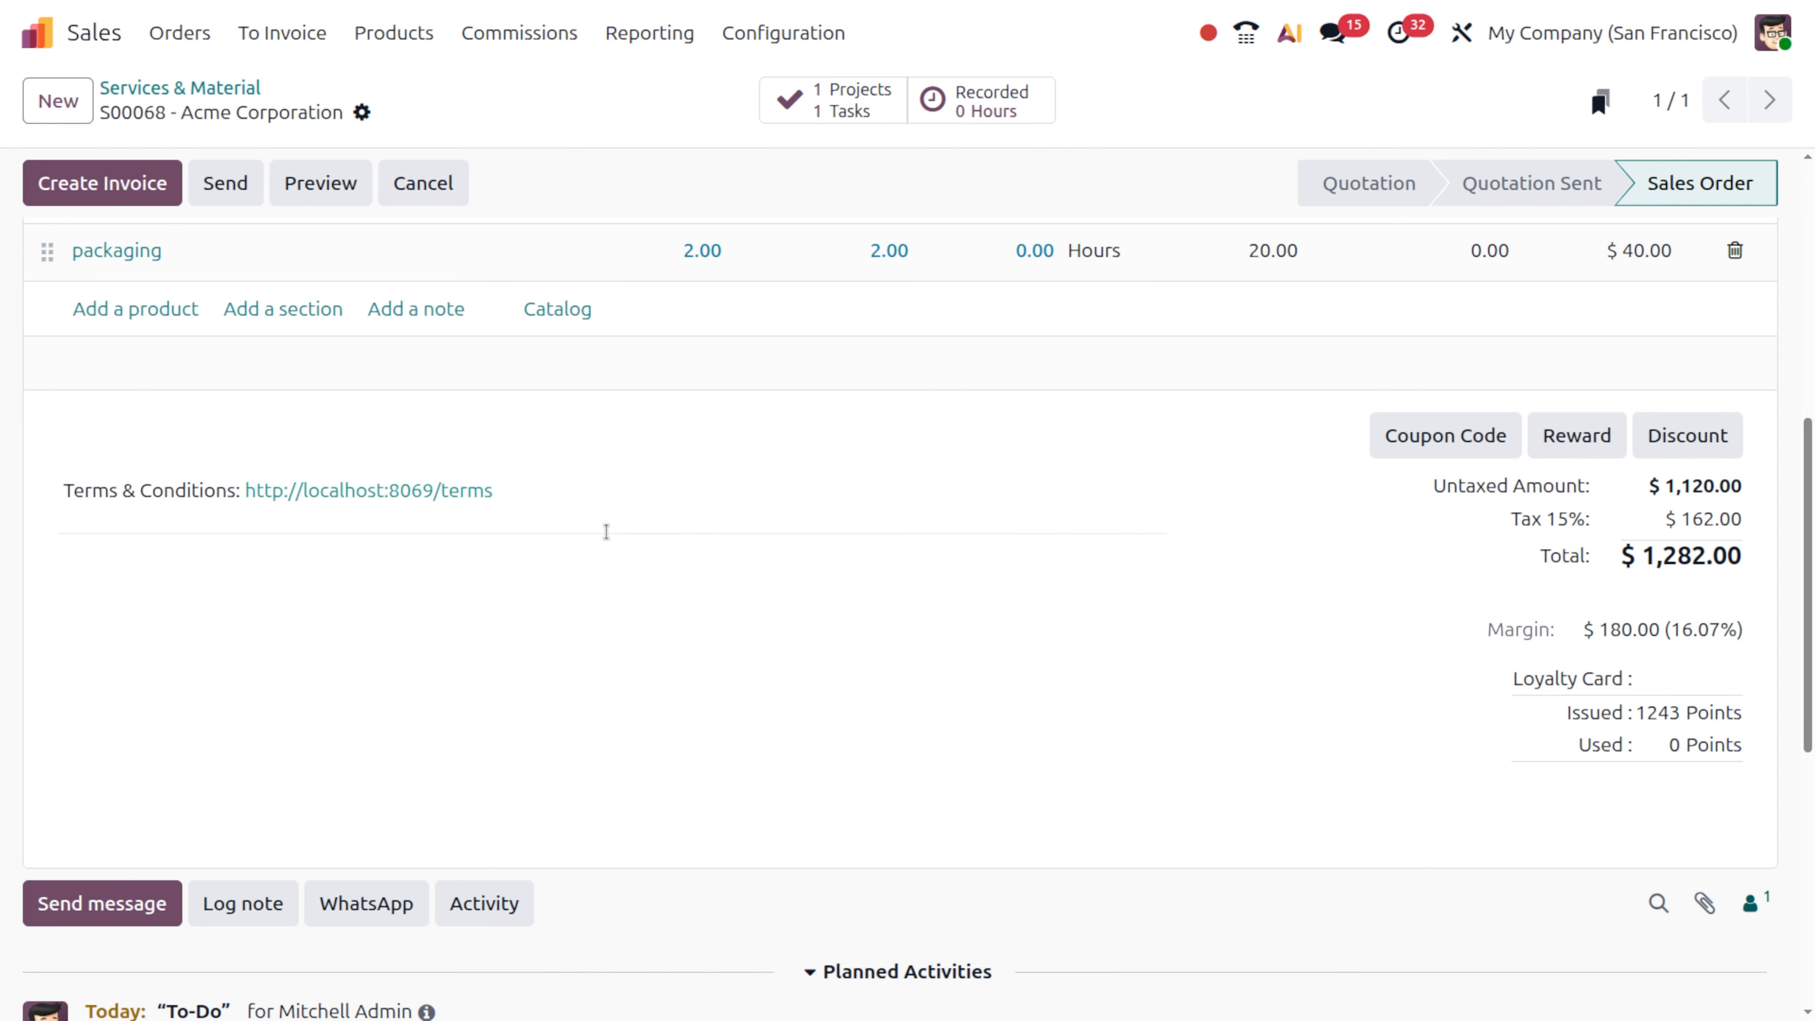
{"action": "scroll", "coordinate": [606, 531], "scroll_direction": "up", "scroll_amount": 8}
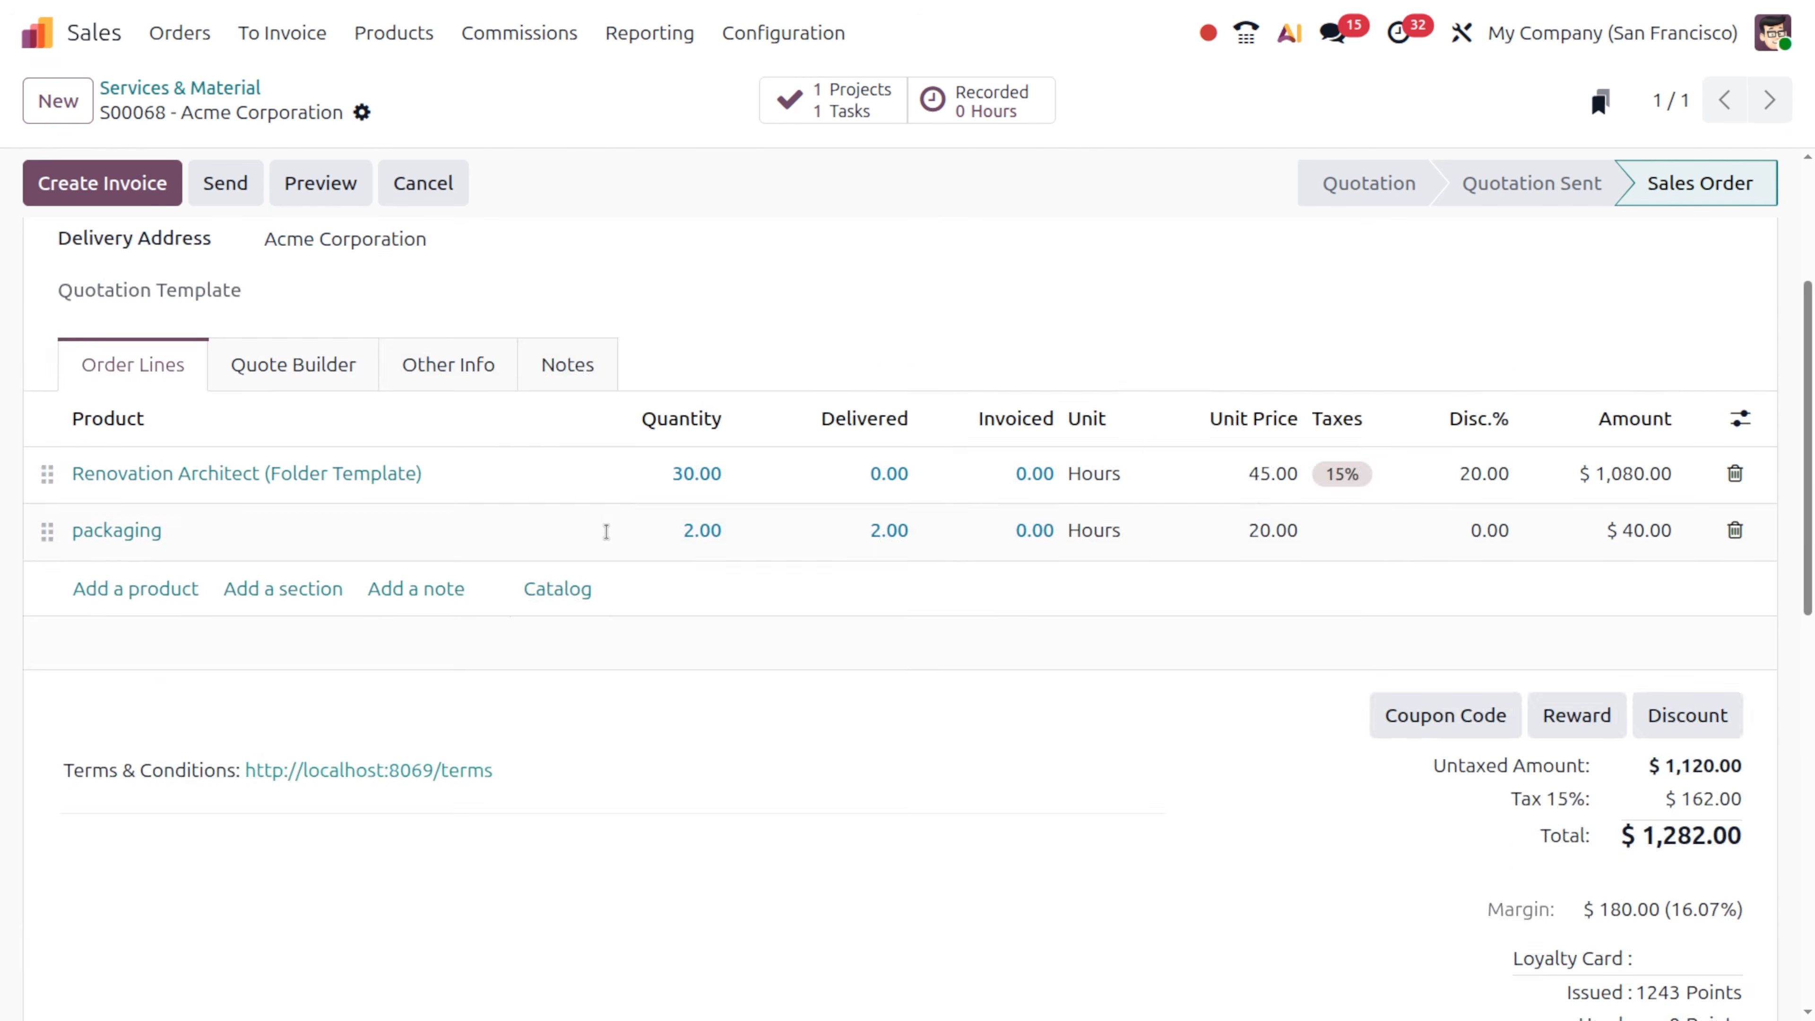